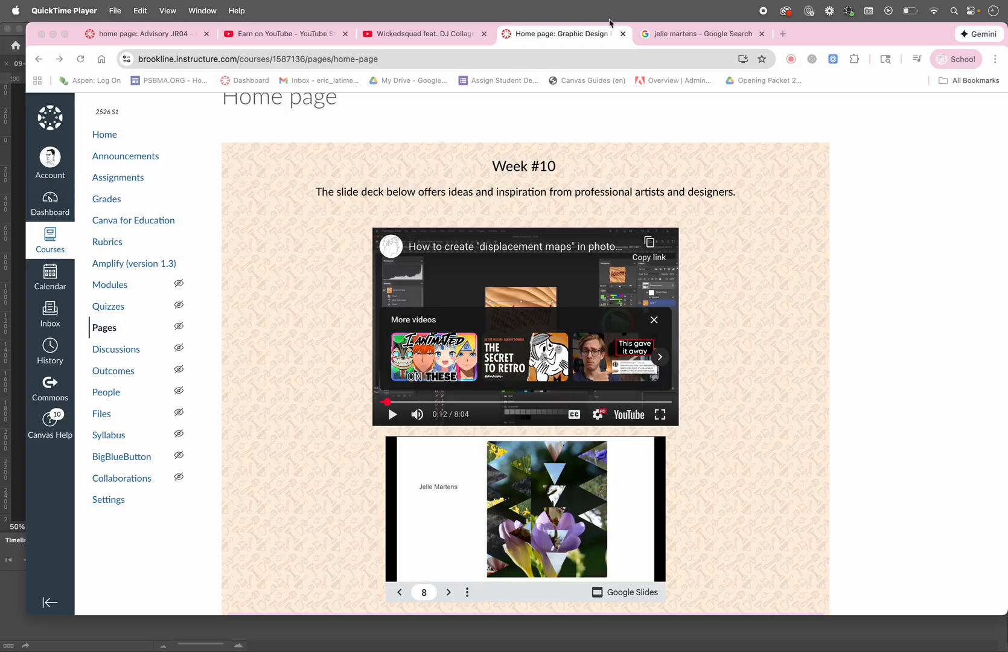
Step: Examine the geometric triangle collages in the Jelle Martens image results, previewing several artworks and the Photopea tutorial
left_click(677, 38)
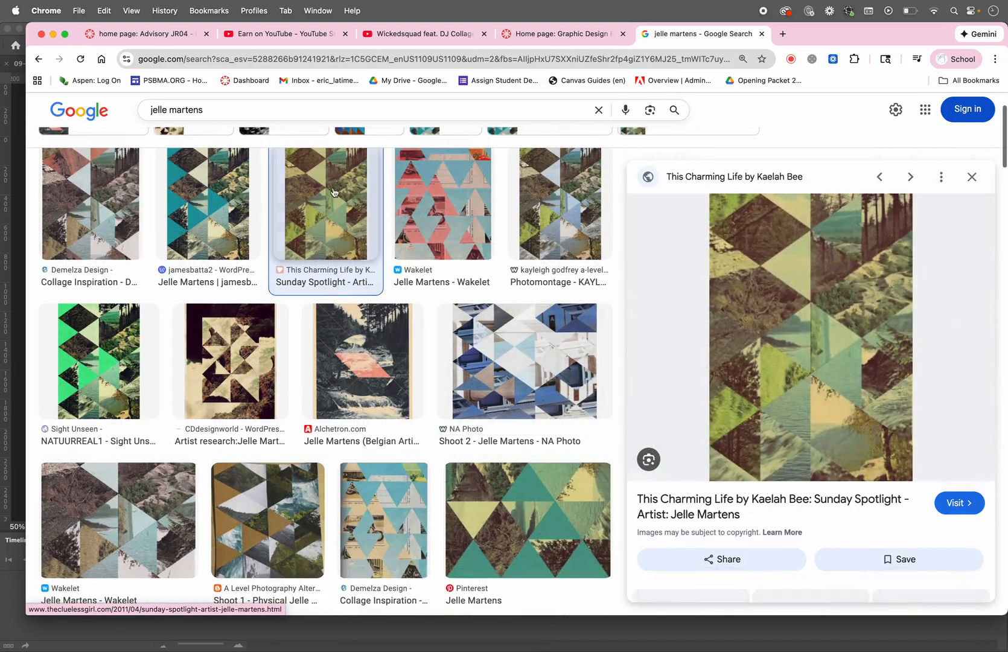
left_click(335, 193)
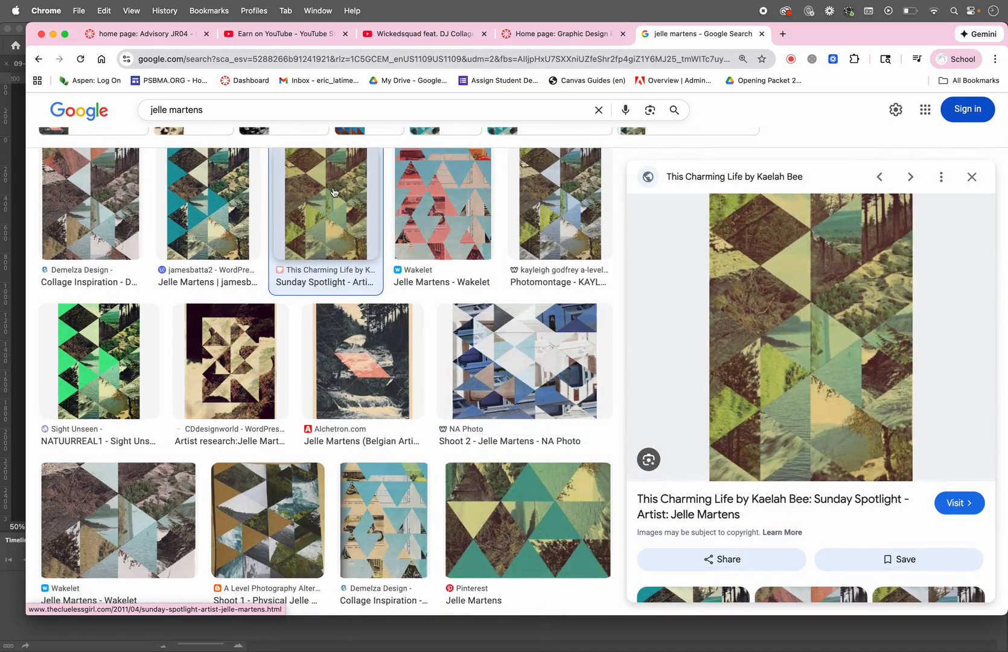
left_click(208, 195)
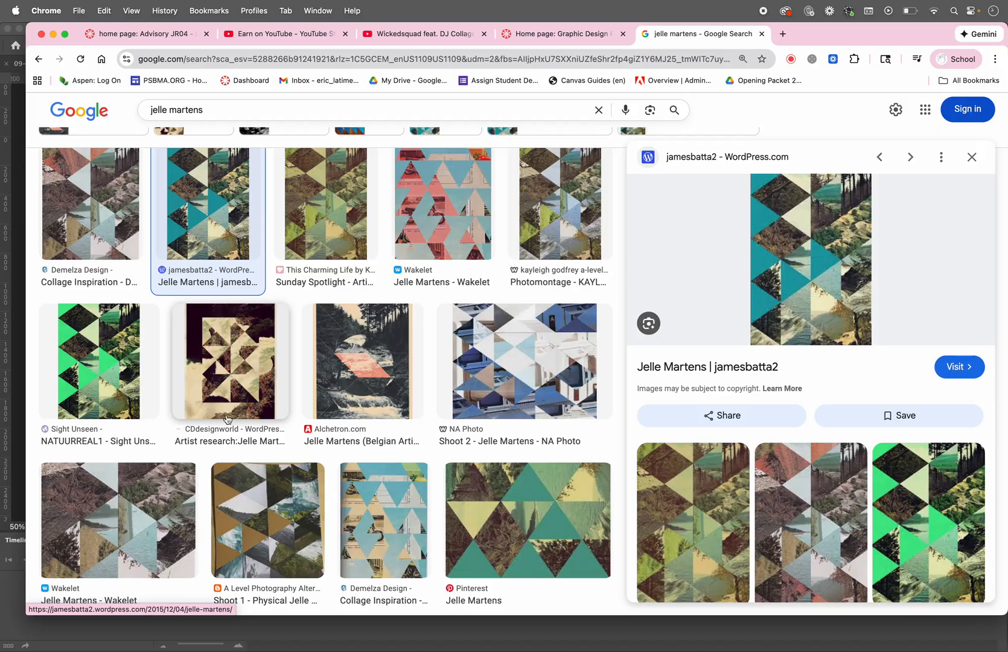
scroll(235, 435, "down", 4)
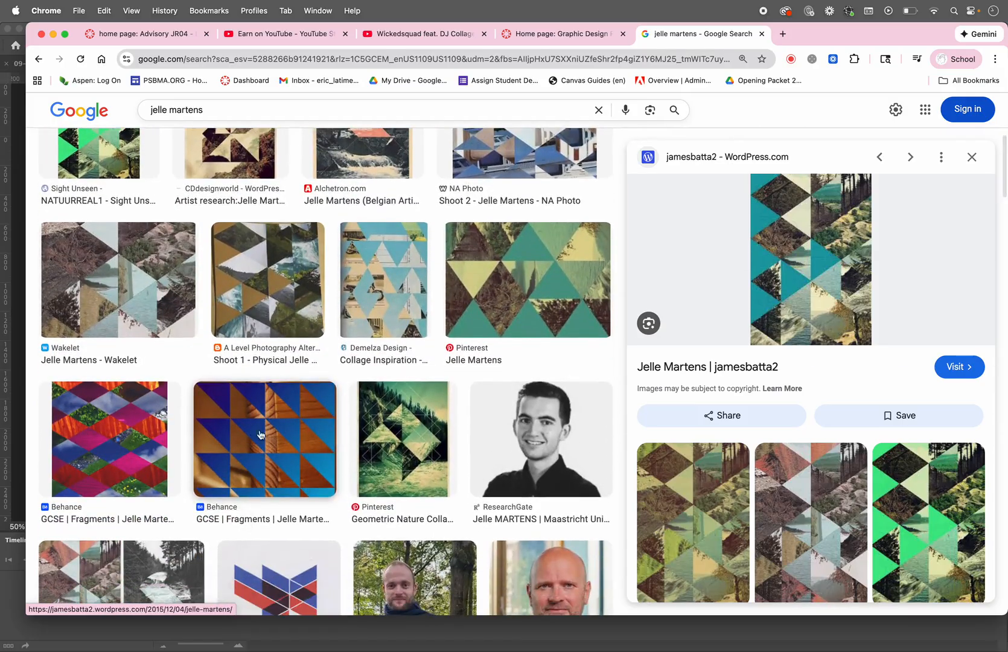
scroll(260, 452, "down", 1)
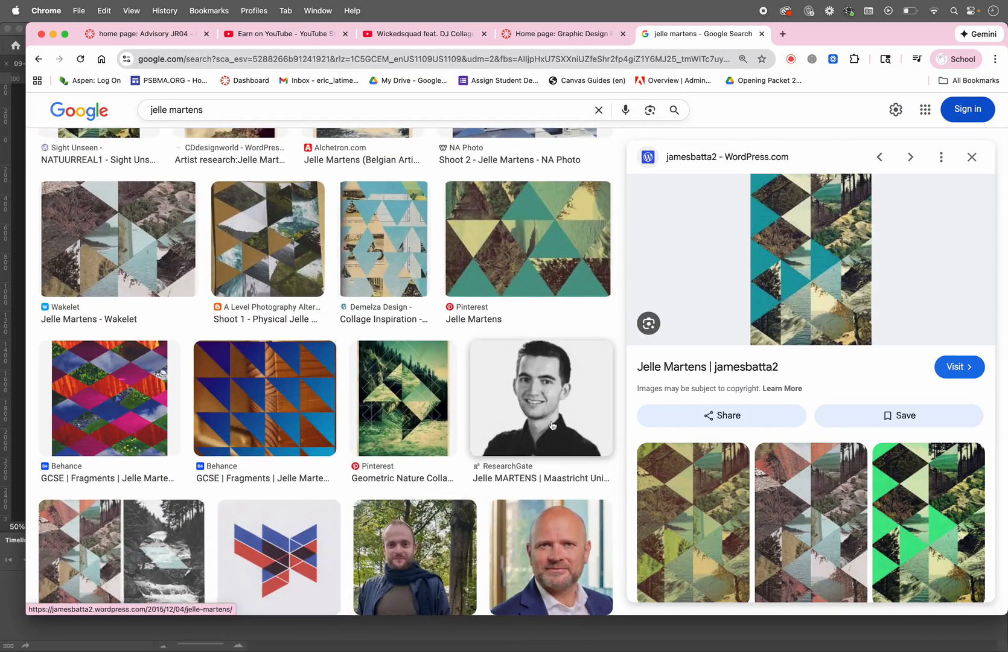
scroll(530, 409, "down", 2)
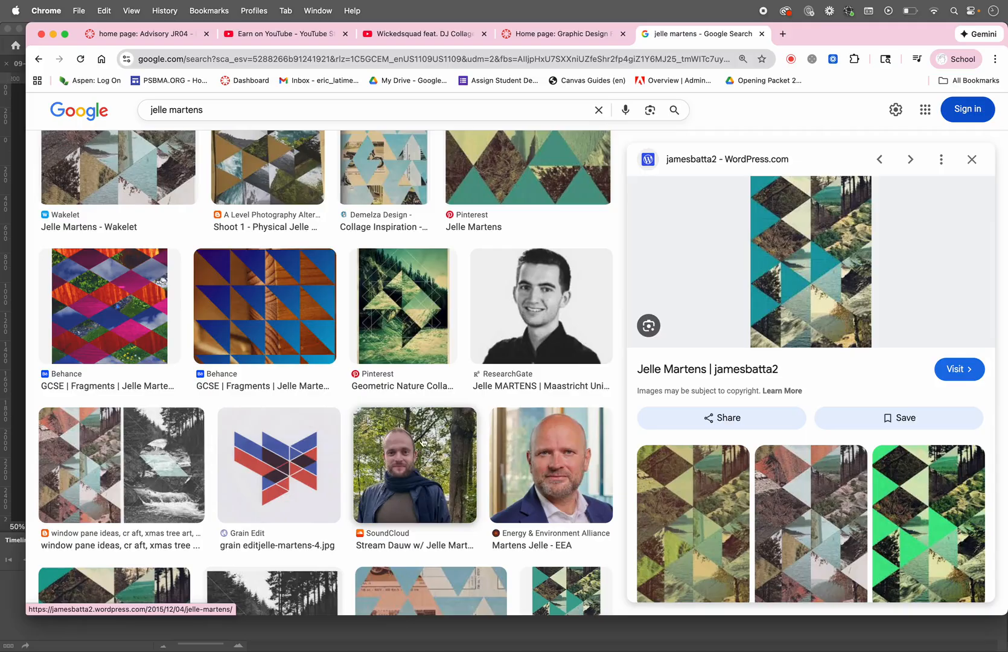
left_click(266, 305)
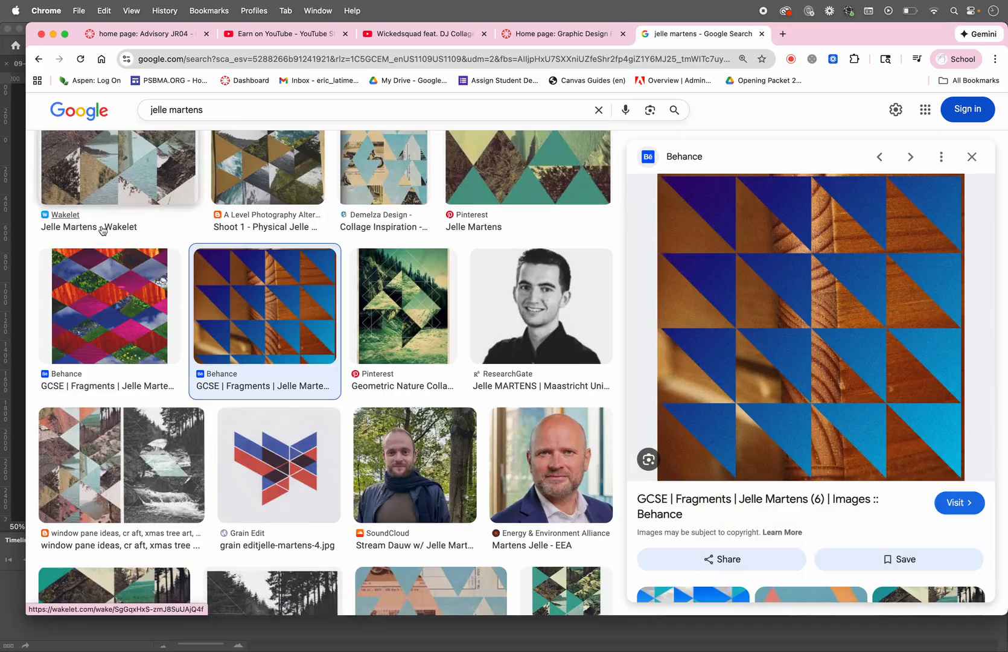
left_click(101, 294)
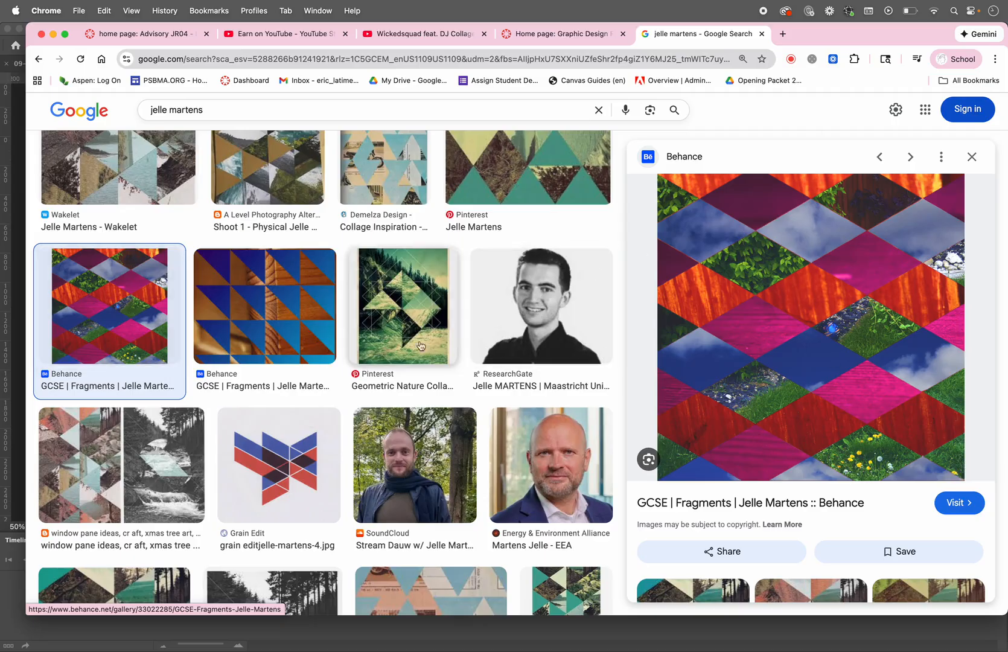
scroll(336, 445, "down", 5)
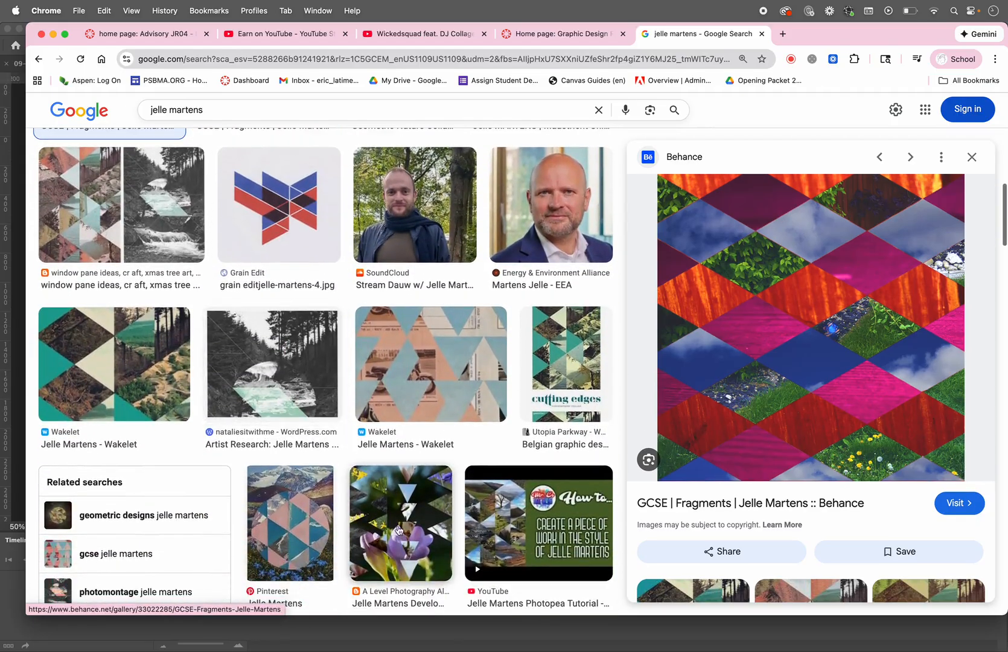
left_click(398, 530)
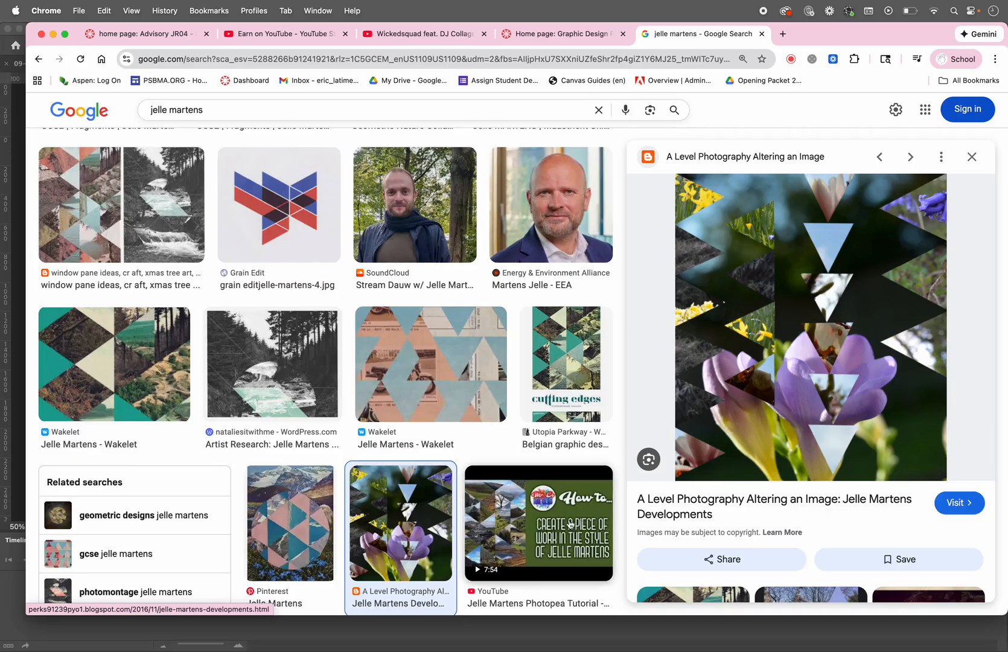
left_click(492, 537)
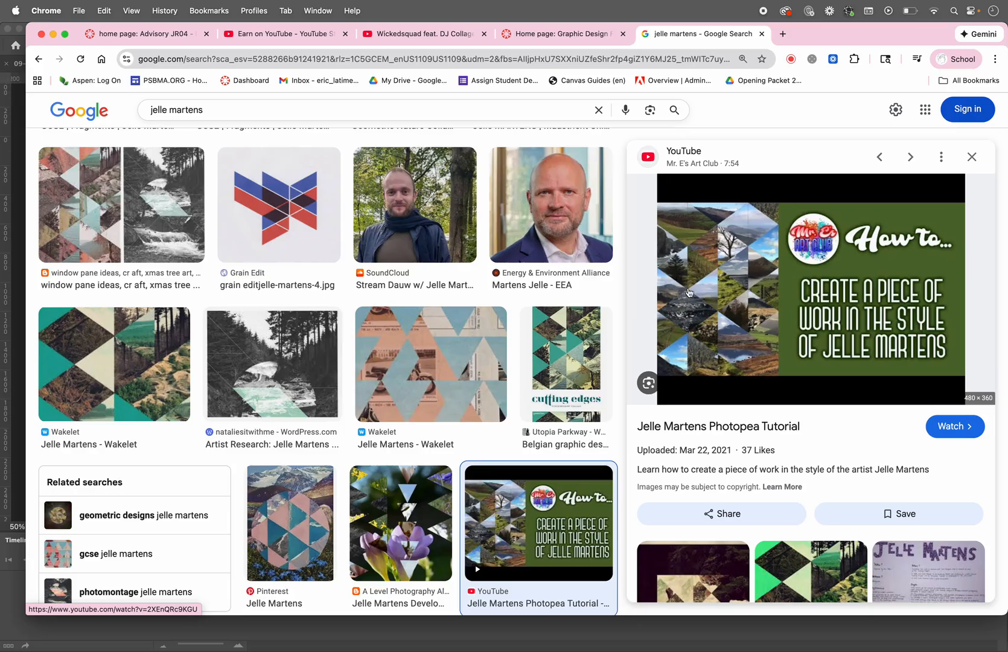
scroll(448, 393, "up", 5)
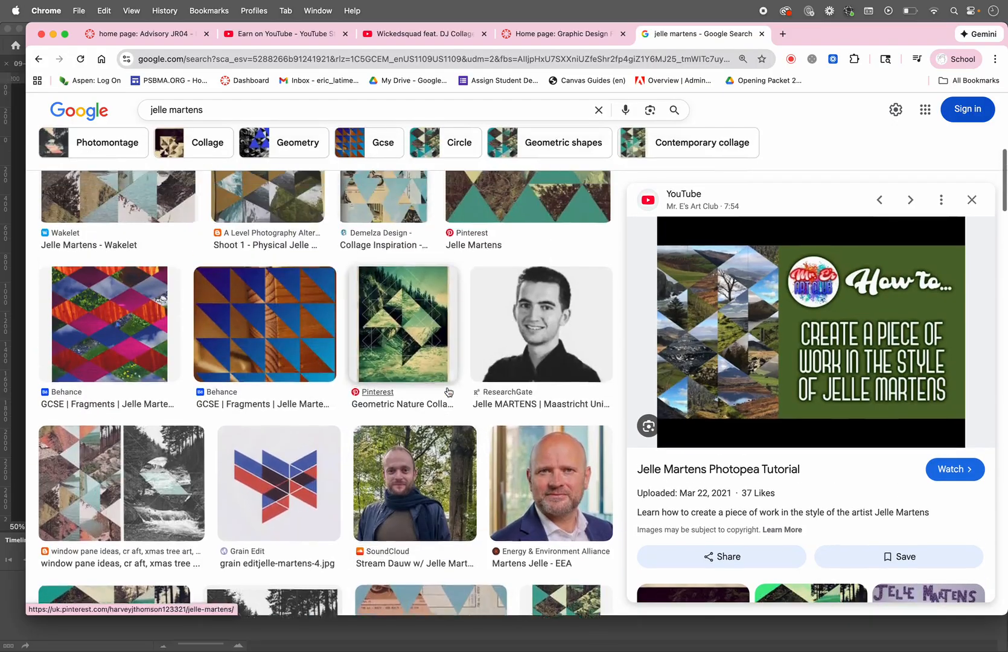
Step: Switch to Illustrator and deselect the triangle grid artwork
key("super+Tab")
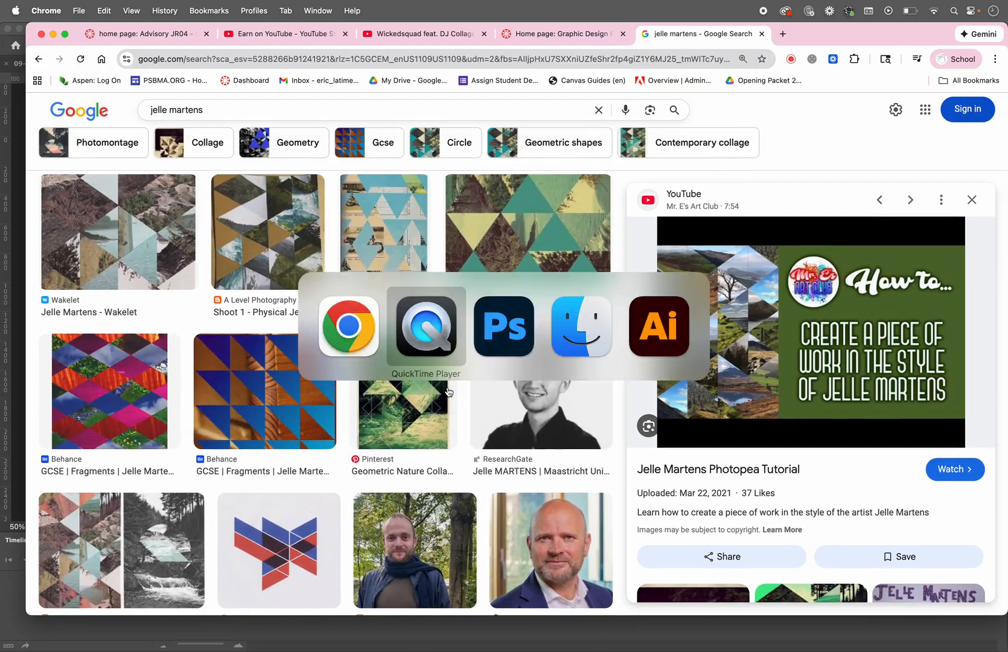
key("super+Tab")
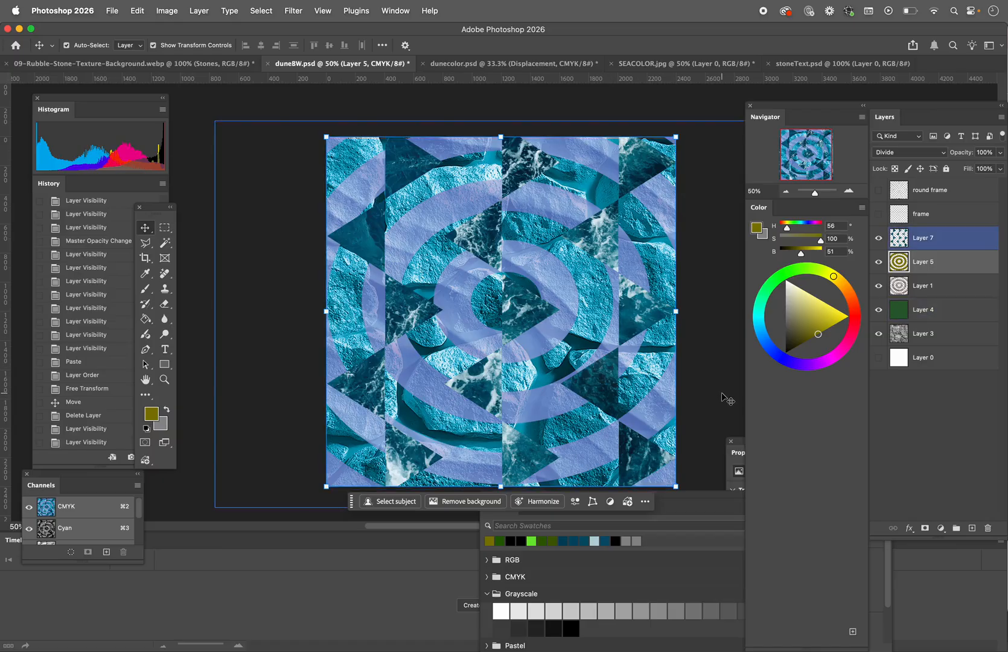
mouse_move(494, 643)
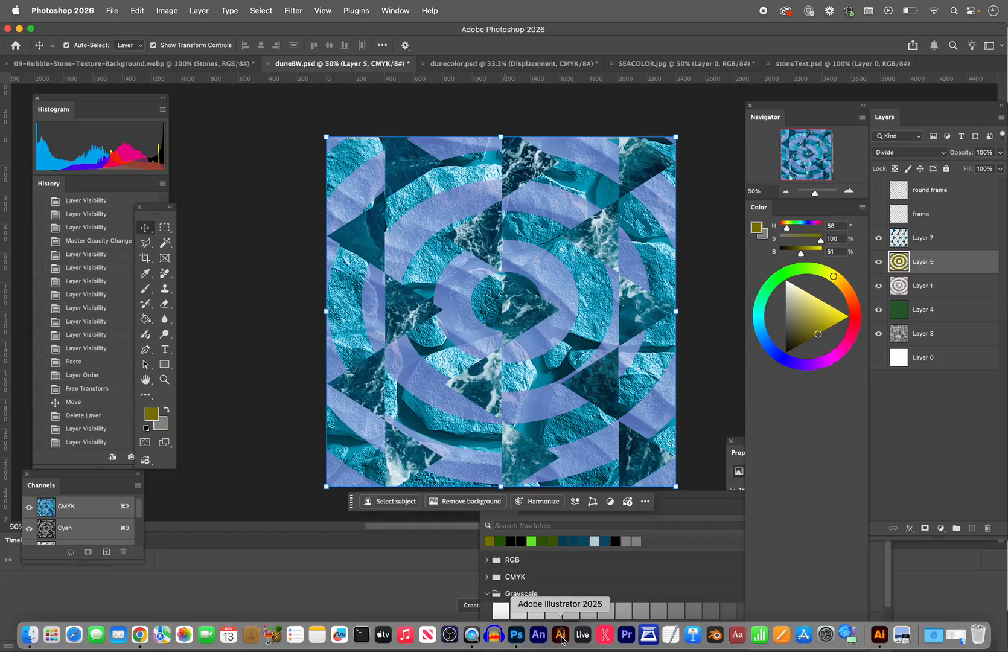
key("super+Tab")
key("super+Tab")
key("super+Tab")
key("super+Tab")
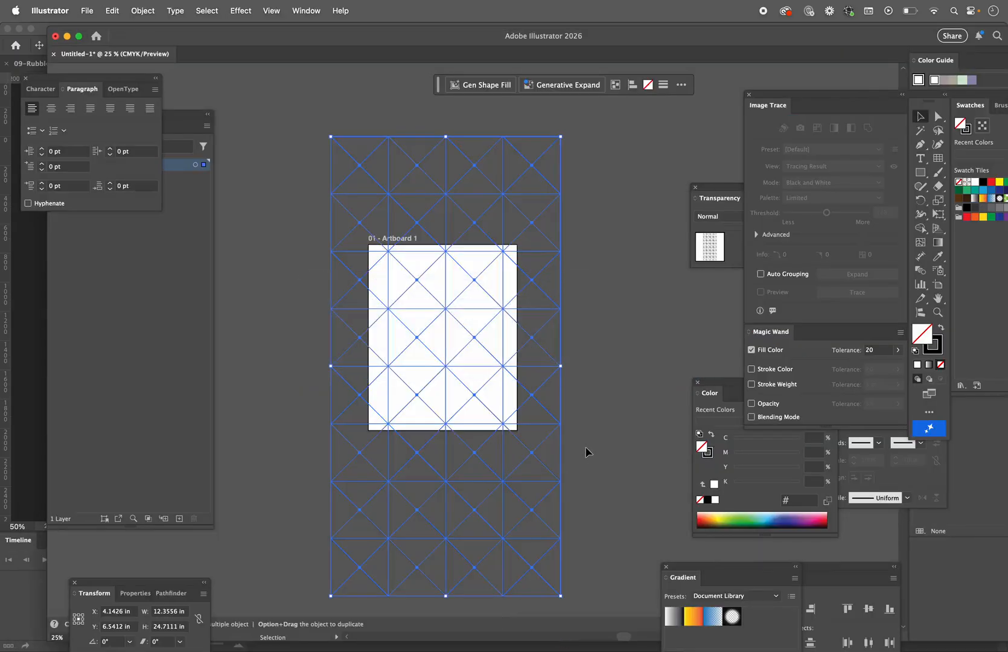
left_click(591, 448)
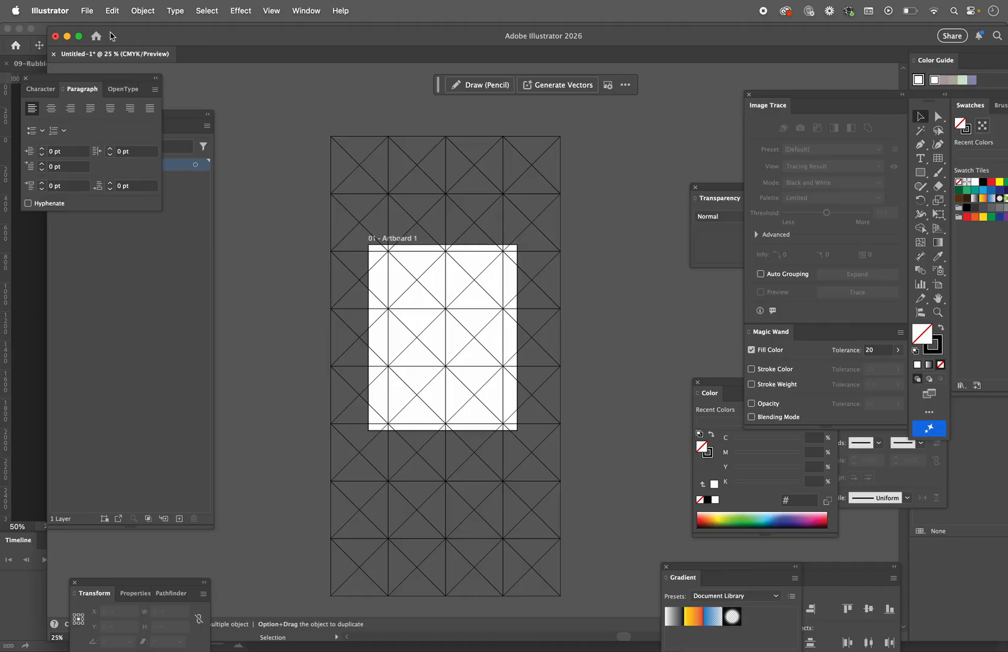
Step: Create a new 8 x 10 in print document in CMYK at 300 ppi with one artboard
left_click(87, 11)
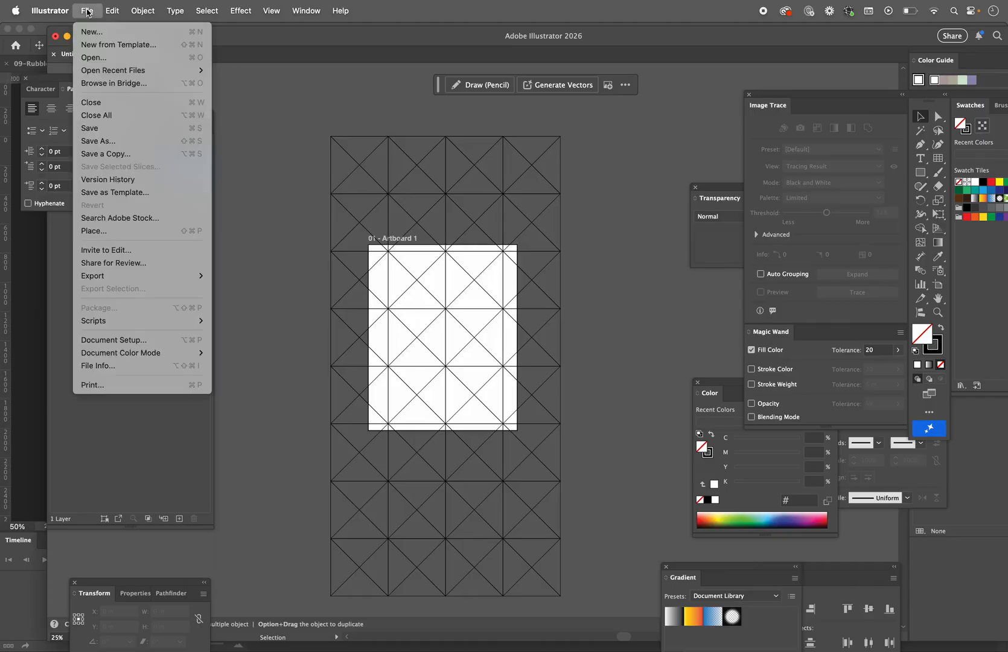
left_click(88, 30)
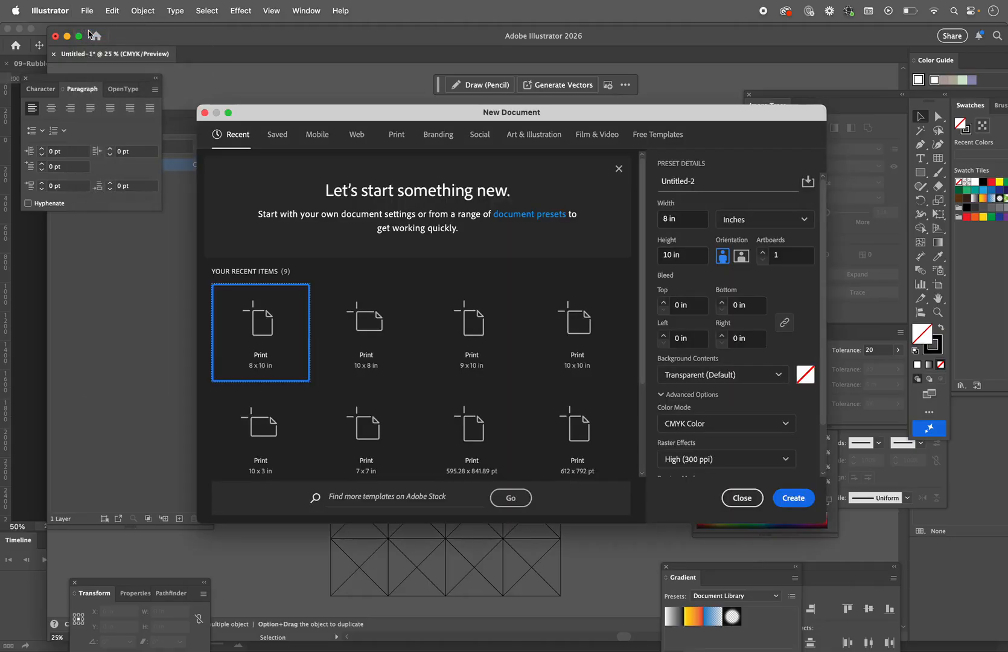
left_click(783, 500)
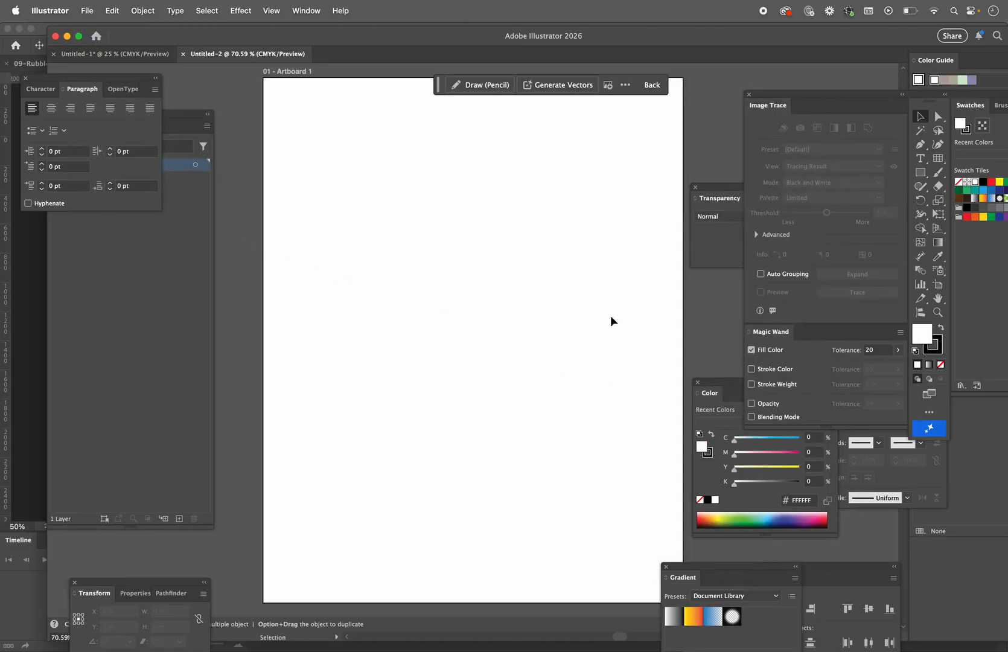
Step: Draw a circular polar grid of concentric rings about 7.8 in wide with the Polar Grid tool
left_click(937, 159)
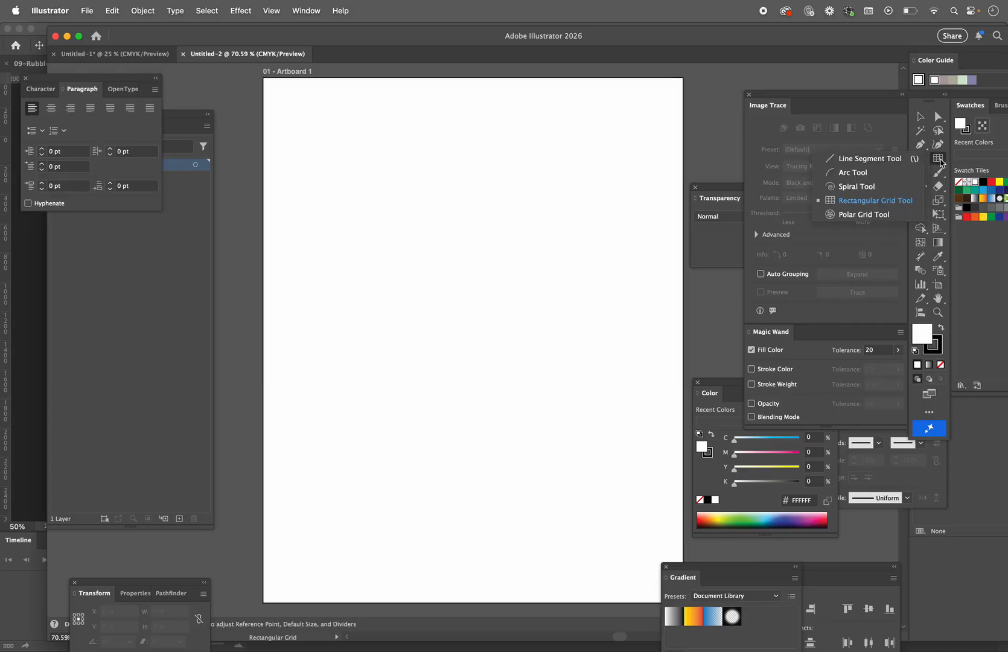
left_click(890, 214)
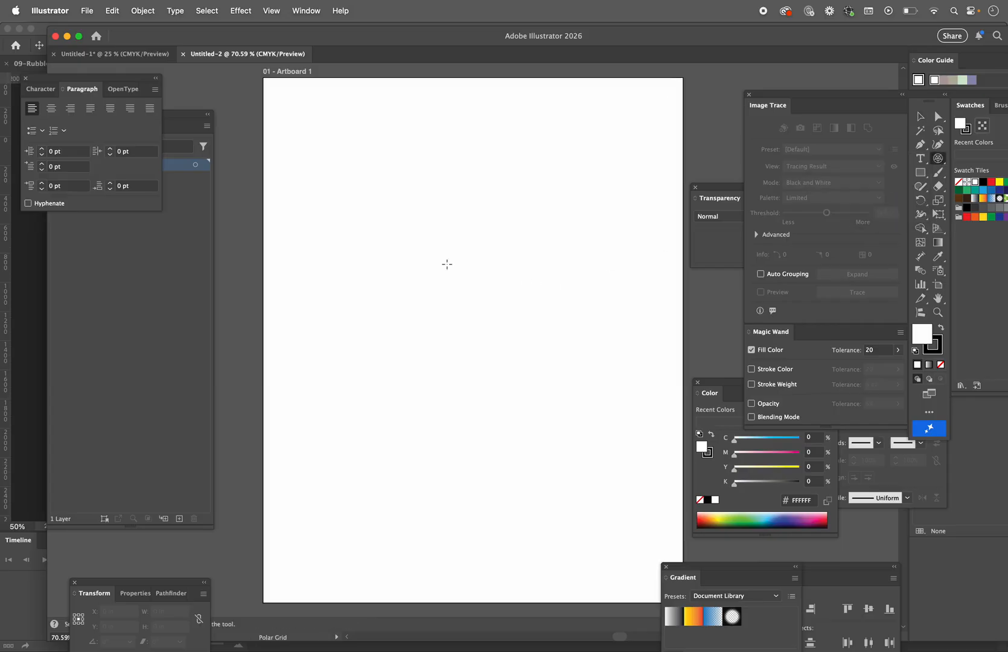
left_click_drag(382, 222, 792, 608)
Step: Nudge the concentric circles into the middle of the artboard
key("shift+Left")
key("shift+Left")
key("shift+Left")
key("shift+Left")
key("shift+Left")
key("shift+Left")
key("shift+Left")
key("shift+Left")
key("shift+Left")
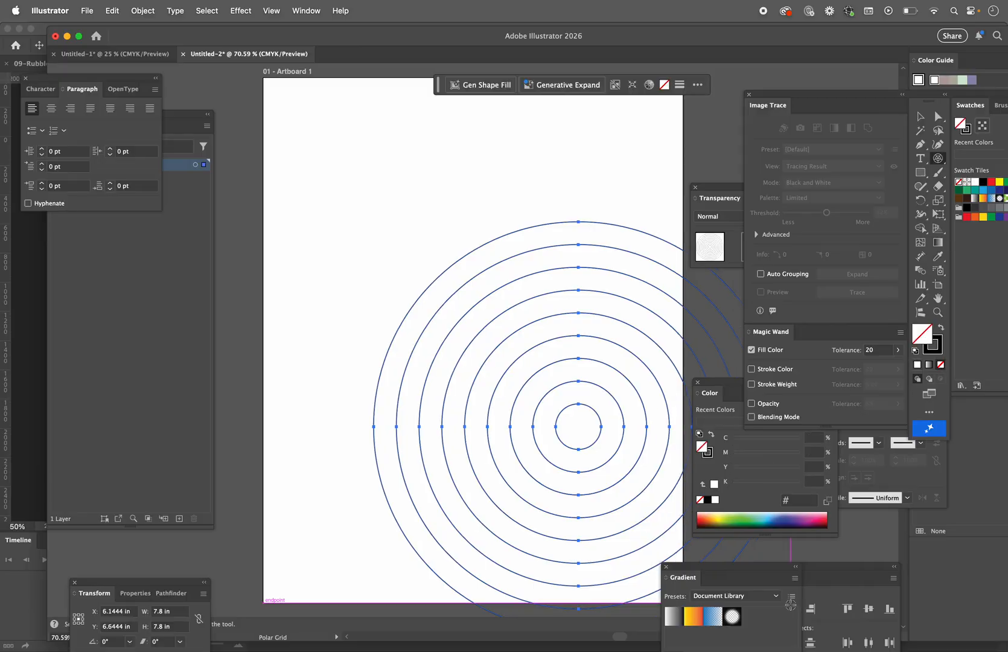
key("shift+Left")
key("shift+Left")
key("shift+Left")
key("shift+Left")
key("shift+Left")
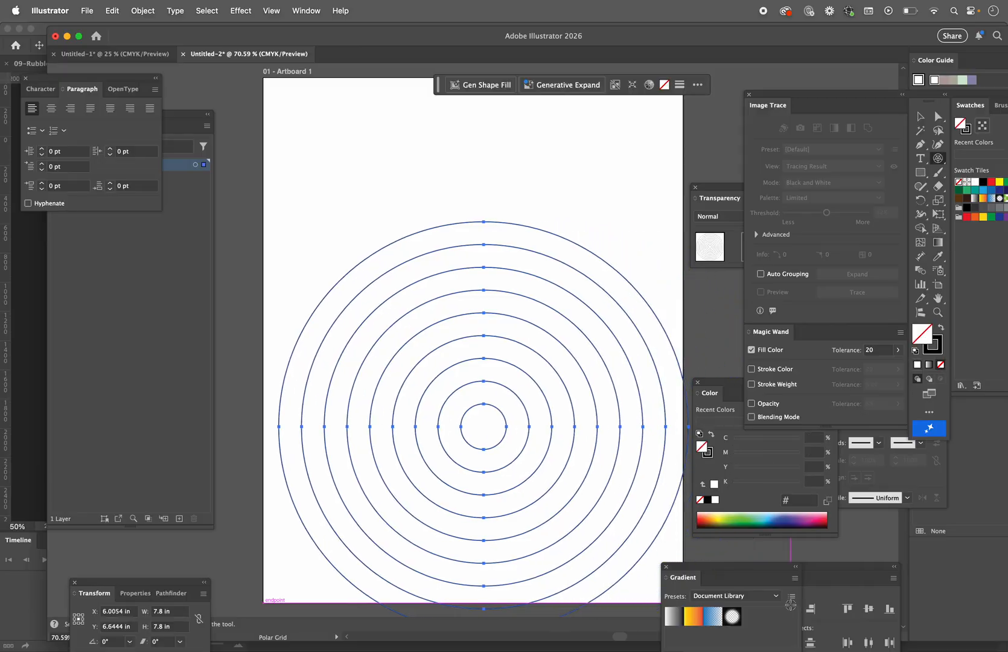
key("shift+Up")
key("shift+Up")
key("shift+Up")
key("shift+Up")
key("shift+Up")
key("shift+Up")
key("shift+Up")
key("shift+Up")
key("shift+Up")
key("shift+Left")
key("shift+Up")
key("shift+Up")
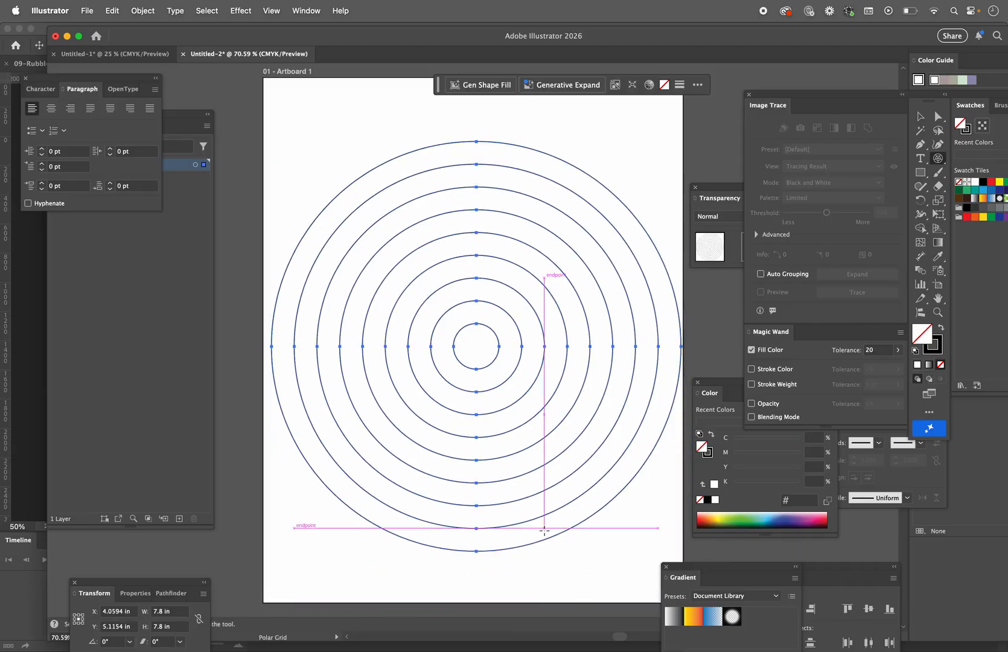
Step: Copy the concentric circles, switch to Photoshop and create a clipboard-sized document of 563 x 563 px at 72 ppi in CMYK
key("v")
key("super+Tab")
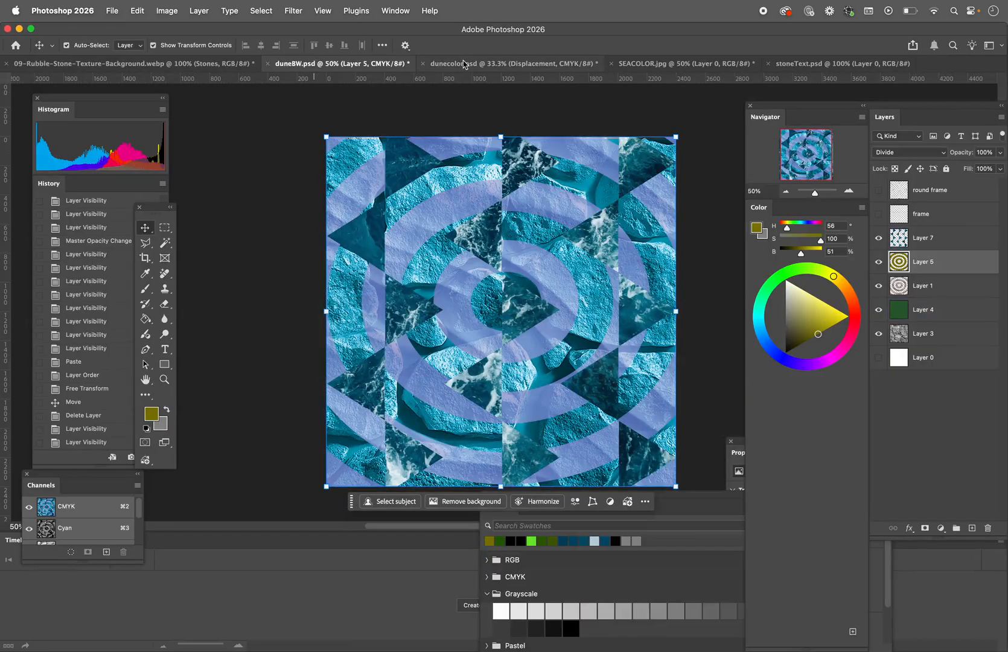
left_click(115, 11)
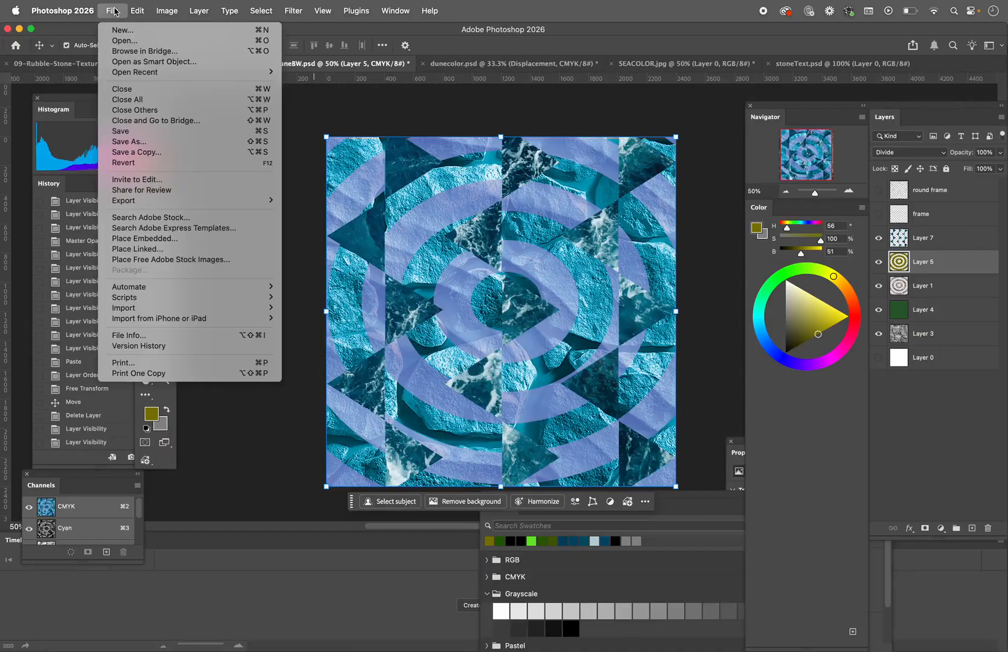
left_click(111, 30)
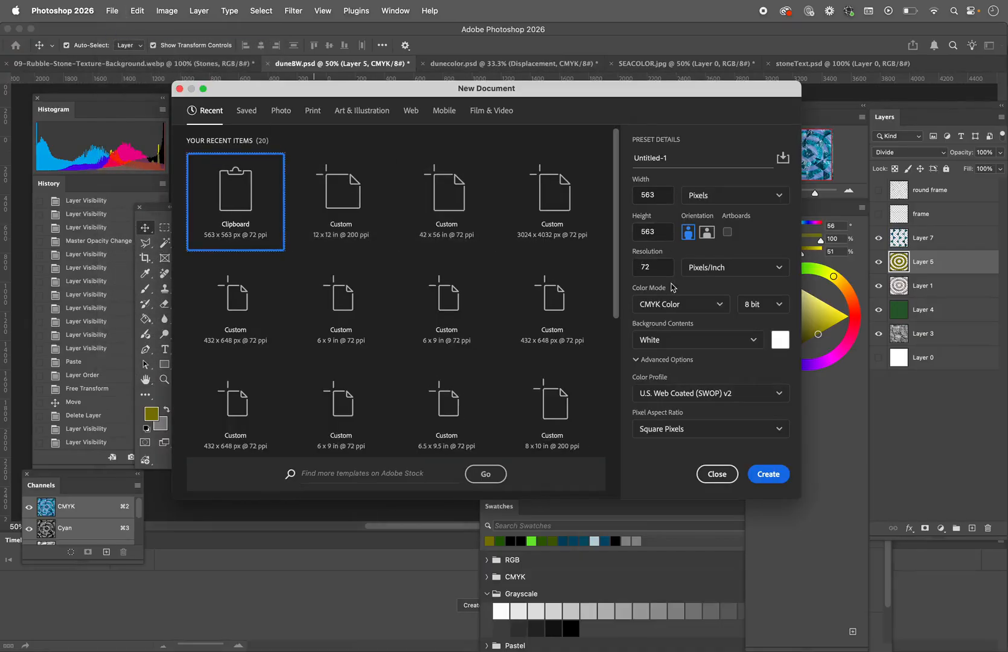
left_click(753, 470)
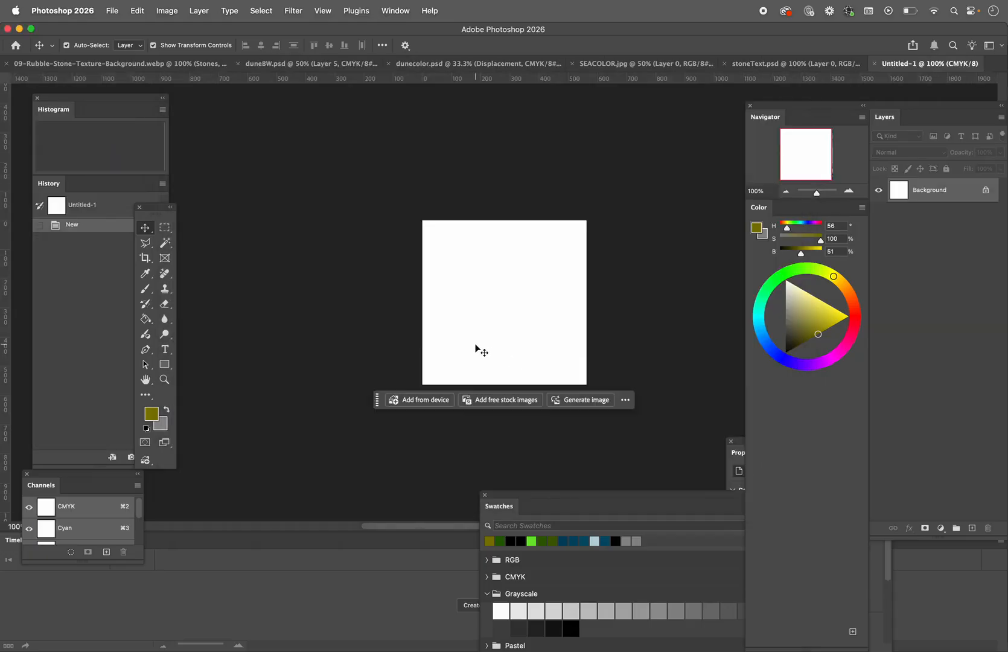
Step: Paste the concentric circles into the new document as pixels and commit the placement
key("super+v")
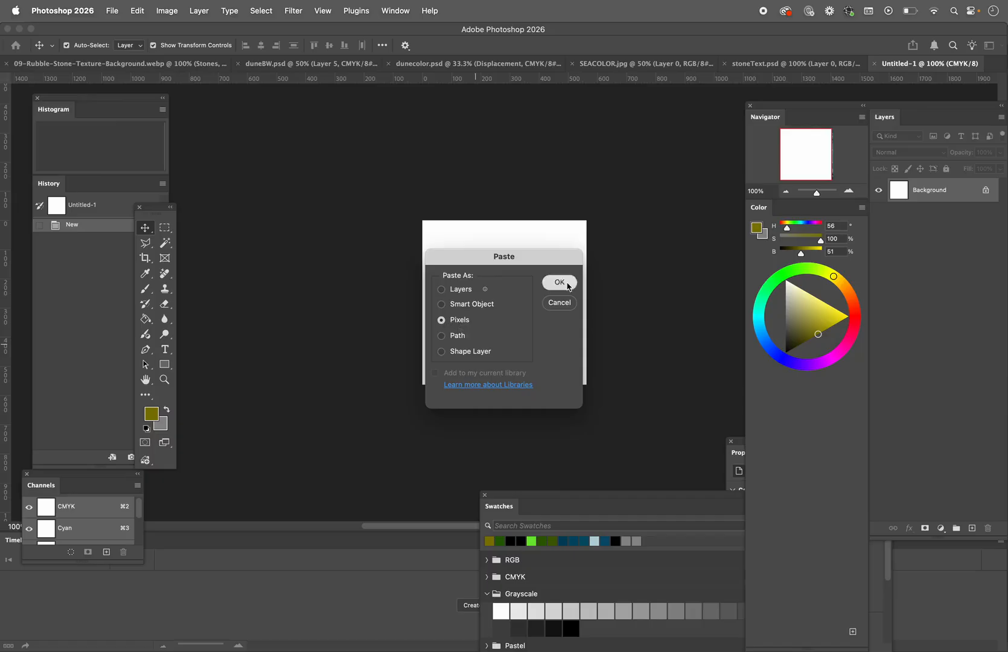
left_click(567, 283)
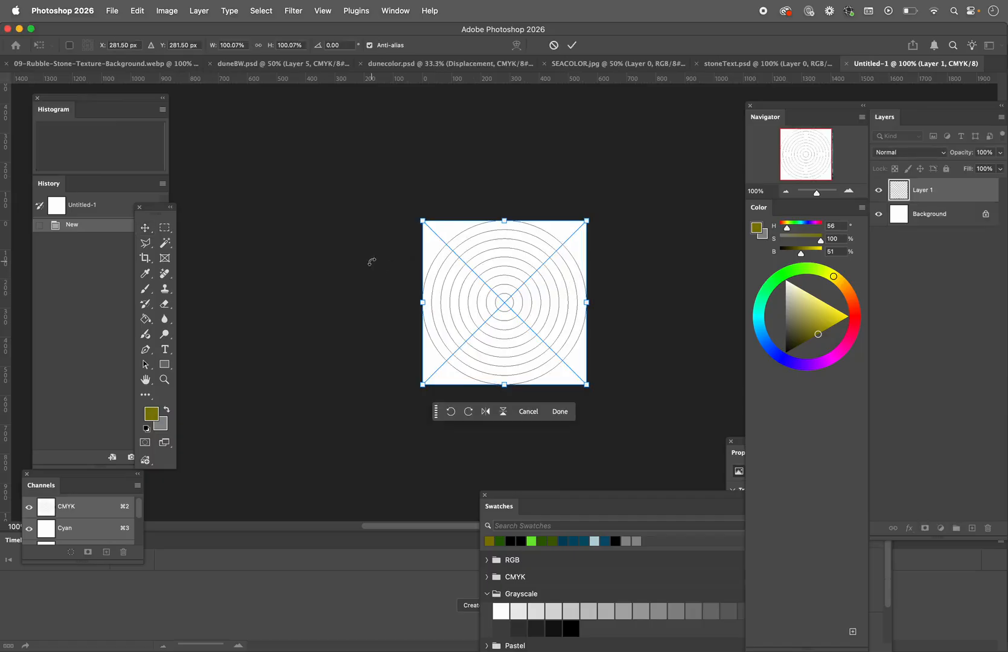
left_click(145, 227)
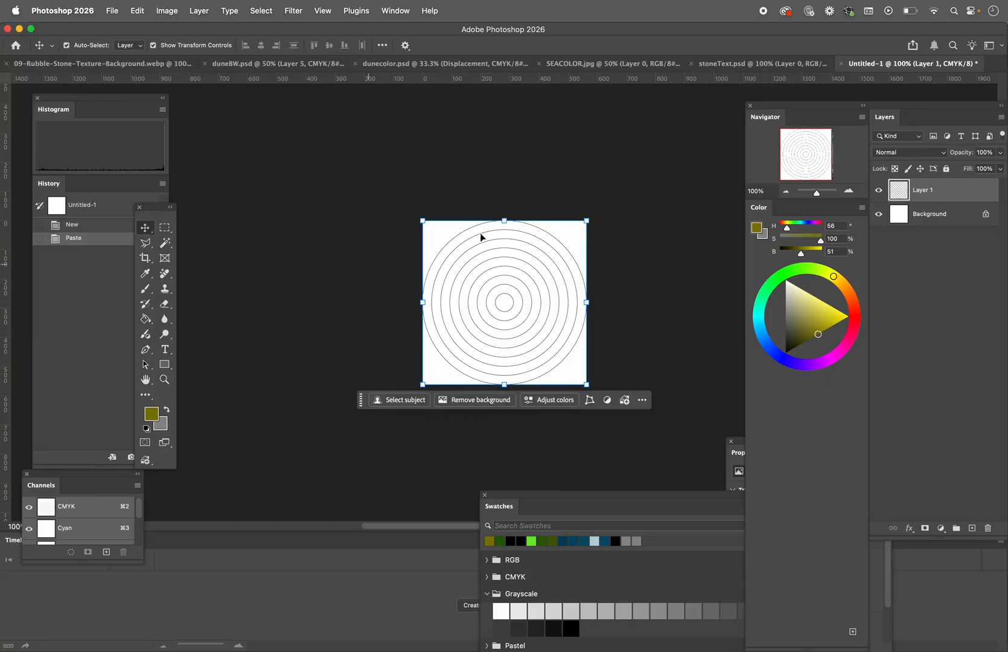
Step: Select and copy the entire ocean photo in SEACOLOR.jpg, and return to the concentric circles document
left_click(586, 65)
key("super+a")
key("super+c")
key("super+Tab")
key("super+Tab")
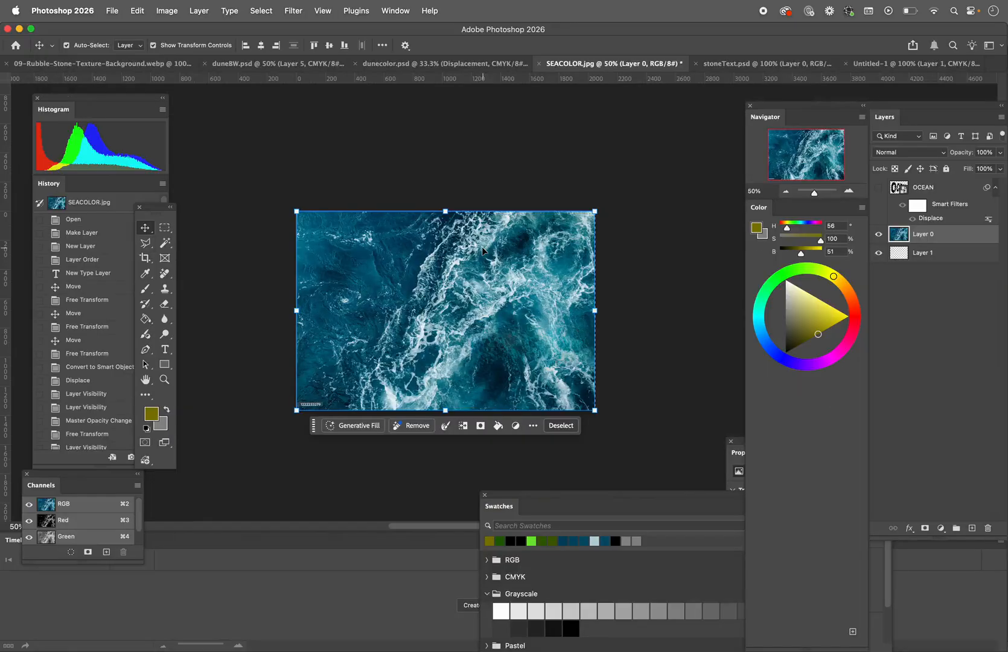
left_click(723, 64)
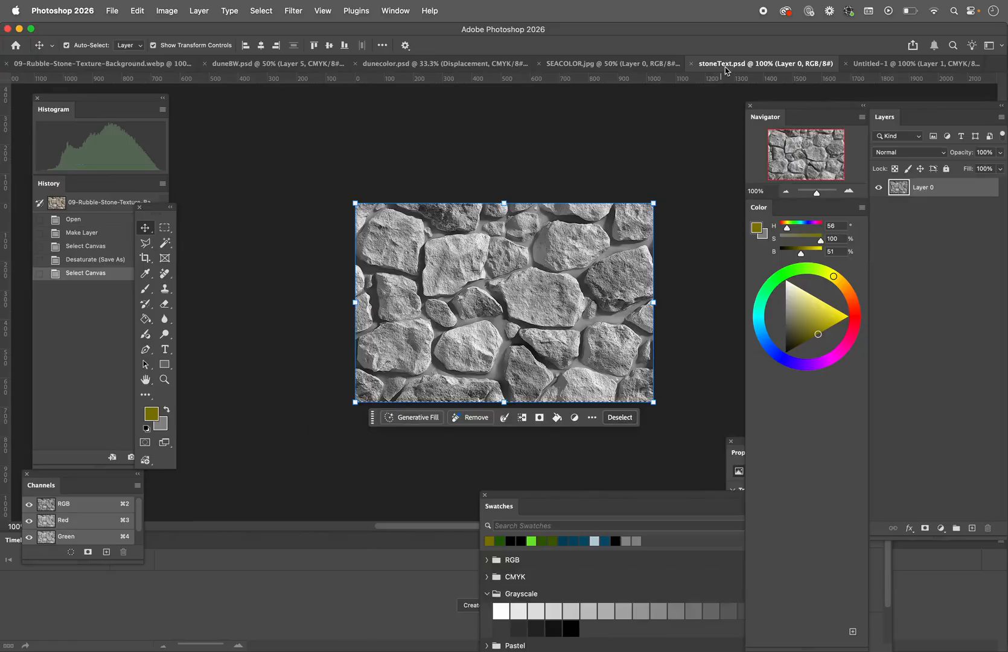
left_click(873, 62)
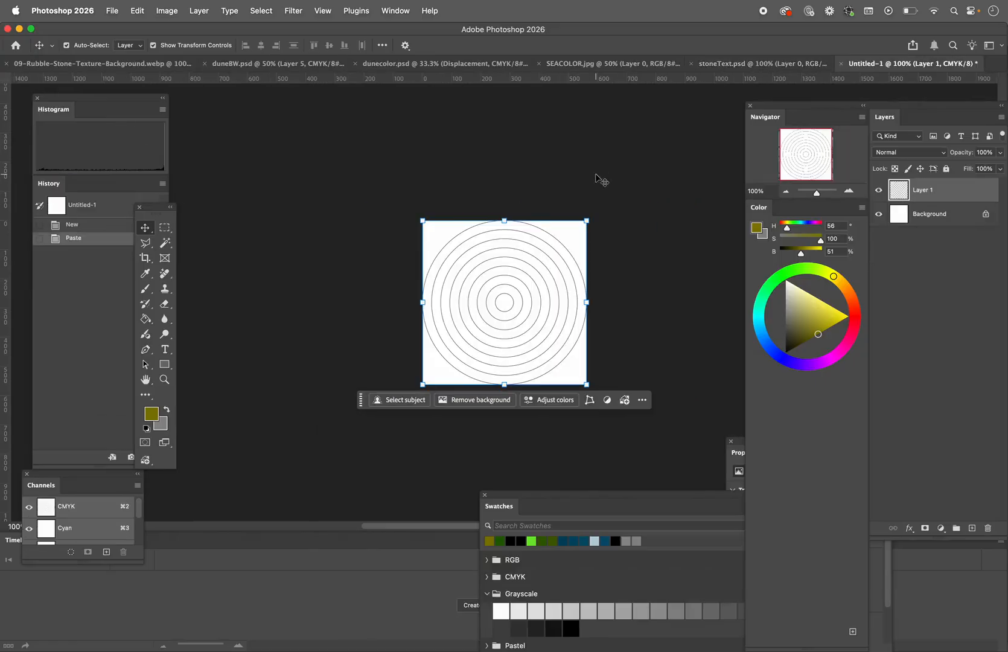
Step: Paste the ocean photo, position it over the canvas, and place its layer beneath the concentric circles layer
key("super+v")
left_click_drag(514, 337, 269, 203)
left_click_drag(515, 320, 484, 217)
left_click_drag(946, 219, 947, 190)
left_click(462, 276)
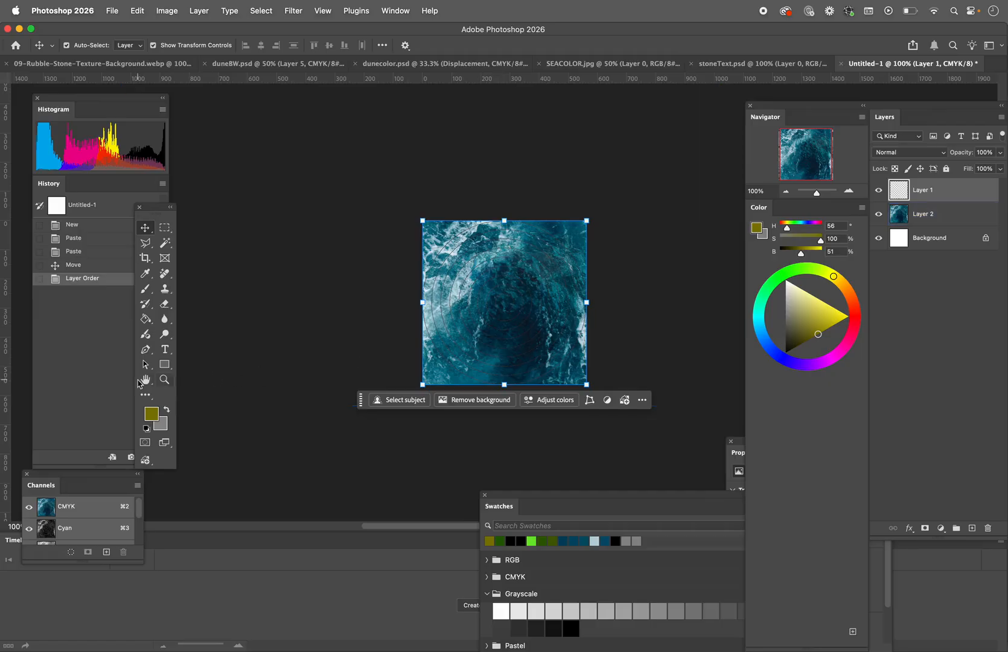
Step: Rename the concentric circles layer as "template"
key("z")
left_click(488, 308)
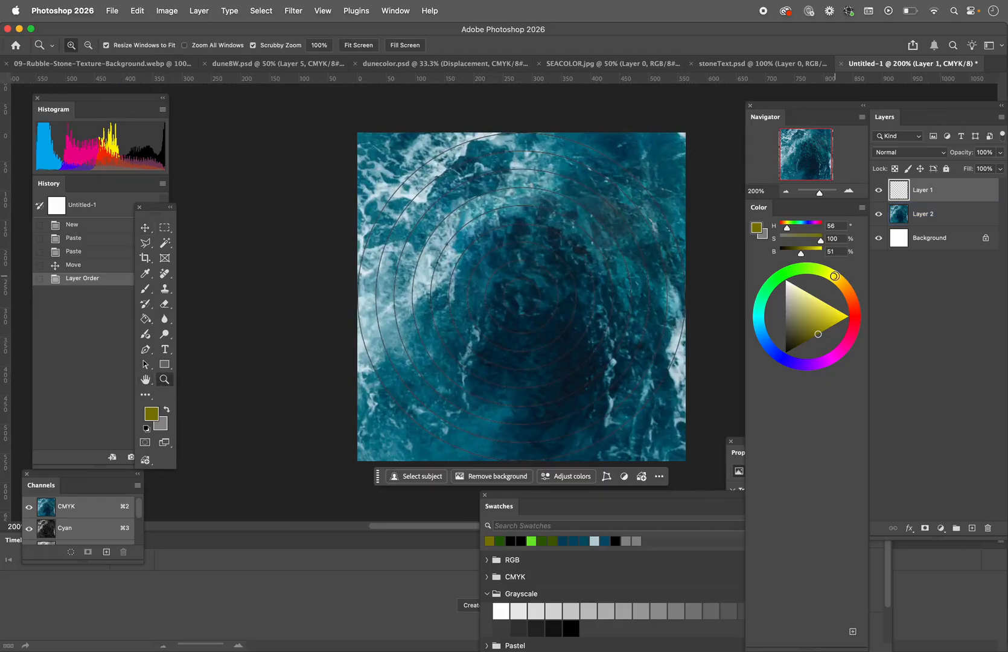
double_click(927, 190)
type("template")
key("Return")
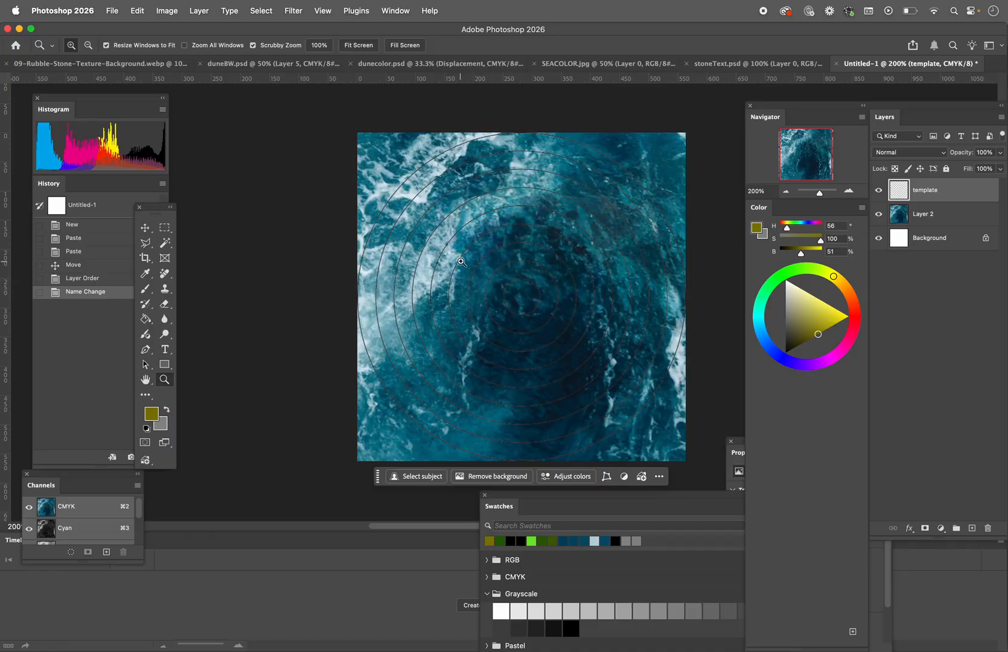
Step: Select the four corner areas outside the outermost circle on the template layer with the Magic Wand
left_click(164, 244)
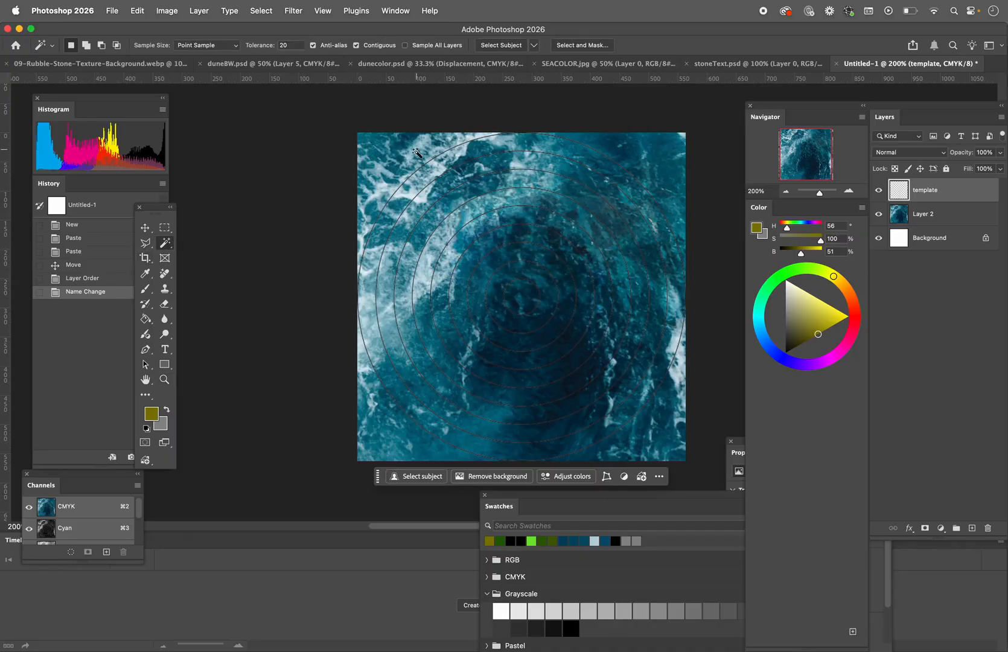
left_click(404, 166)
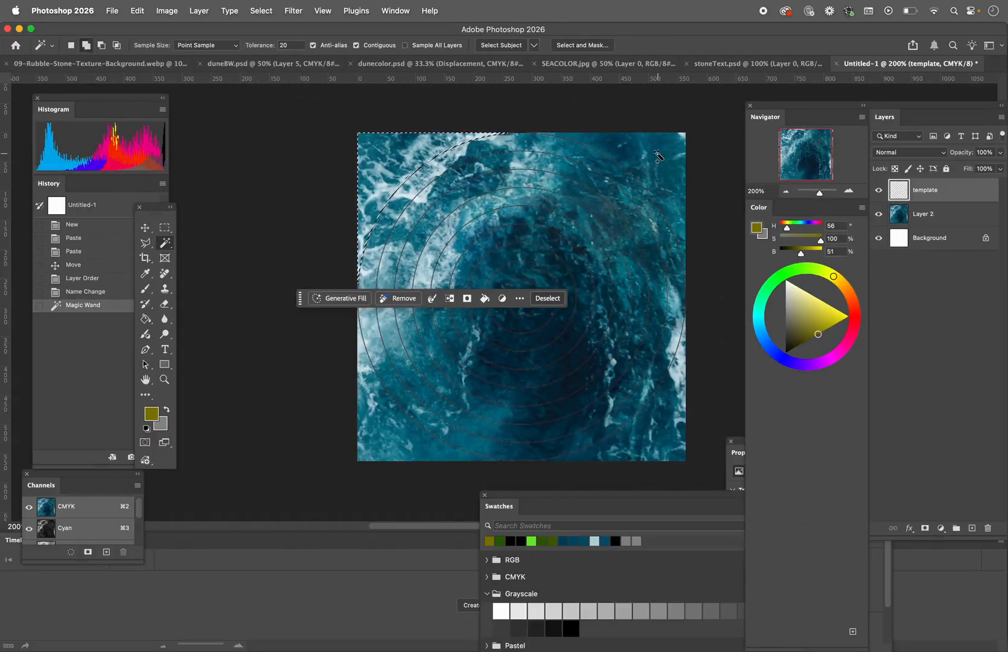
left_click(660, 160, "shift")
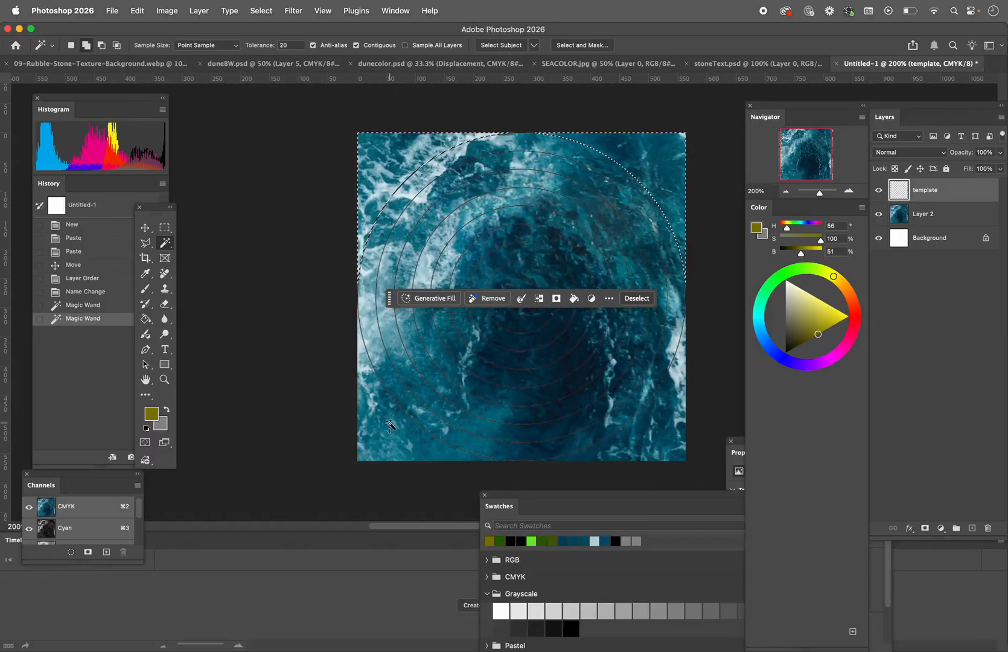
left_click(389, 419)
left_click(664, 431)
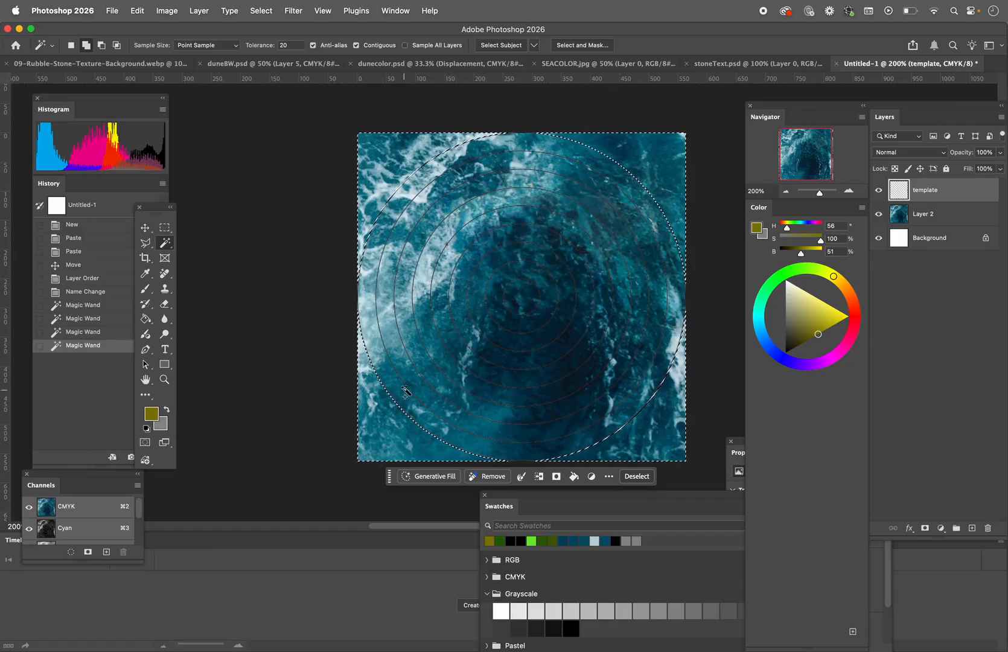
Step: Add every second ring of the circle template to the selection, working inward toward the centre
left_click(422, 375)
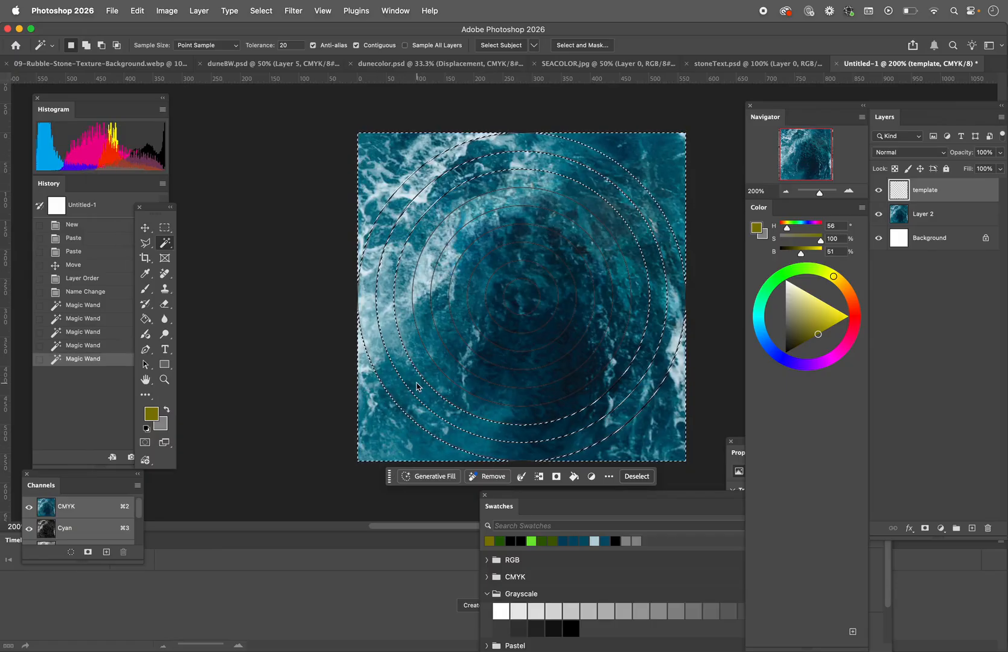
left_click(448, 363)
left_click(474, 342)
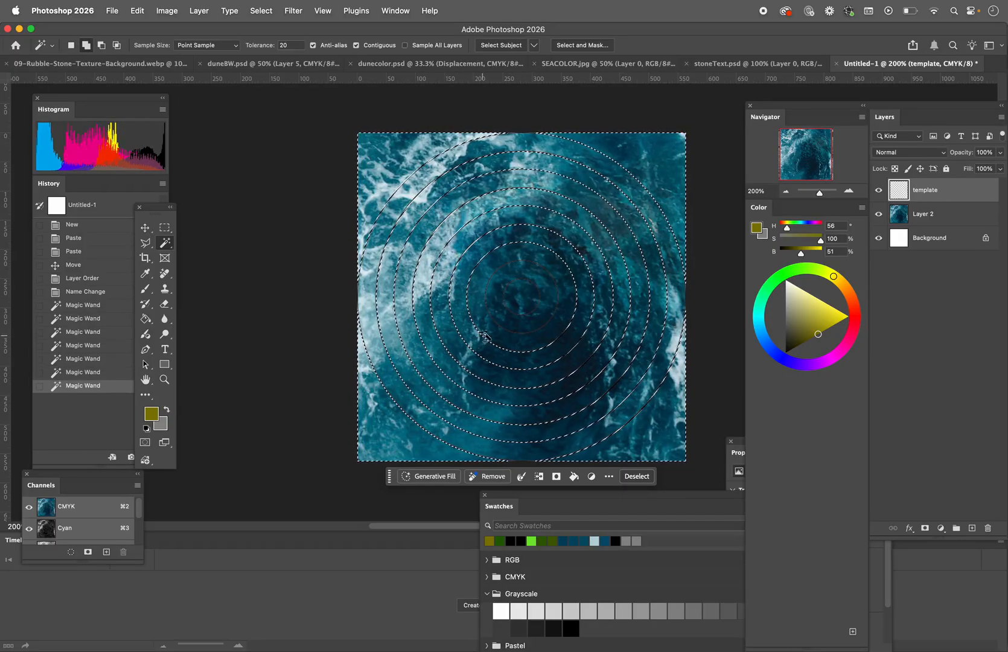
left_click(504, 302, "shift")
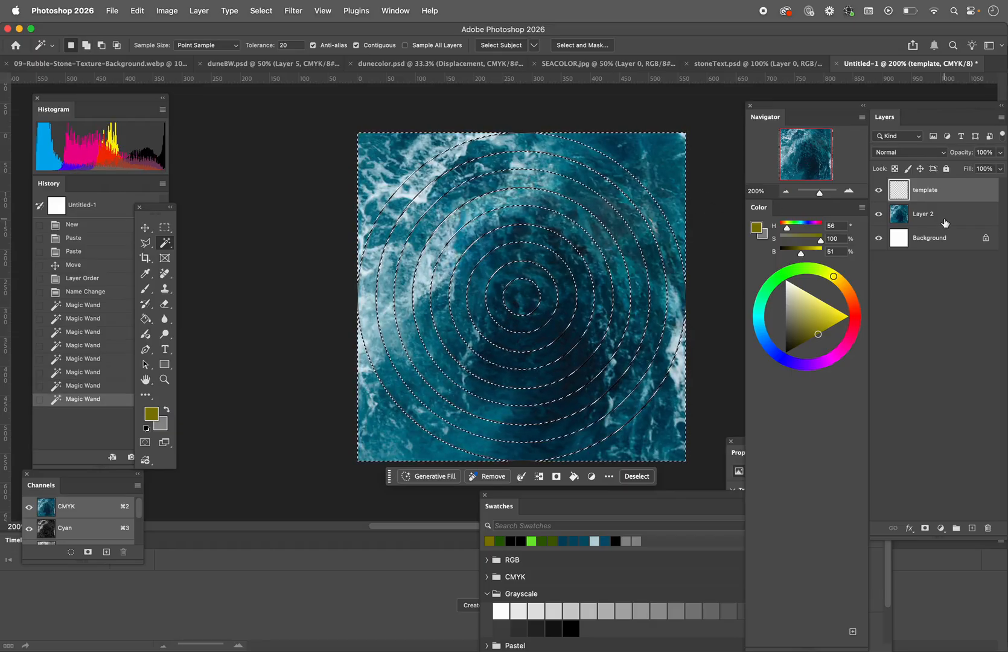
Step: Delete the selected corners and rings from the ocean layer, deselect, and hide the template layer
left_click(948, 217)
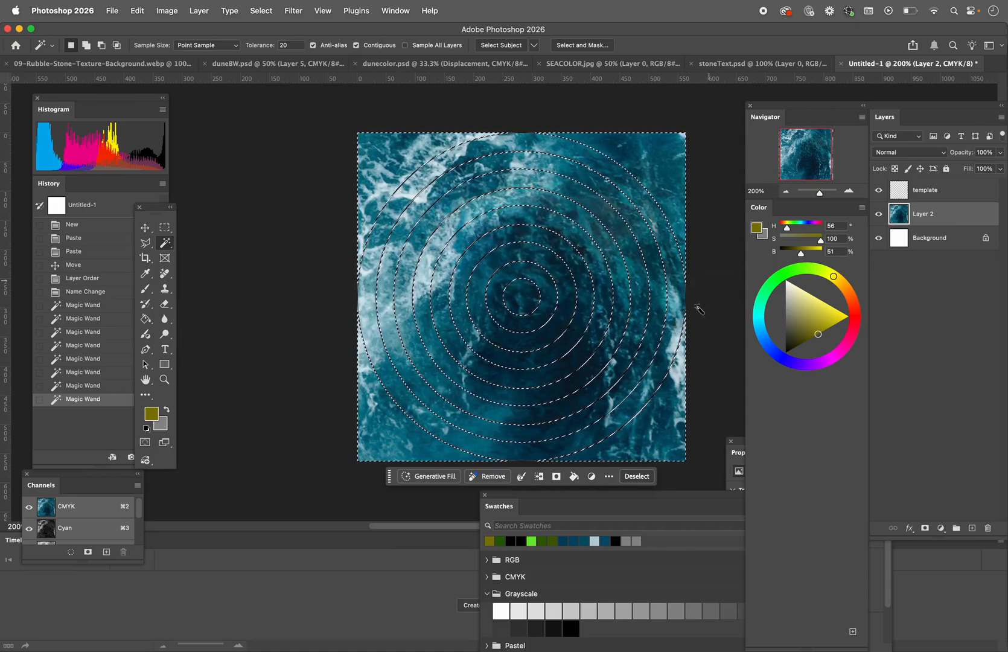
key("Delete")
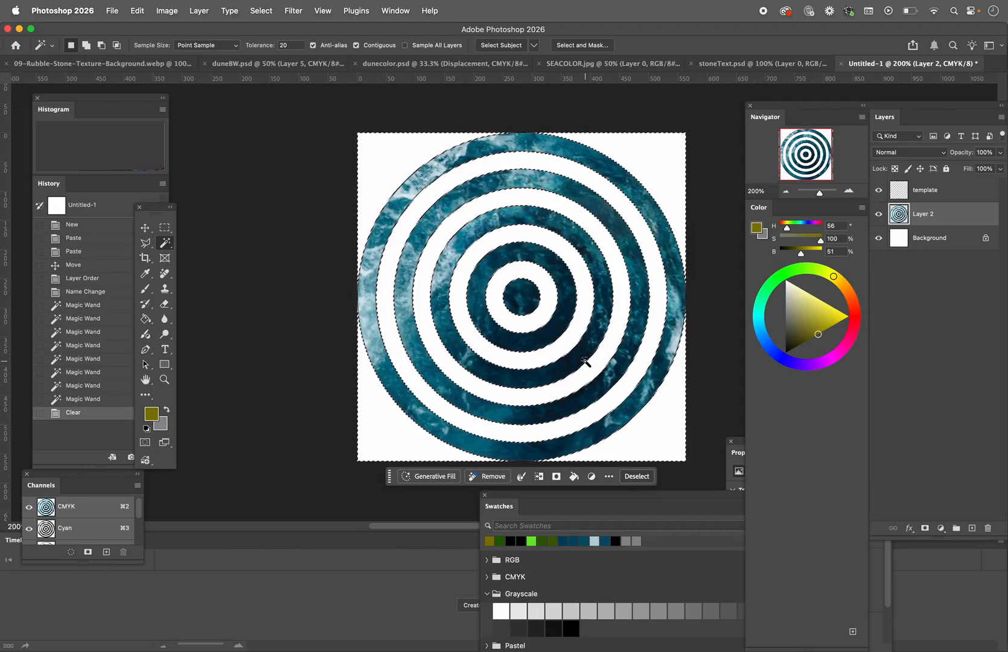
key("super+d")
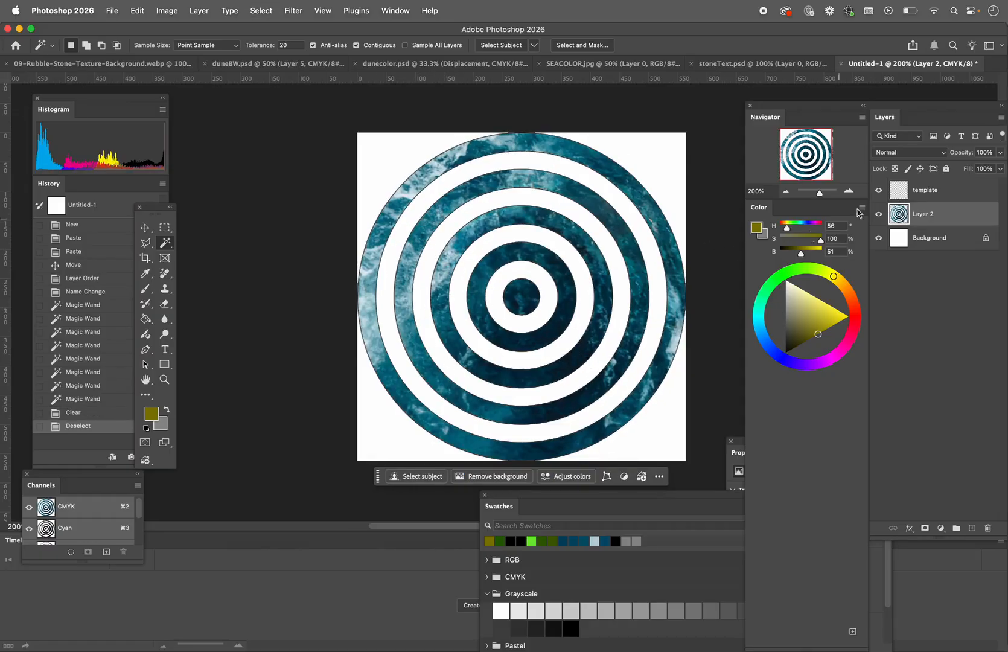
left_click(879, 192)
left_click(879, 192)
left_click(878, 192)
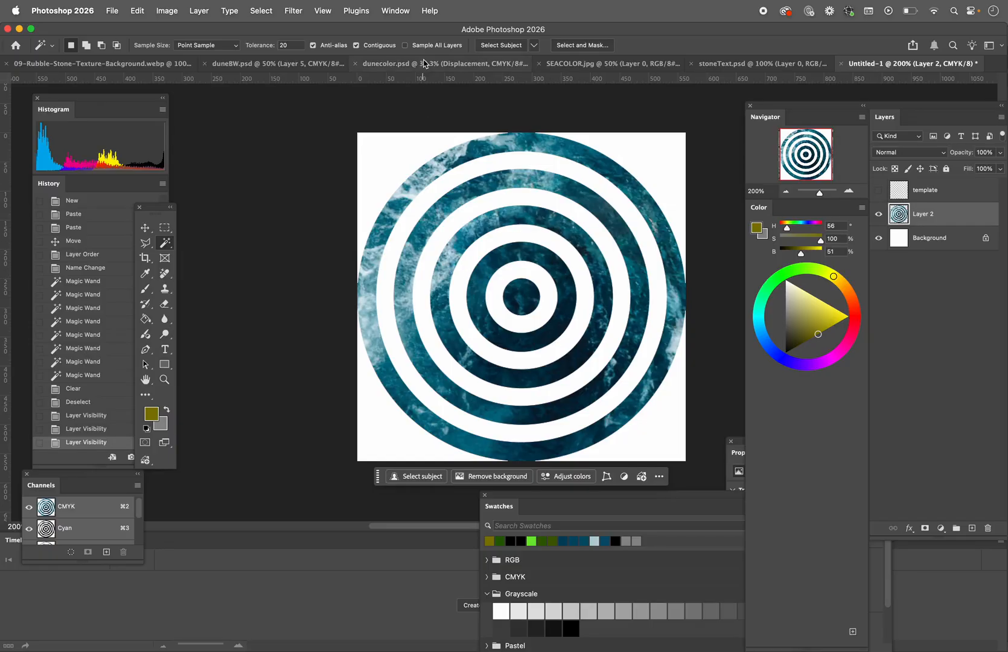
Step: Switch to dunecolor.psd and select its entire canvas
left_click(424, 64)
key("super+a")
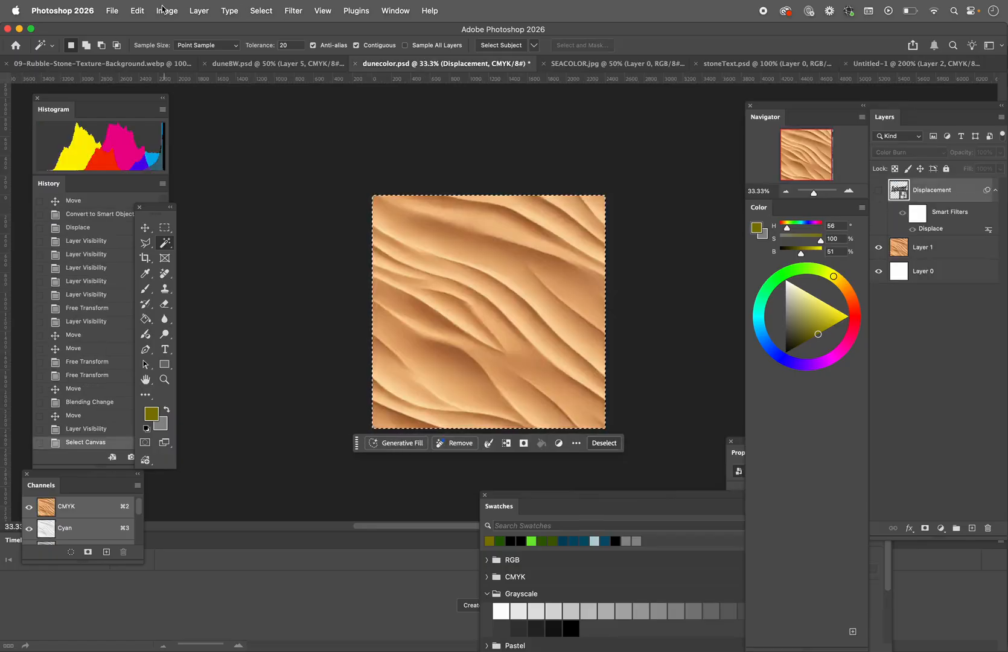
left_click(261, 11)
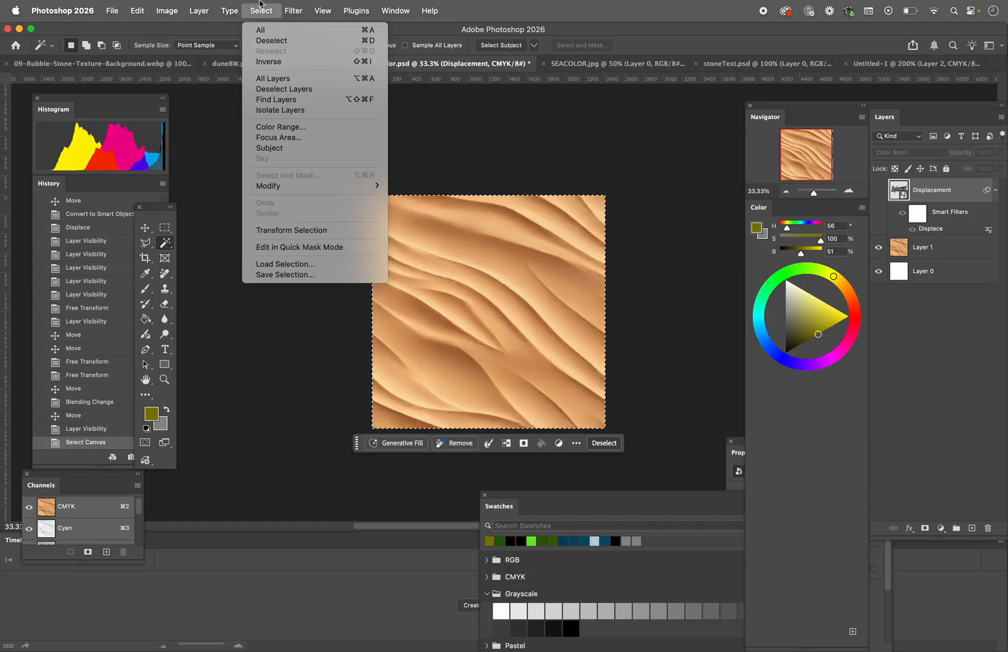
Step: Try to copy the artwork from dunecolor.psd into the concentric circles document, and undo the paste
mouse_move(141, 8)
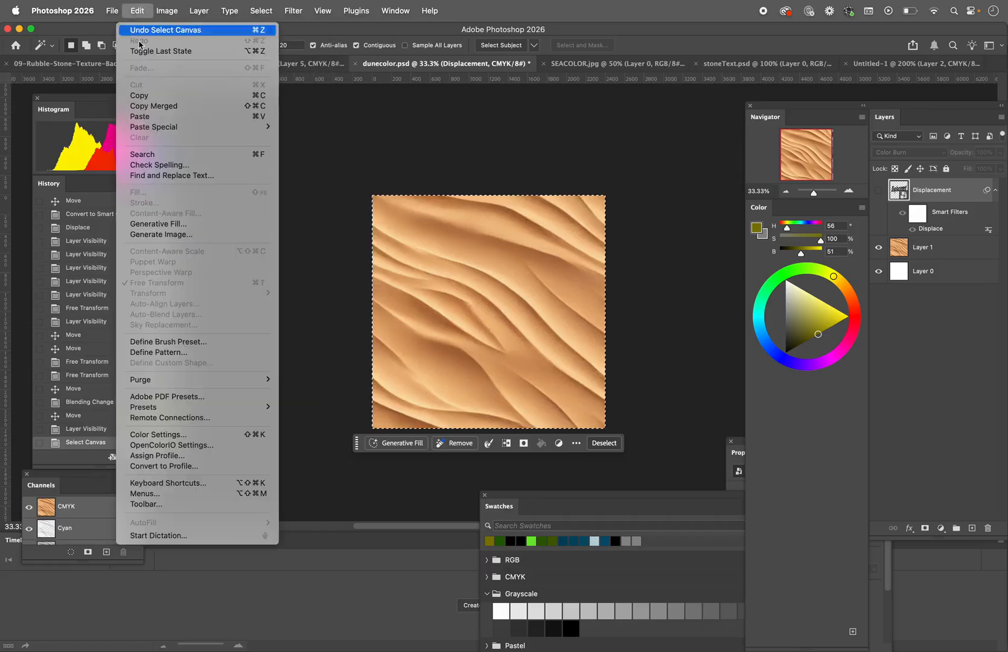
left_click(154, 105)
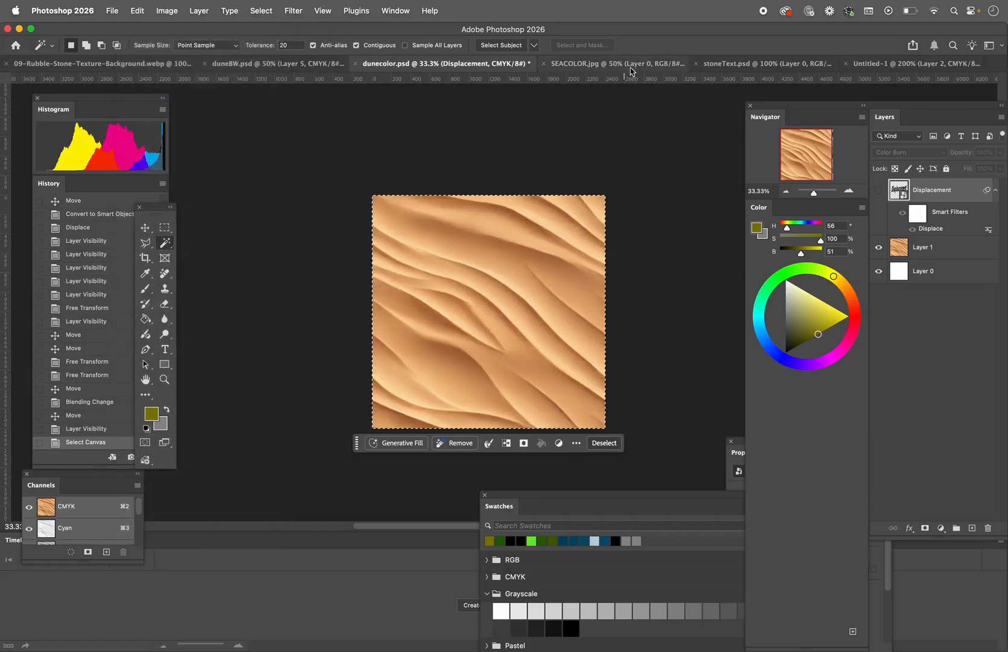
left_click(860, 65)
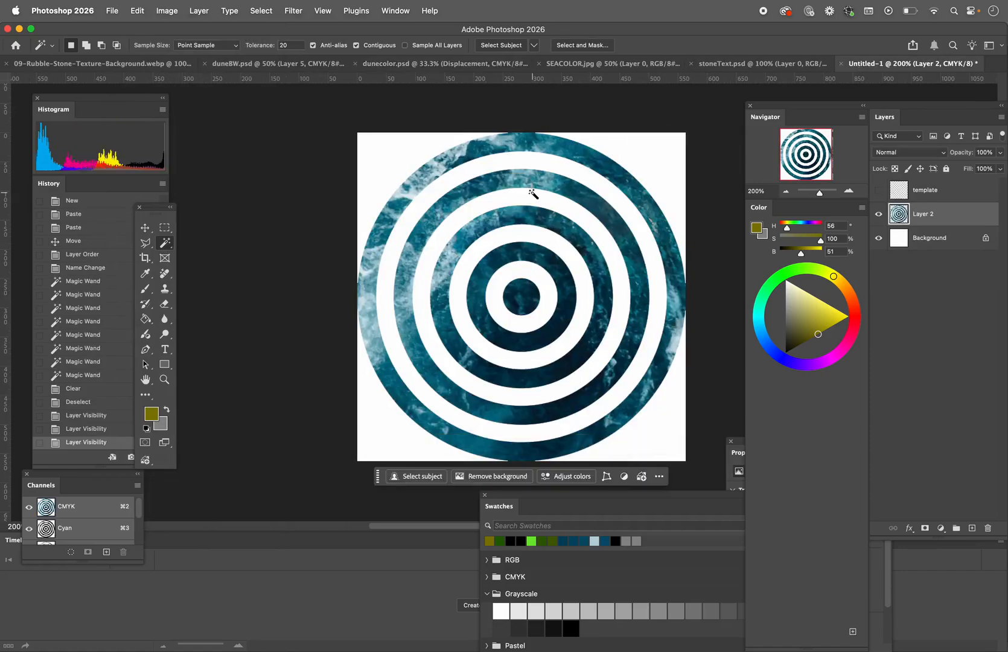
left_click(137, 10)
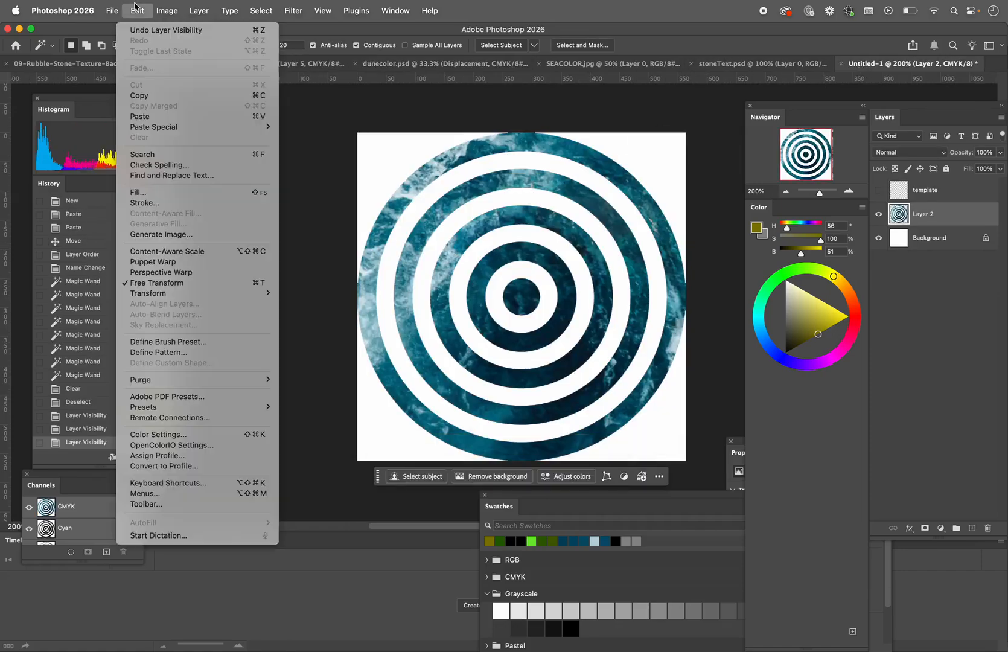
left_click(140, 116)
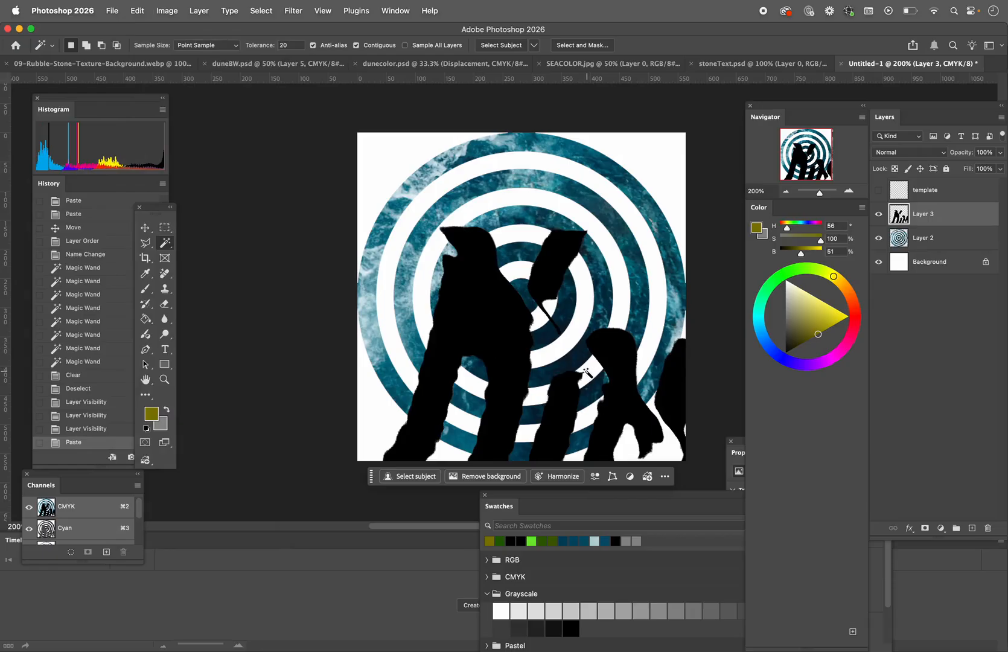
key("super+z")
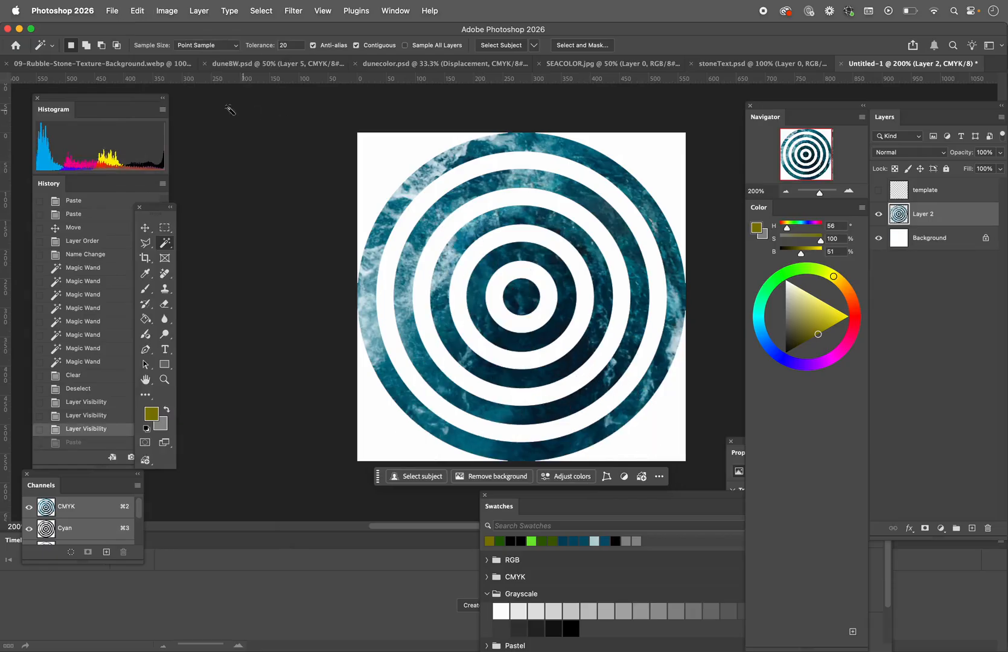
Step: Copy the sand dune photo on Layer 1 of dunecolor.psd and paste it into the concentric circles document
left_click(228, 67)
left_click(164, 65)
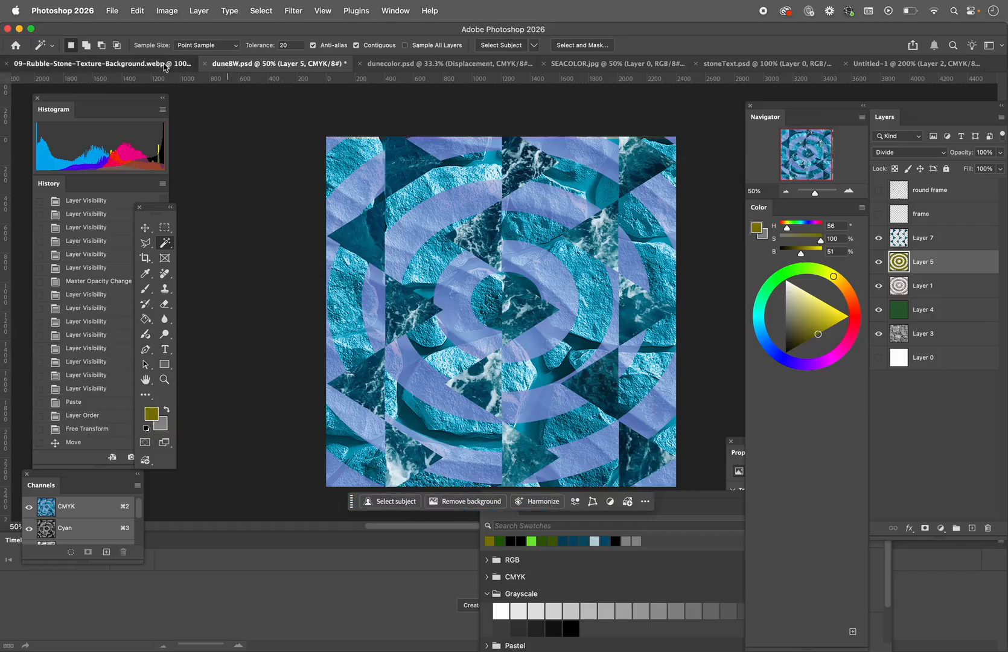
left_click(446, 63)
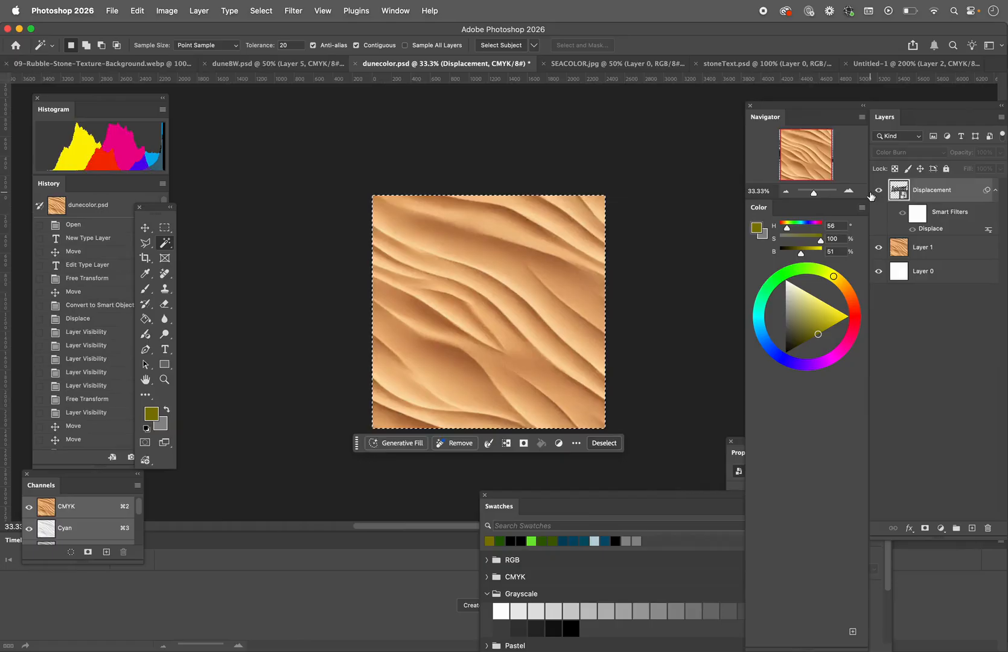
left_click(875, 191)
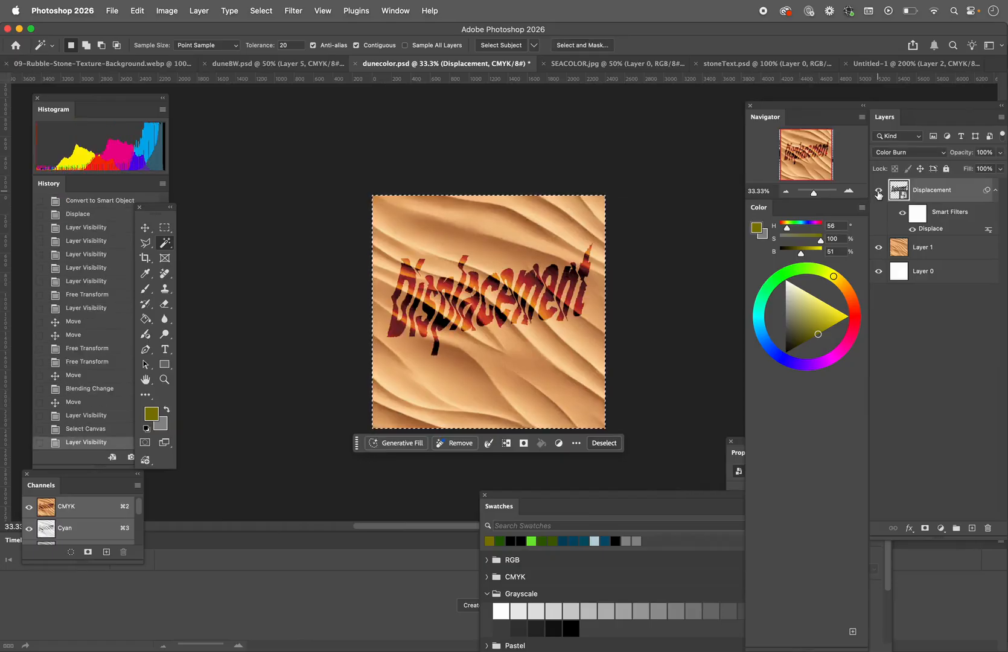
left_click(927, 246)
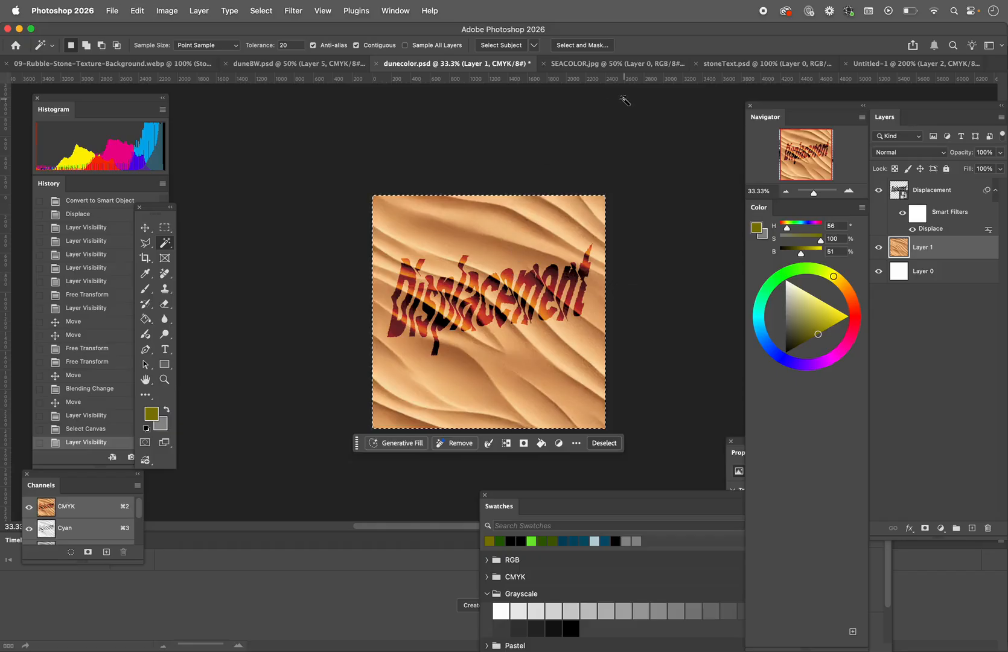
left_click(878, 65)
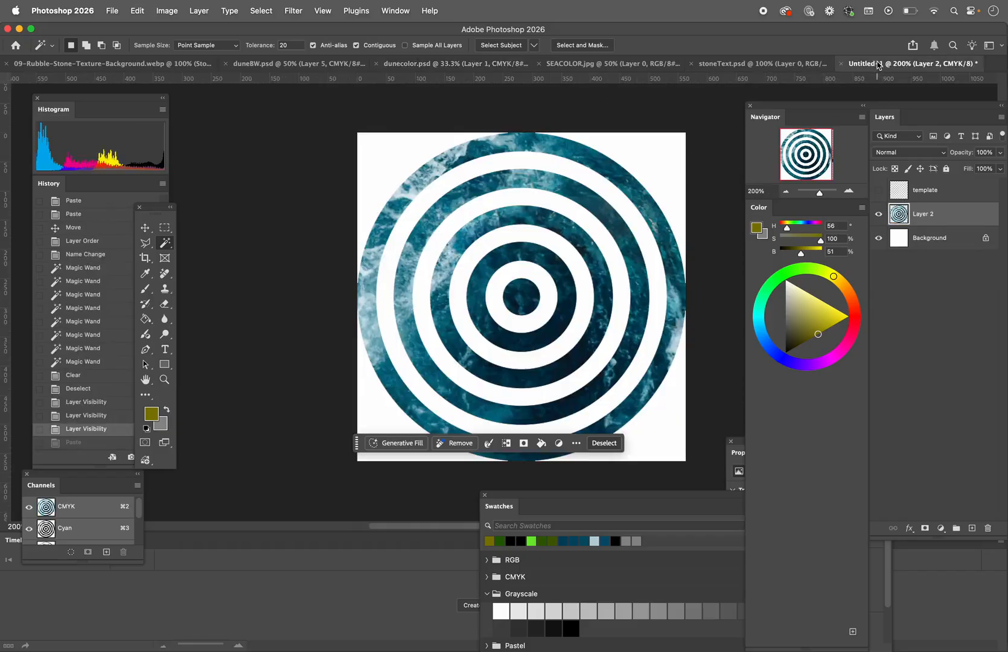
key("super+v")
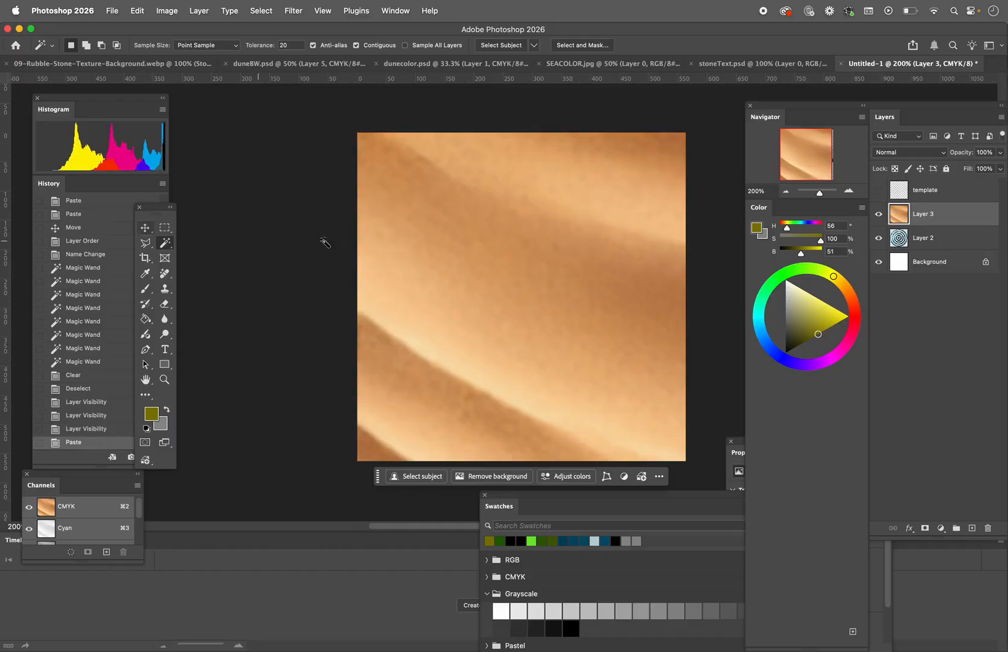
Step: Scale the dune photo proportionally to about 69% and reposition it so the ripples cover the whole canvas
key("v")
left_click_drag(417, 244, 390, 300)
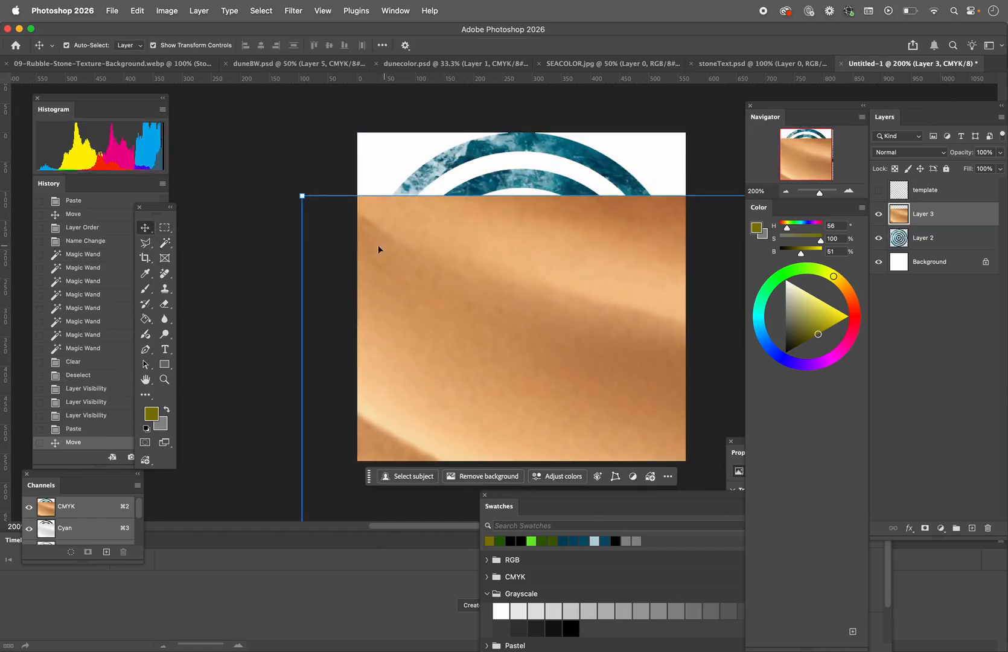
left_click_drag(302, 196, 496, 325)
left_click_drag(564, 387, 417, 144)
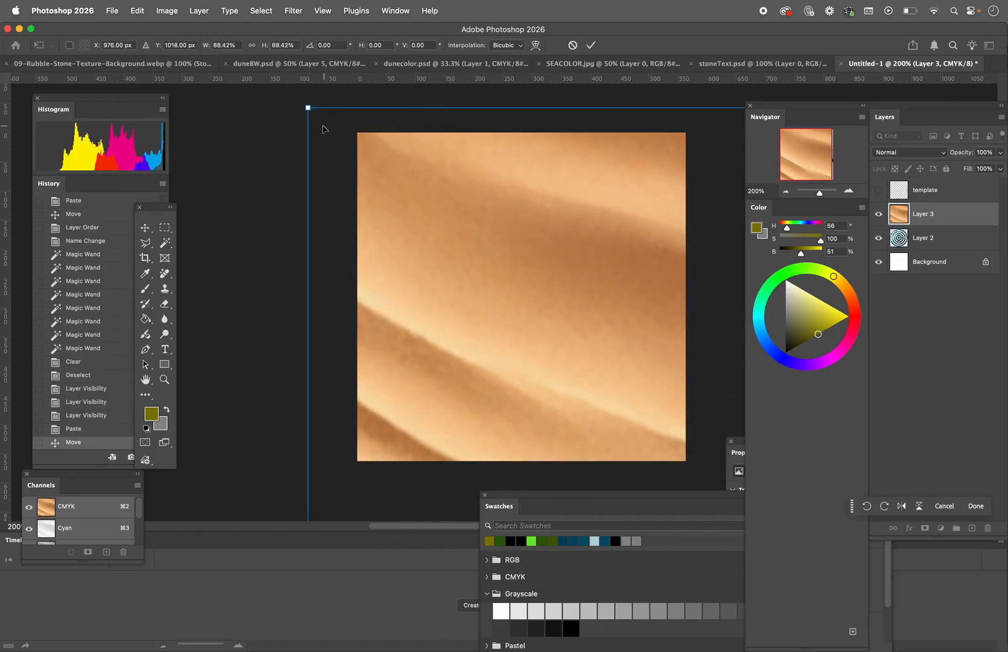
left_click_drag(308, 106, 623, 324)
left_click_drag(633, 412, 290, 112)
left_click_drag(450, 329, 447, 216)
left_click_drag(516, 294, 514, 221)
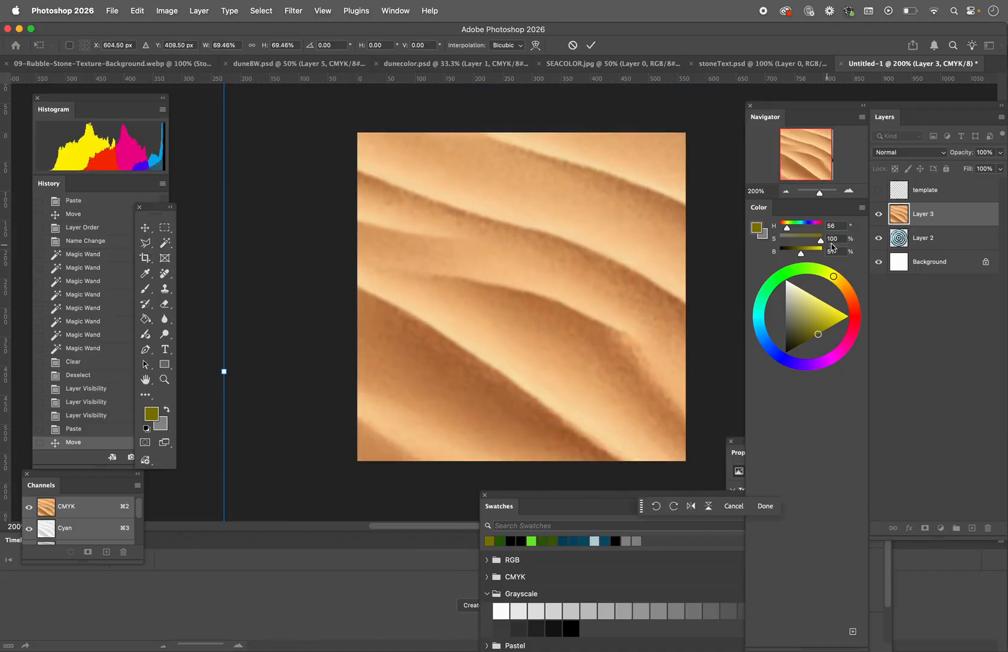
Step: Show the template layer and move the ocean rings layer above the dune layer
left_click(879, 190)
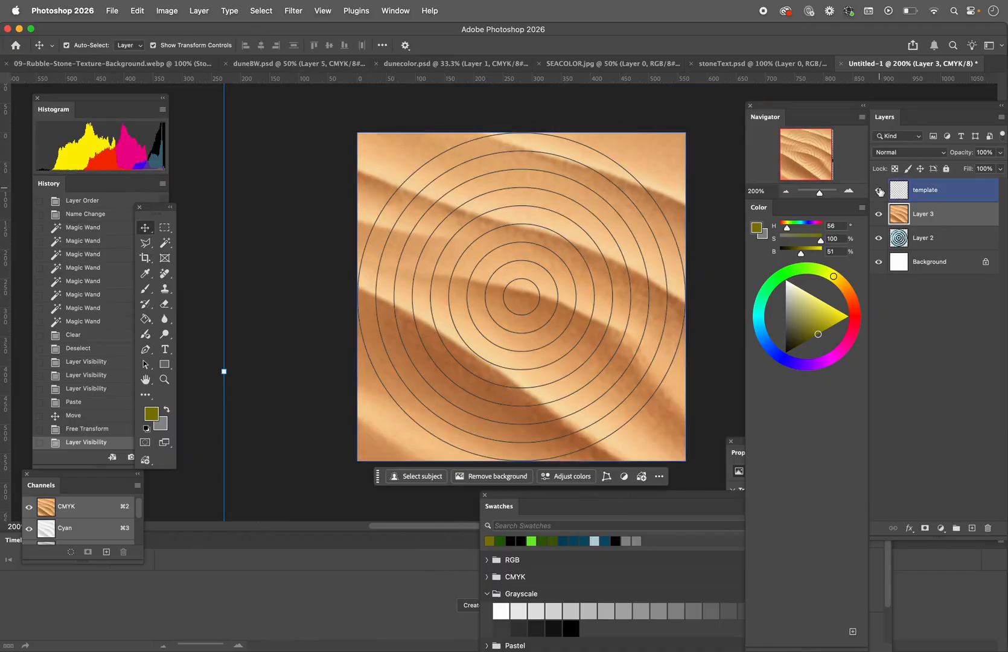
left_click(922, 241)
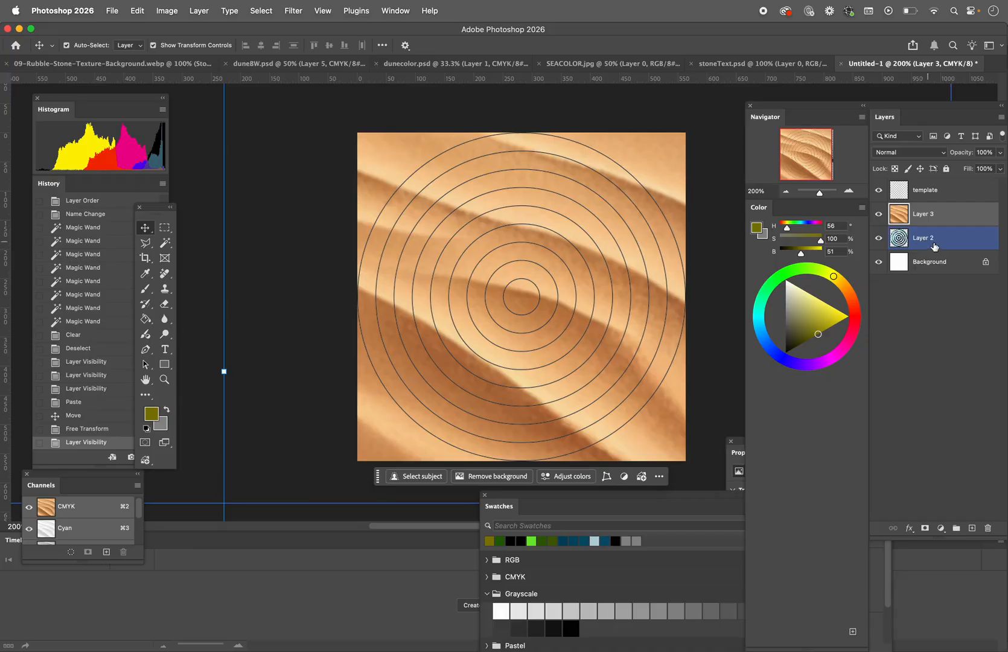
left_click(944, 246)
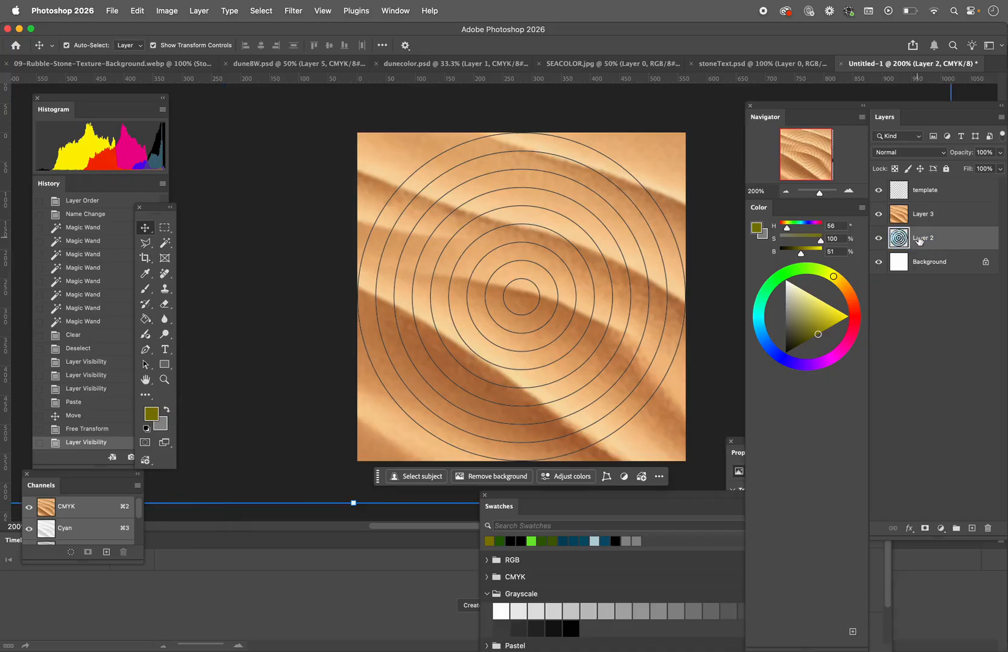
left_click_drag(934, 240, 942, 205)
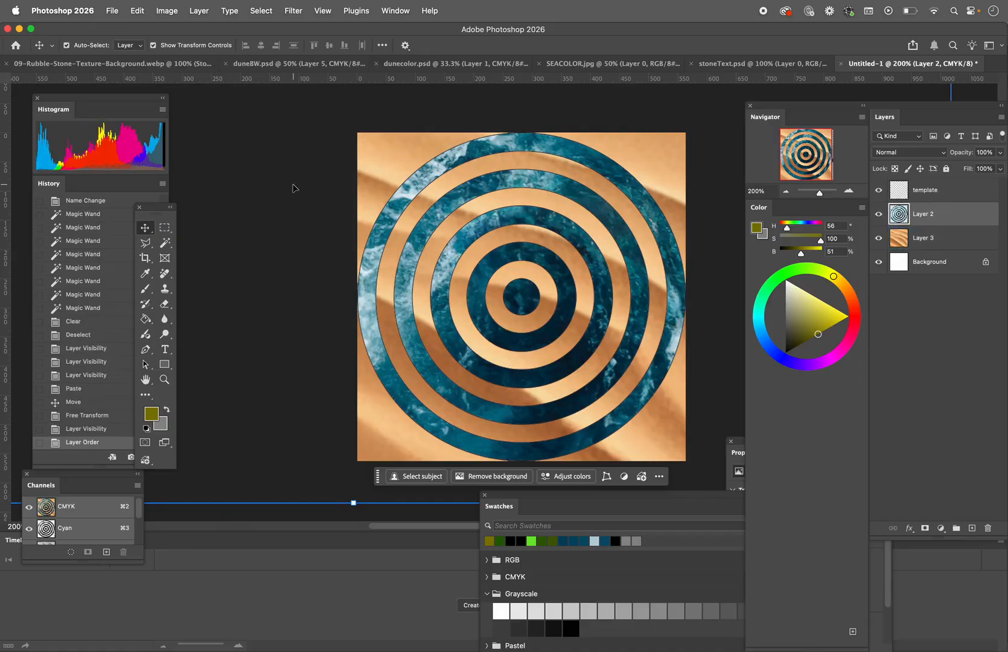
Step: Hide the template layer and switch to the triangle grid document Untitled-1 in Illustrator
left_click(878, 191)
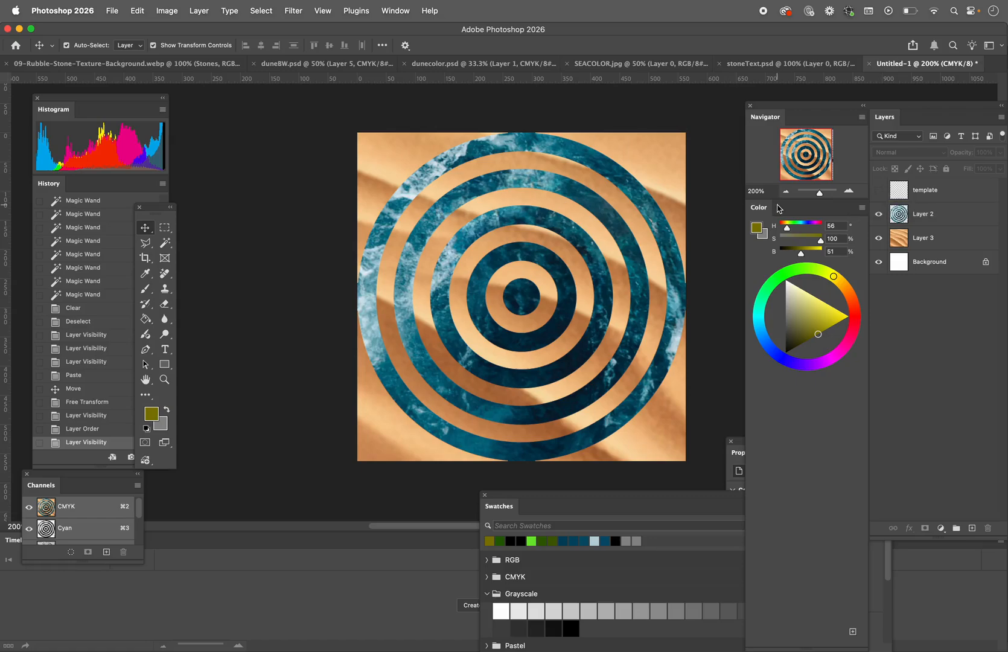
key("super+Tab")
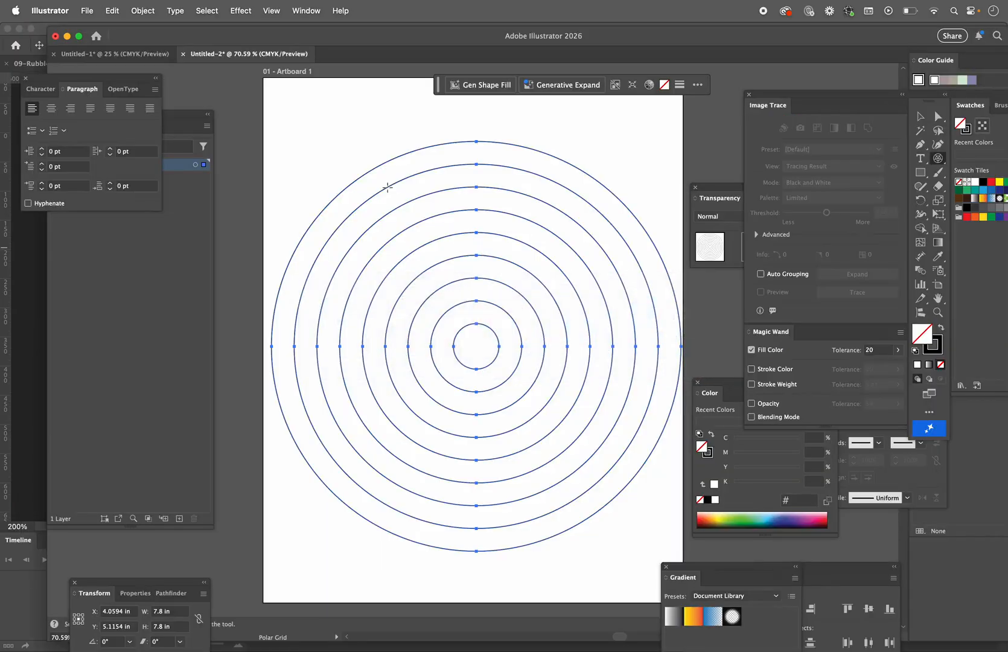
left_click(133, 59)
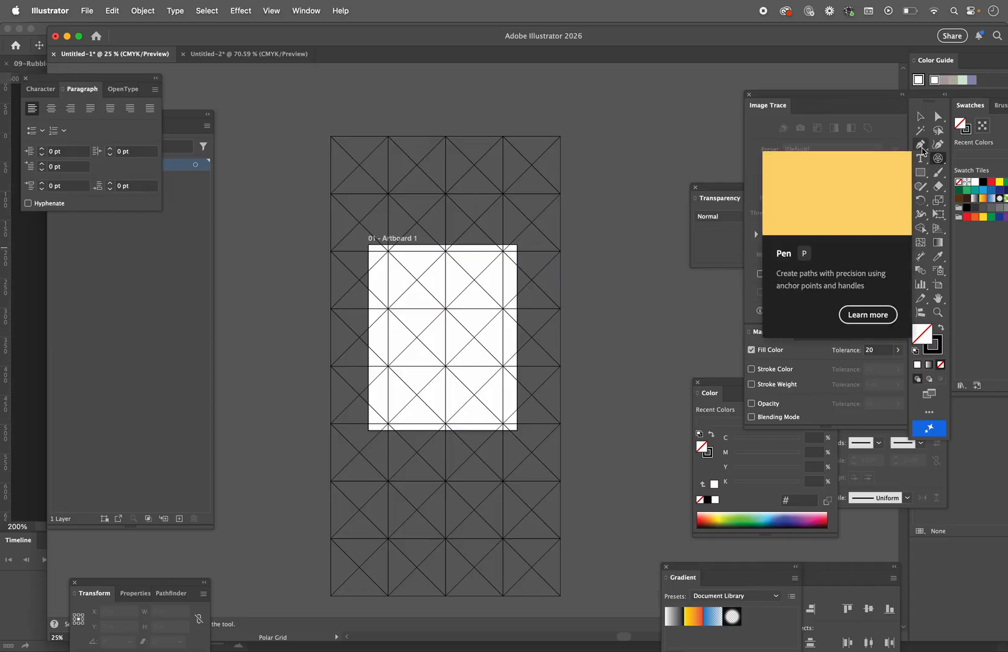
Step: Draw a square about 3.64 in wide beside the grid and delete its upper-right anchor point to form a right triangle
left_click(920, 173)
left_click_drag(592, 278, 659, 340)
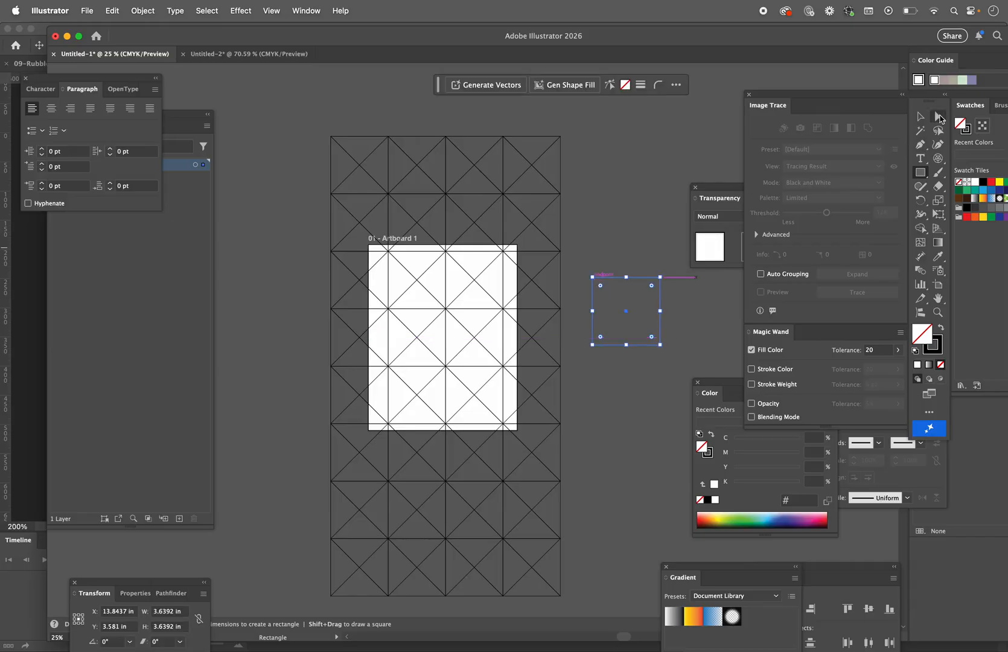
left_click(920, 144)
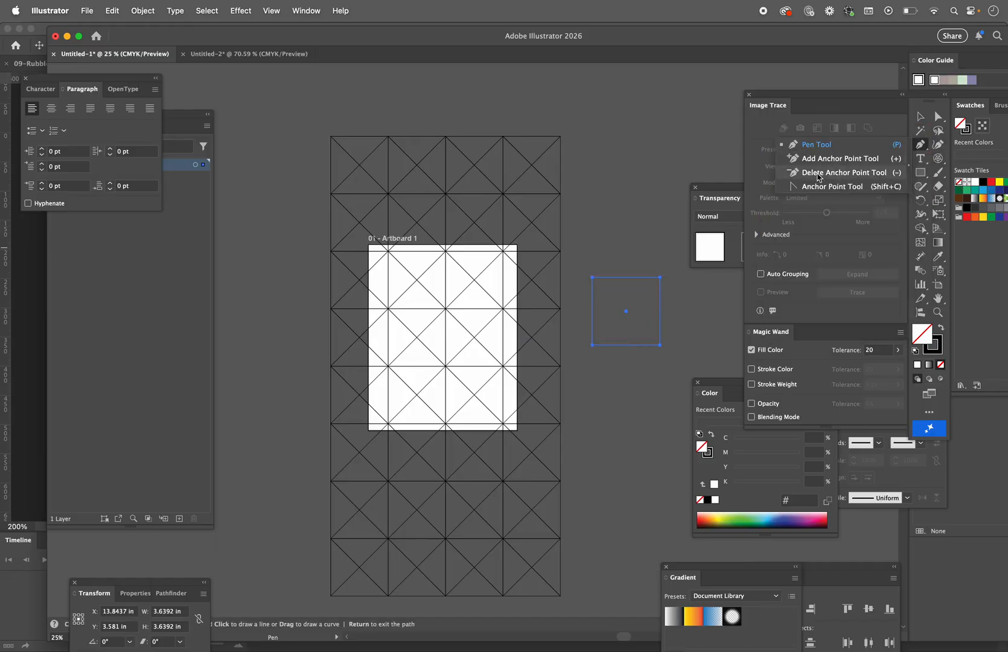
left_click(845, 172)
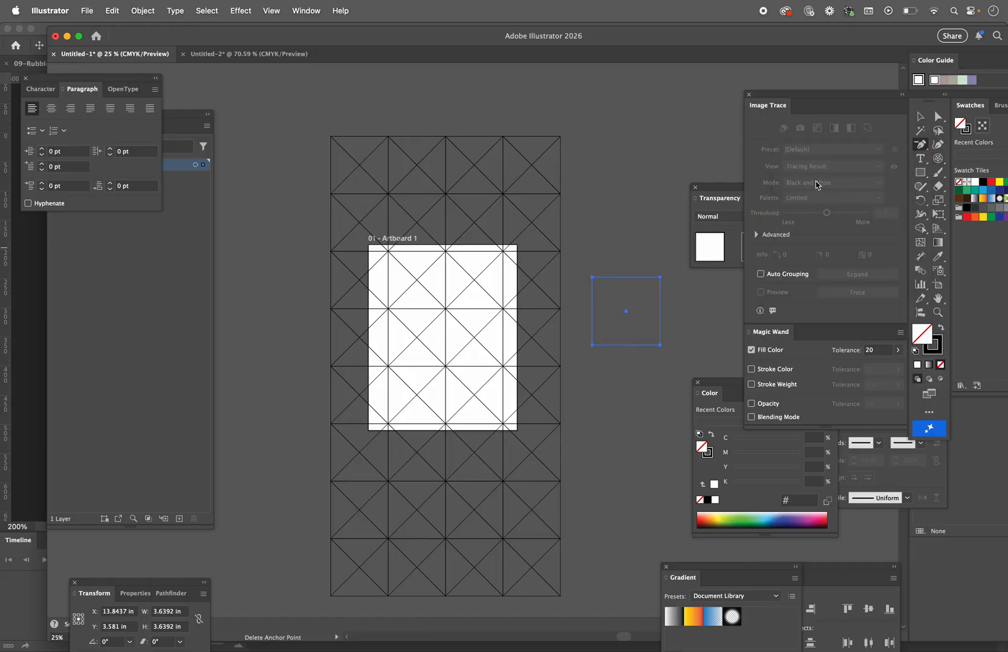
left_click(660, 277)
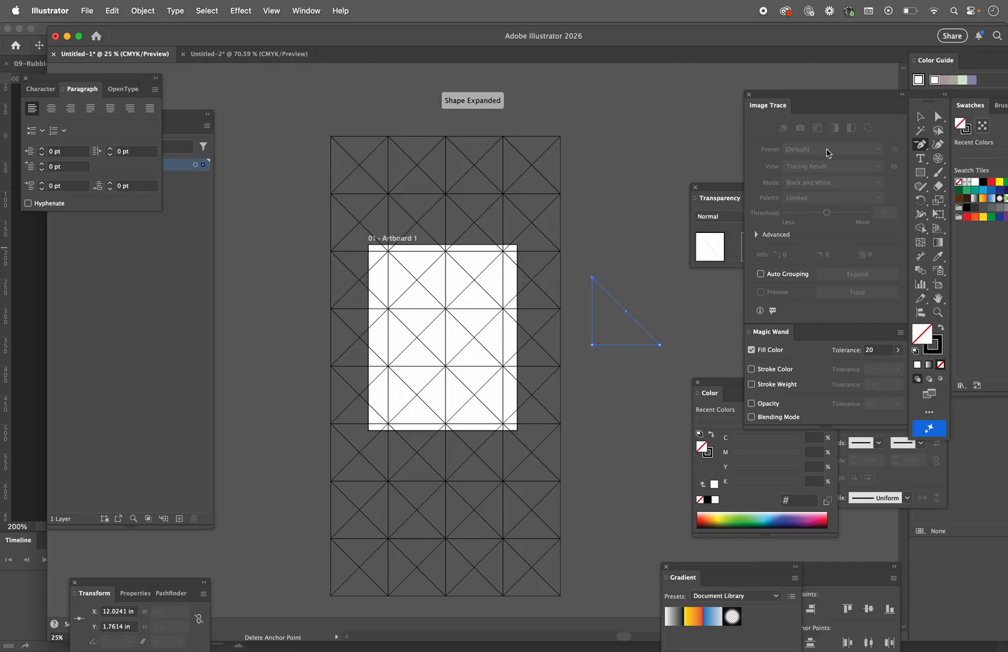
key("v")
left_click(599, 259)
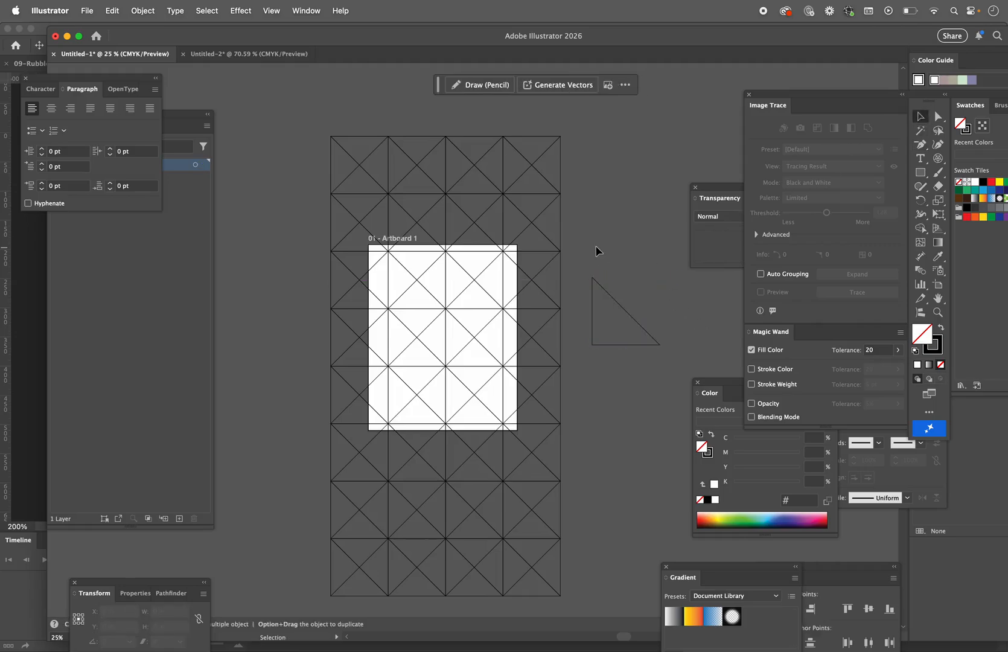
Step: Select the right triangle beside the grid and create a copy of it rotated by 90°
left_click_drag(612, 368, 633, 375)
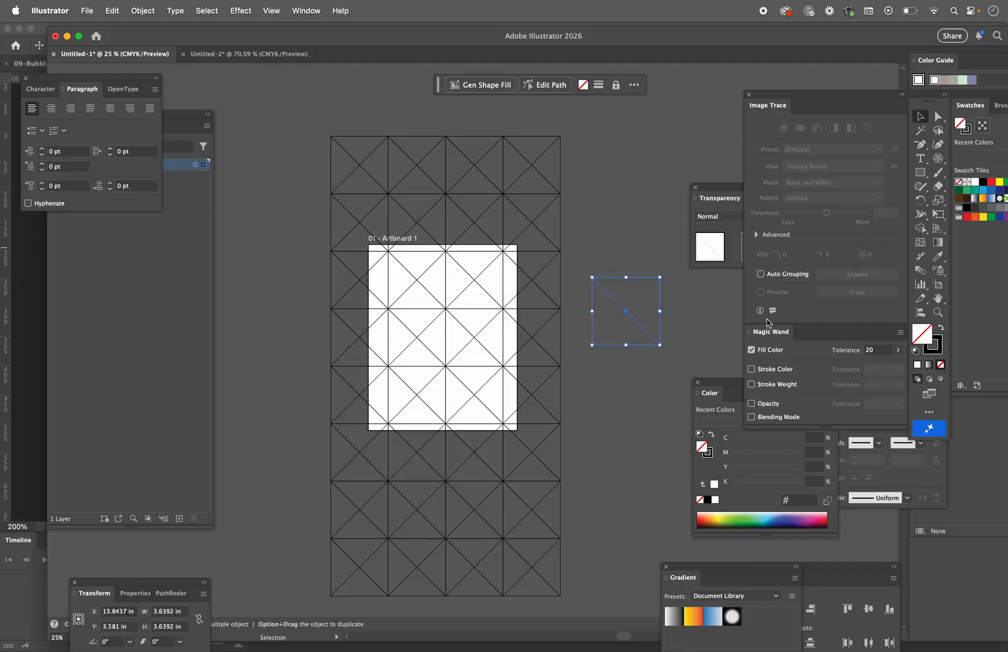
left_click(921, 203)
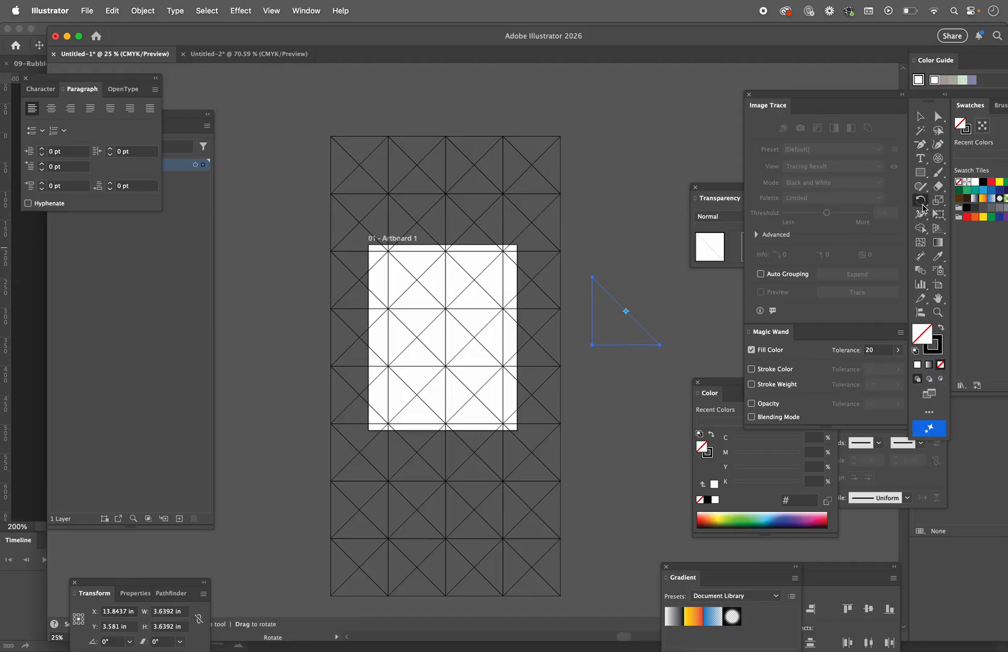
double_click(921, 204)
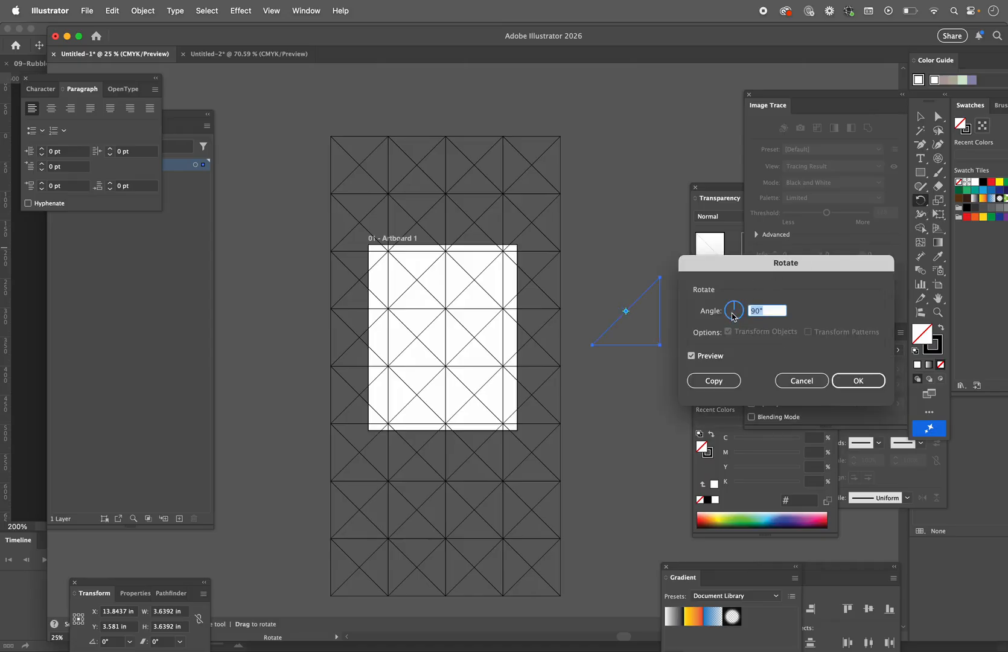
left_click(698, 382)
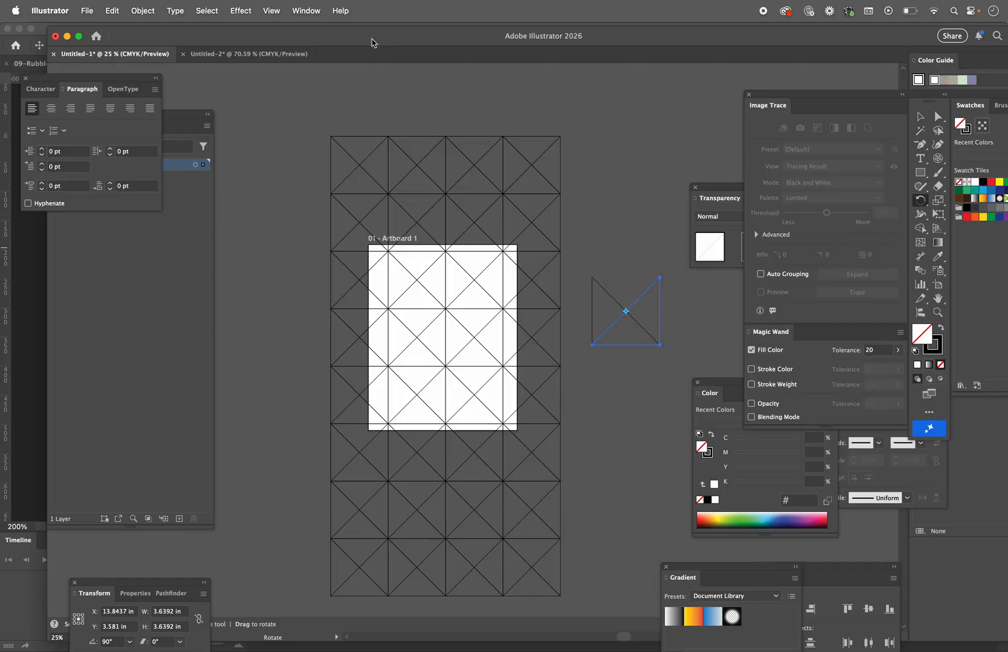
Step: Repeat the rotated copy with Transform Again to complete a square crossed by both diagonals, and deselect it
left_click(243, 10)
mouse_move(269, 12)
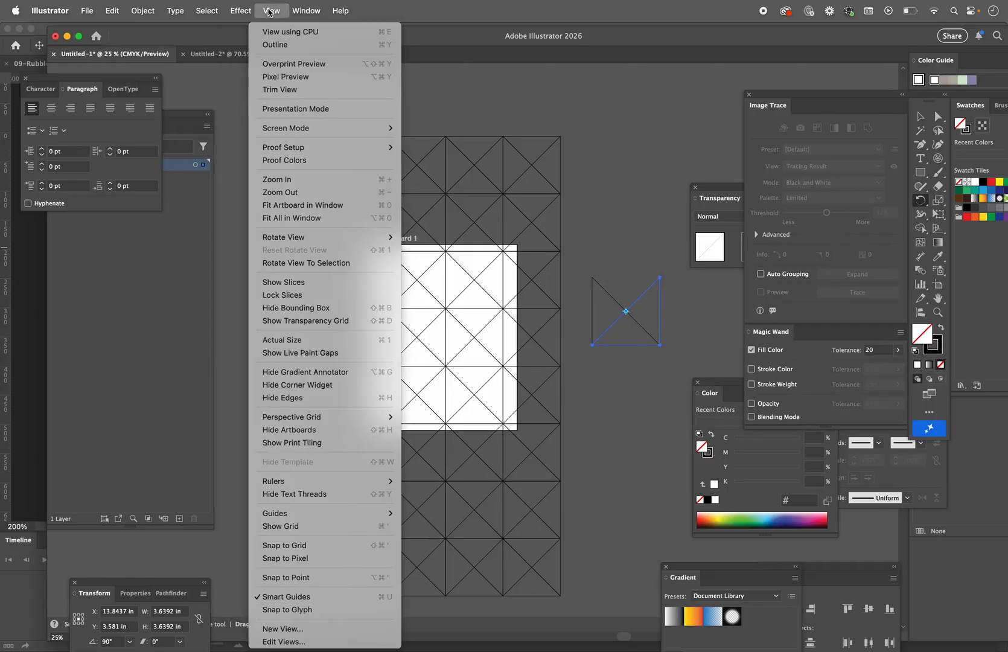
mouse_move(189, 12)
mouse_move(157, 11)
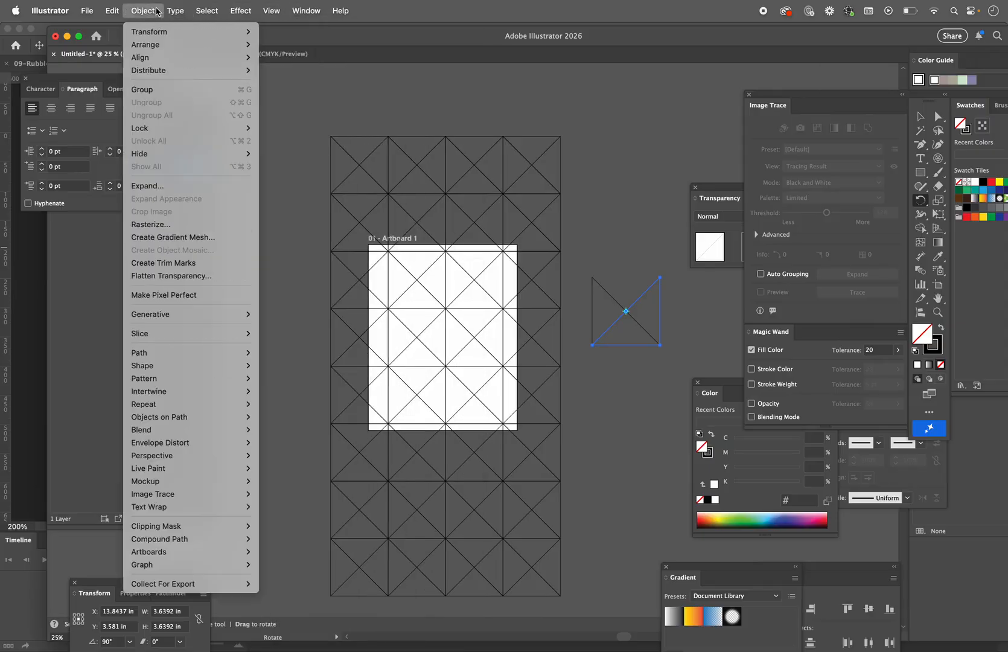
mouse_move(151, 32)
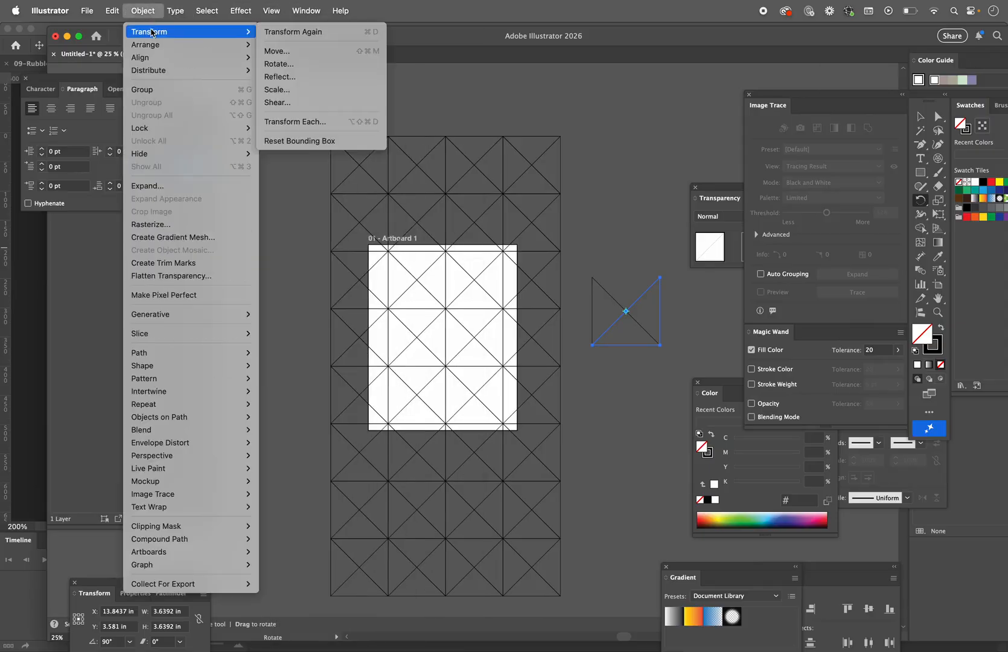
left_click(265, 31)
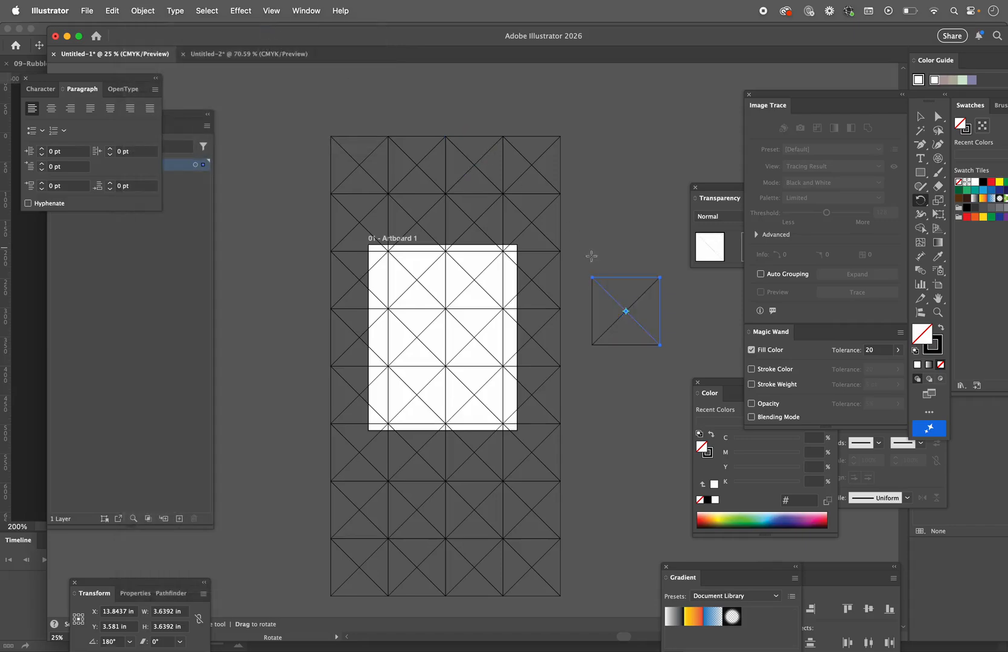
key("v")
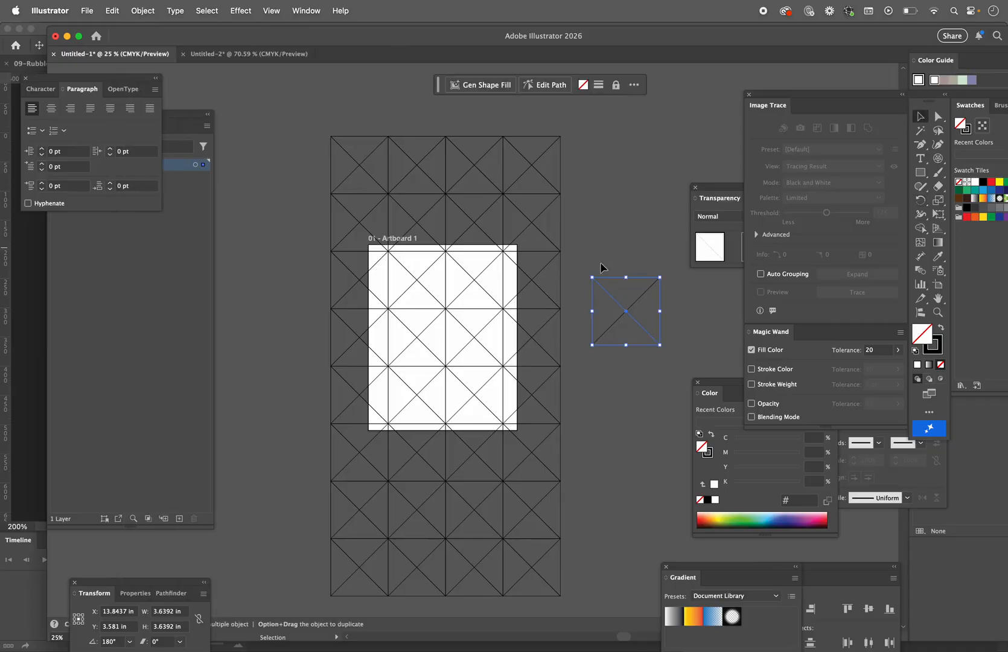
left_click(606, 250)
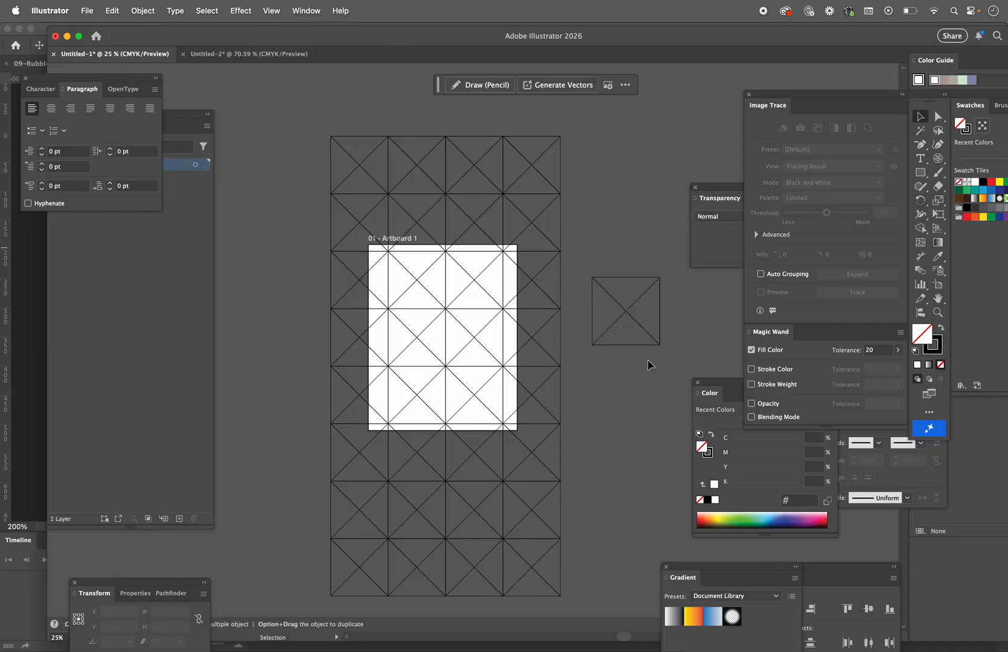
Step: Duplicate the crossed square once below and once above the original, stacking the copies edge to edge
left_click(622, 306)
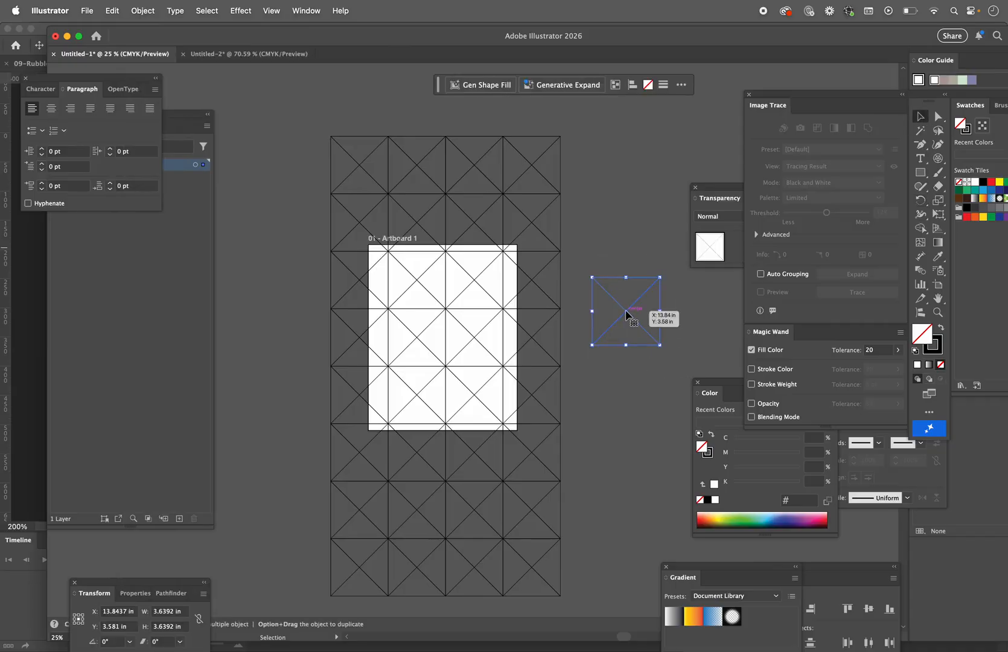
left_click_drag(625, 312, 626, 246)
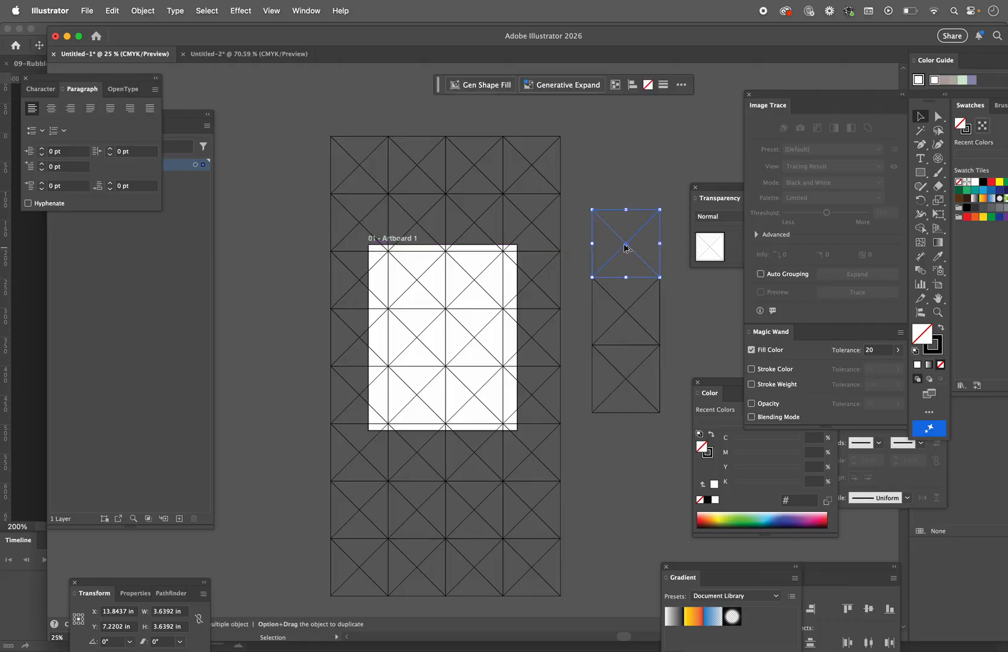
left_click(638, 142)
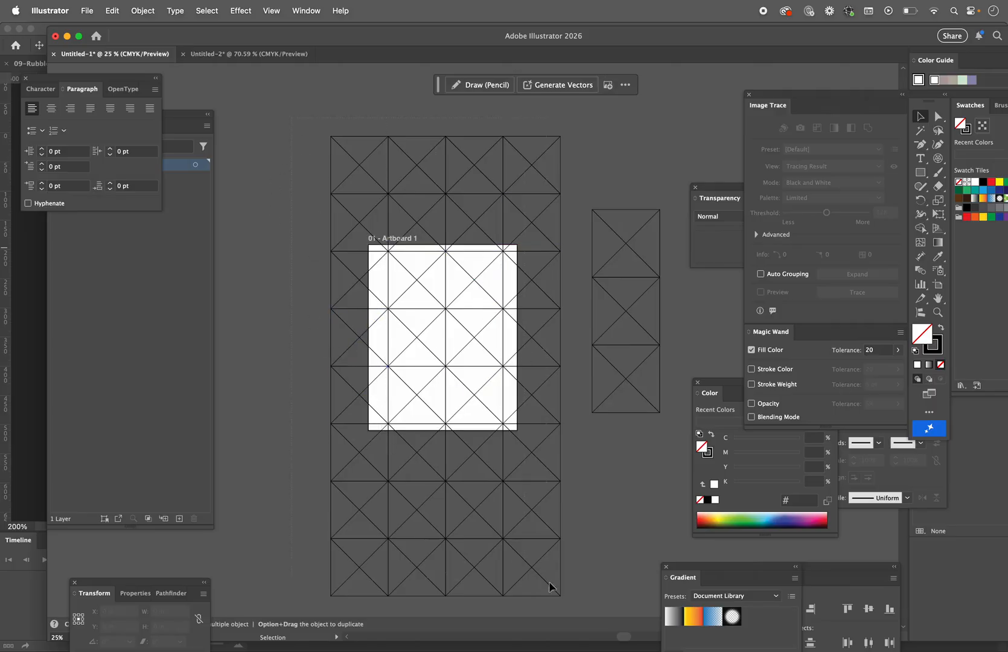
Step: Copy the whole triangle grid and paste it as pixels into the concentric circles document in Photoshop
key("super+a")
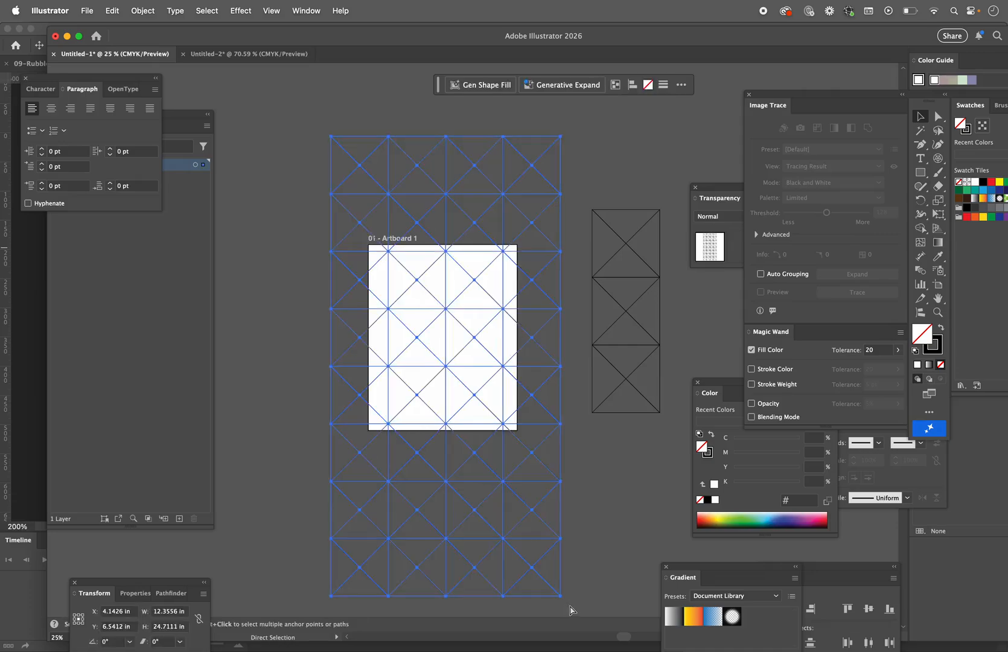
key("super+Tab")
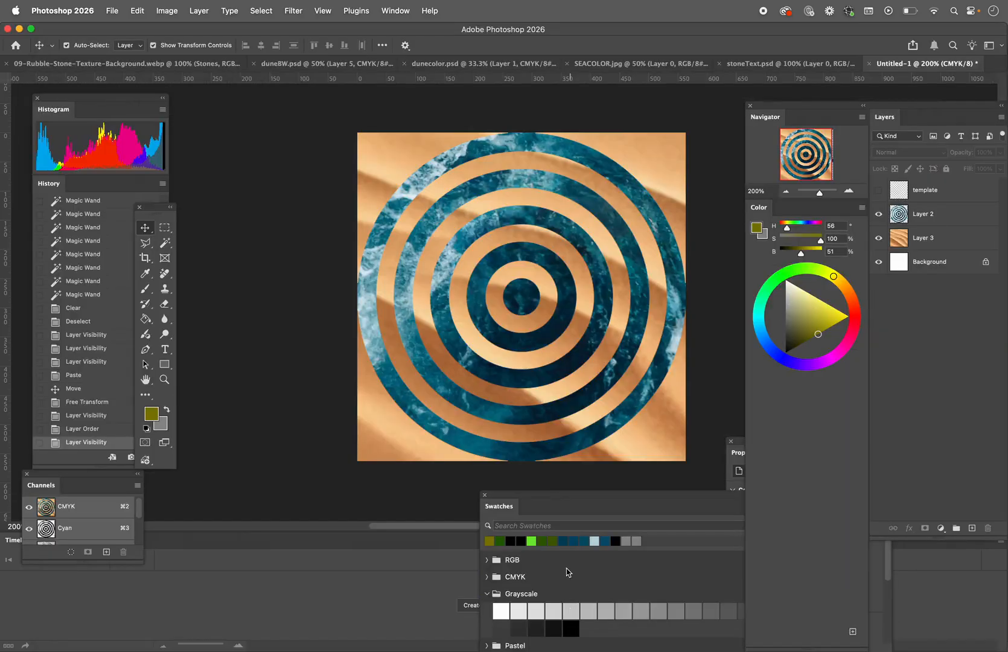
key("super+v")
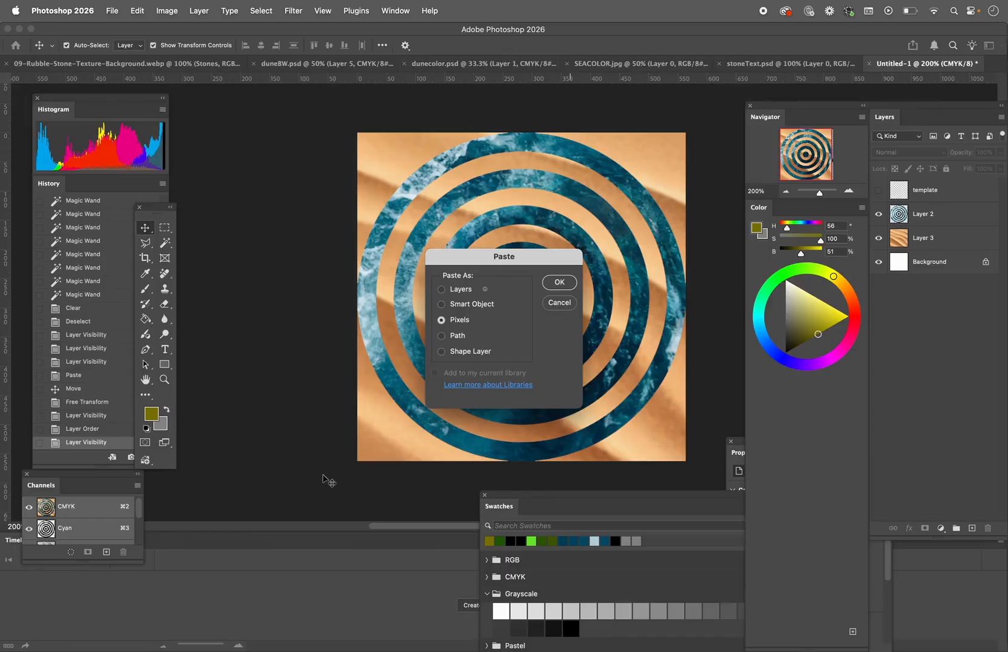
left_click(555, 280)
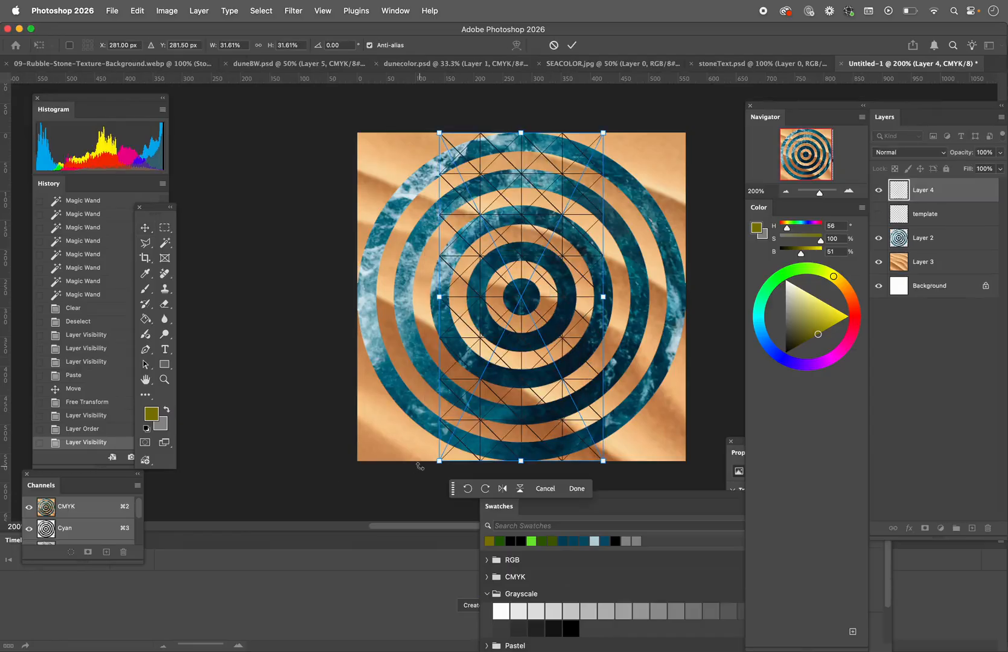
Step: Stretch the pasted triangle grid to about 75.34% width and 36.43% height so it covers the whole canvas
left_click_drag(434, 463, 321, 468)
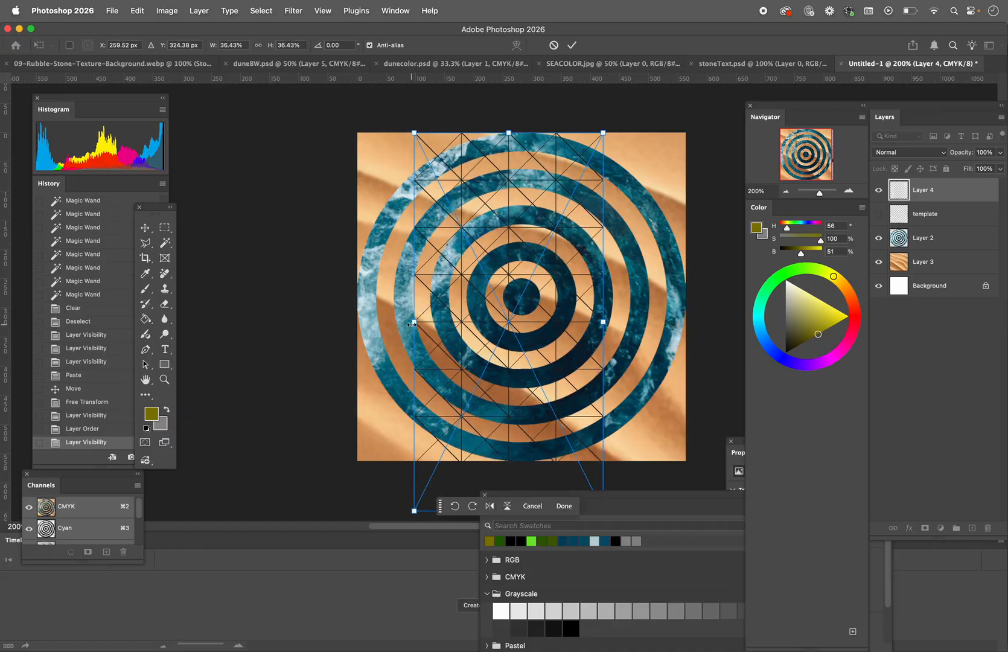
left_click_drag(412, 322, 321, 321)
left_click_drag(603, 322, 712, 322)
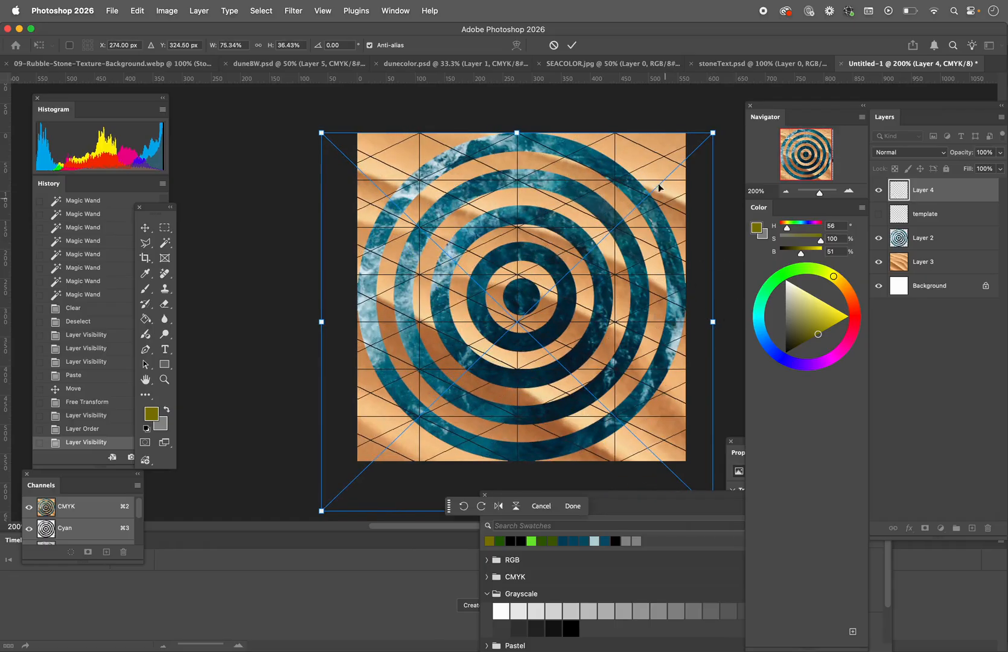
left_click(571, 48)
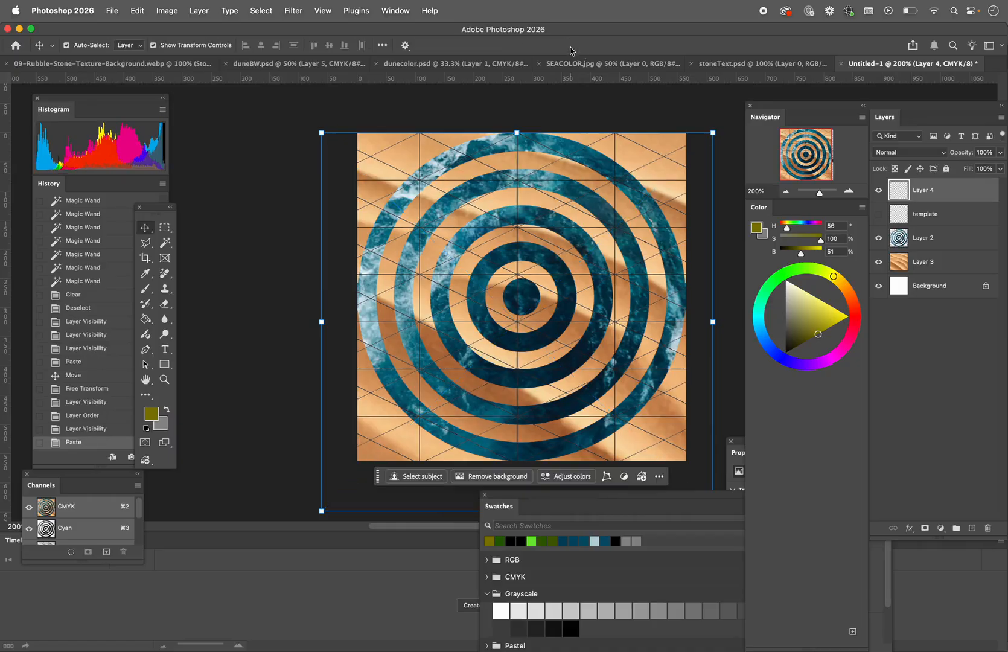
Step: Hide Layer 2 and Layer 3, and select the seven triangles along the first vertical grid line with the Magic Wand
left_click(878, 241)
left_click(878, 262)
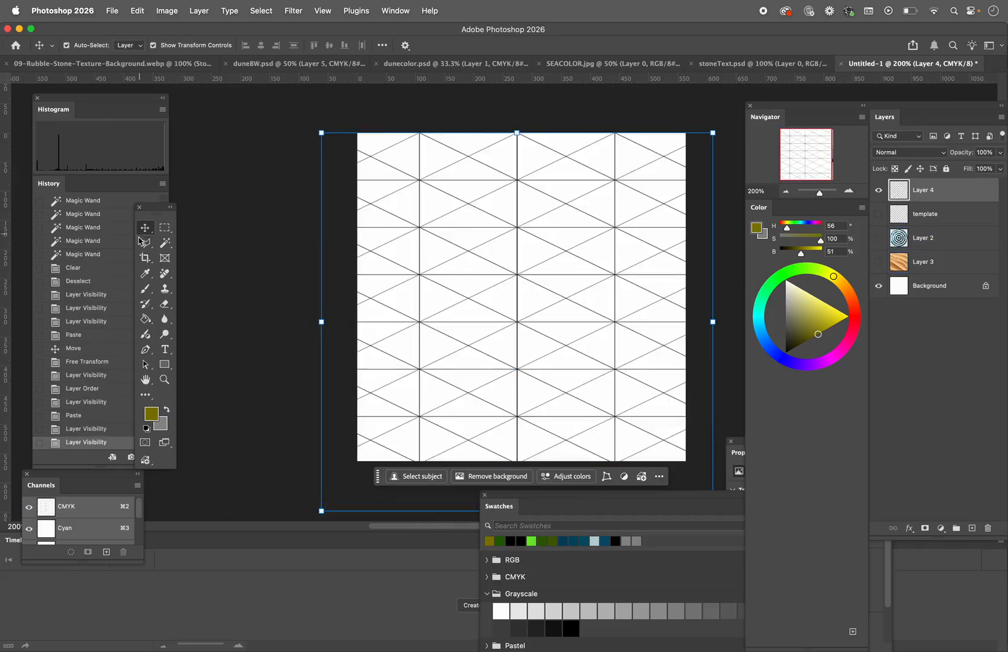
left_click(166, 245)
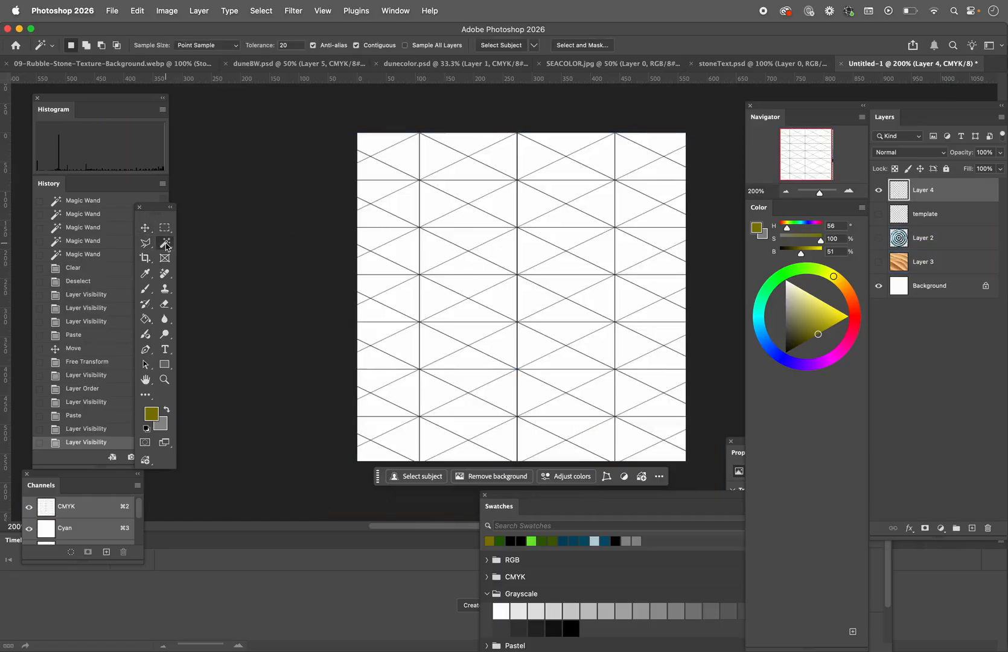
left_click(398, 157)
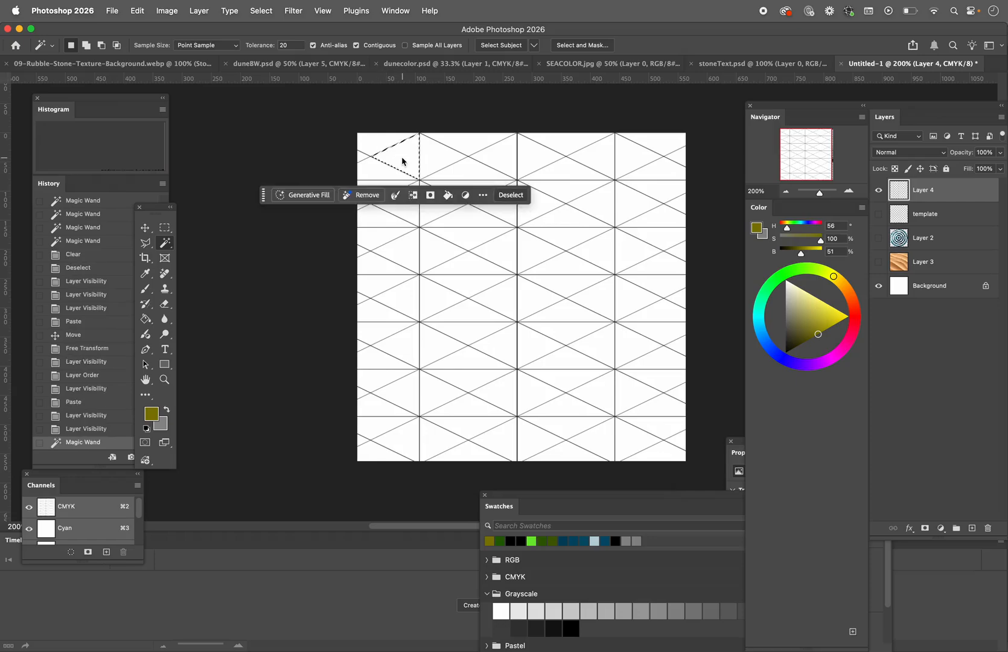
left_click(410, 214, "shift")
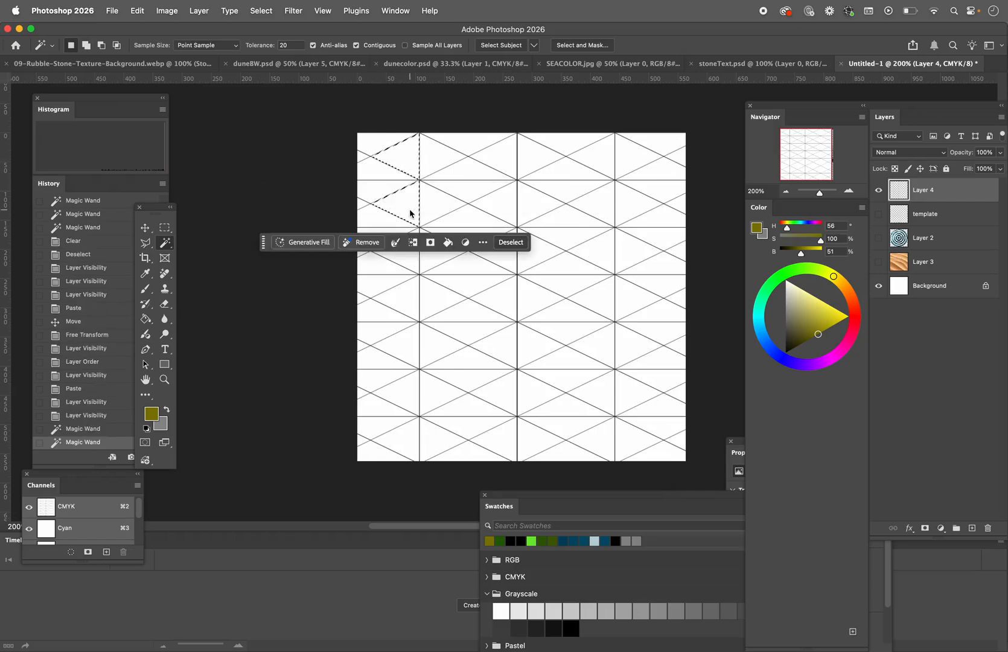
left_click(409, 261, "shift")
left_click(410, 312, "shift")
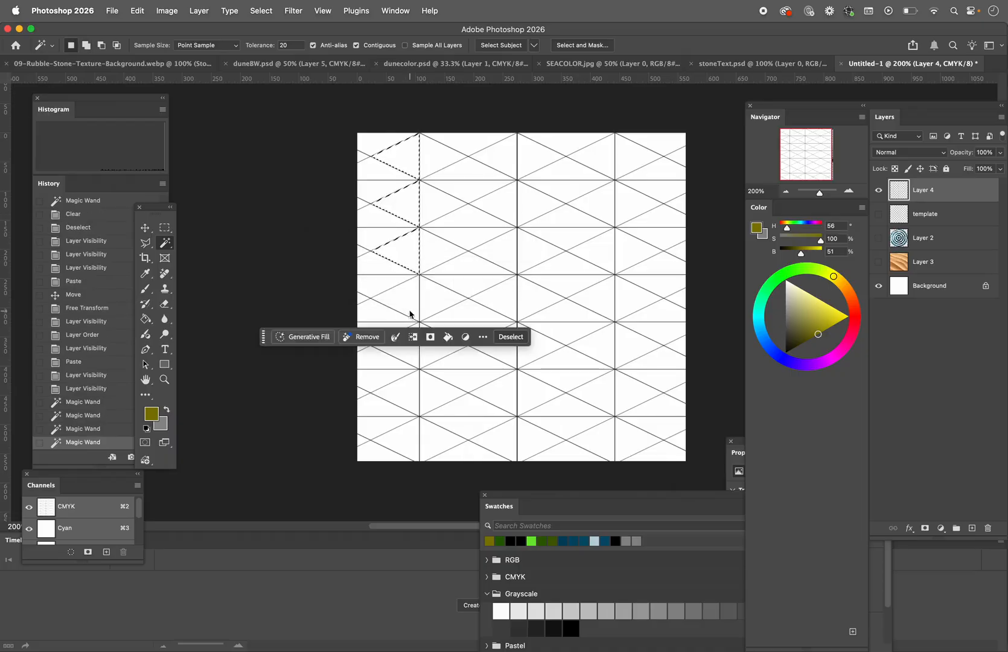
left_click(411, 361, "shift")
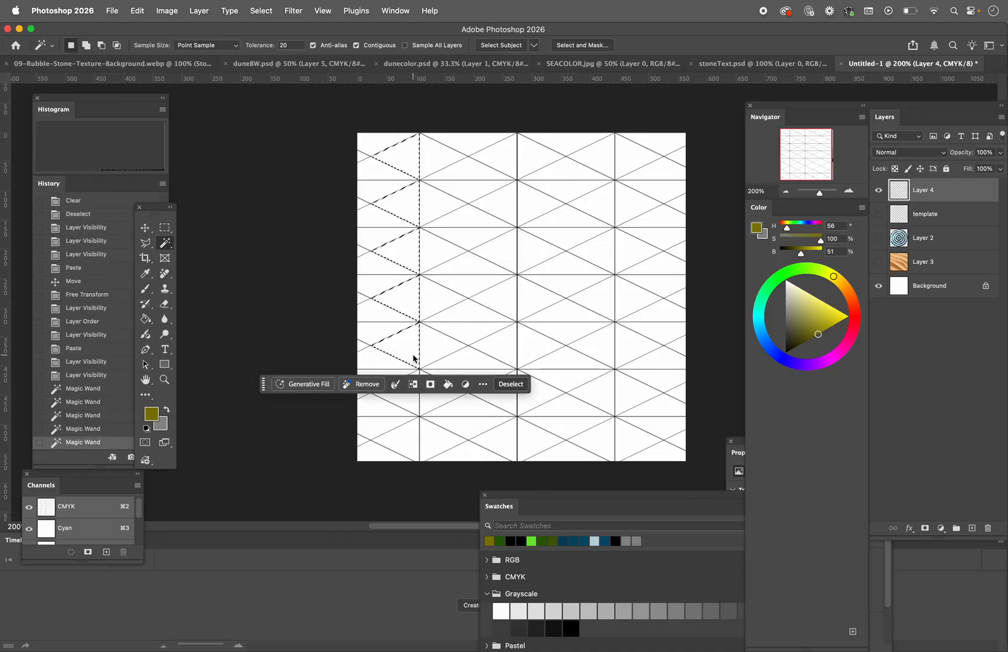
left_click(411, 403, "shift")
left_click(412, 445, "shift")
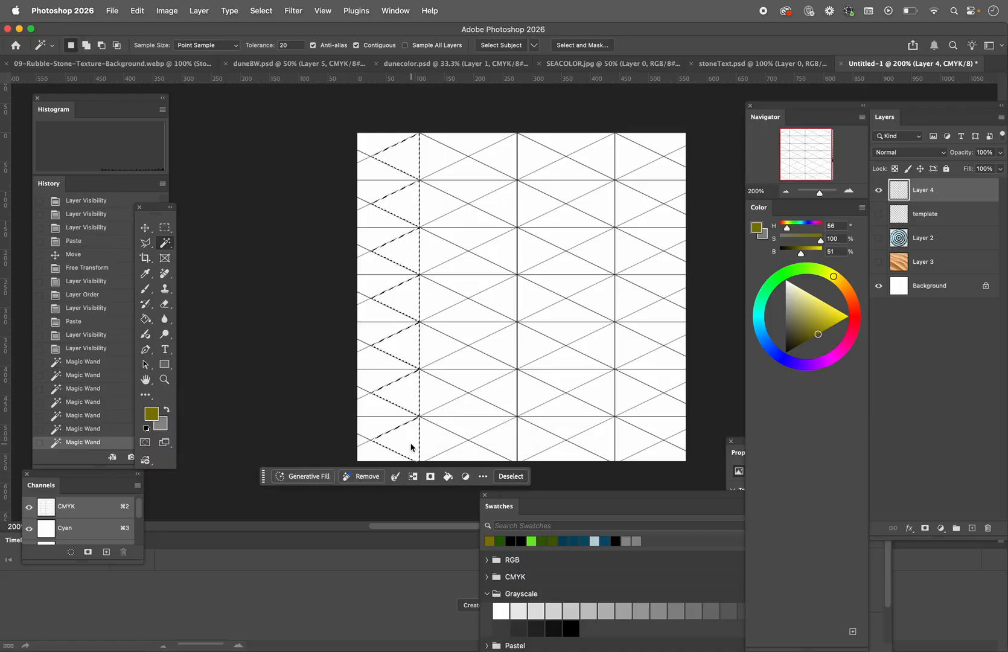
Step: Add the seven matching triangles along the second vertical grid line to the selection
left_click(502, 396, "shift")
left_click(502, 358, "shift")
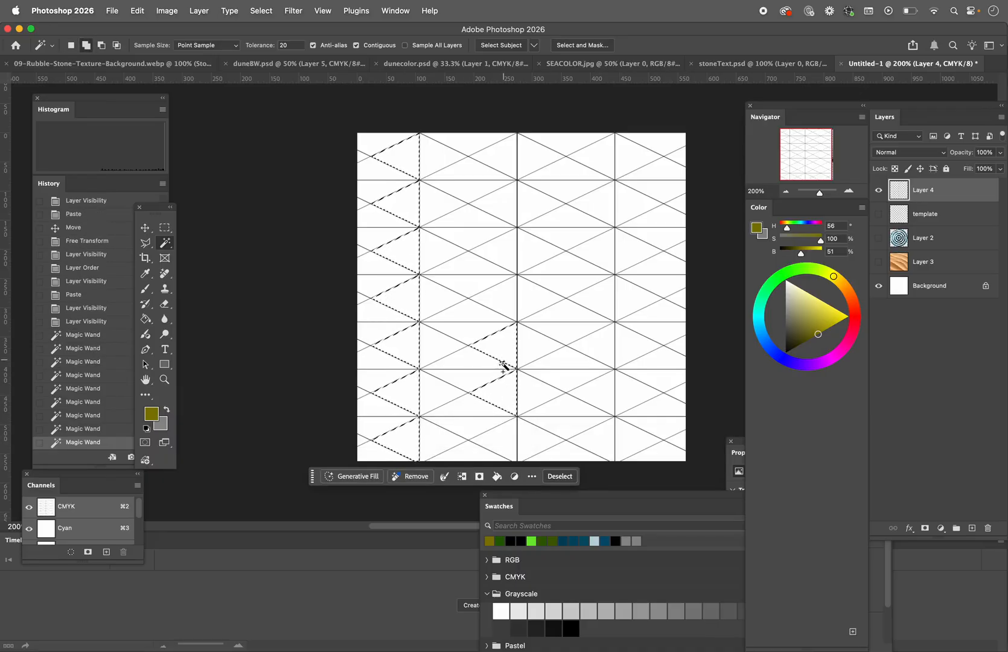
left_click(505, 439, "shift")
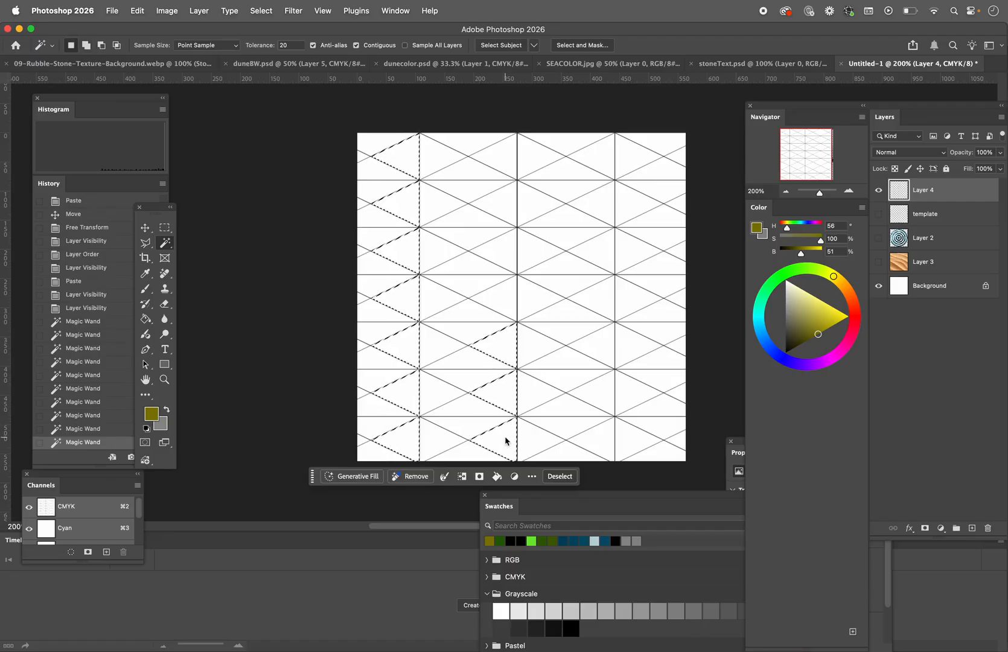
left_click(508, 300, "shift")
left_click(503, 256, "shift")
left_click(504, 214, "shift")
left_click(500, 157, "shift")
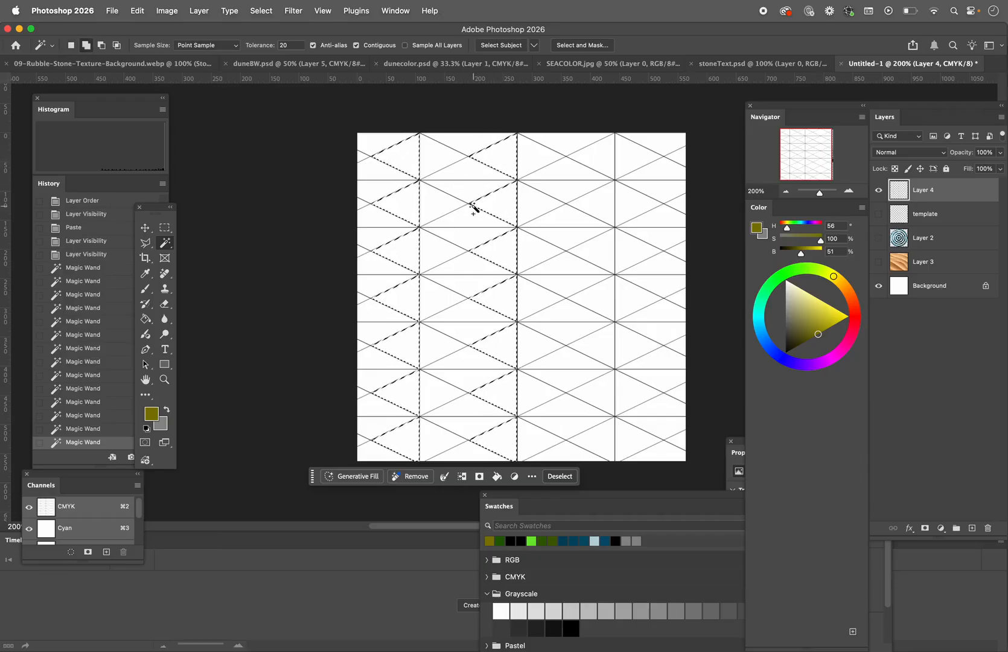
Step: Hide the triangle grid layer, copy the whole stone texture from stoneText.psd and return to the Untitled-1 document
left_click(878, 192)
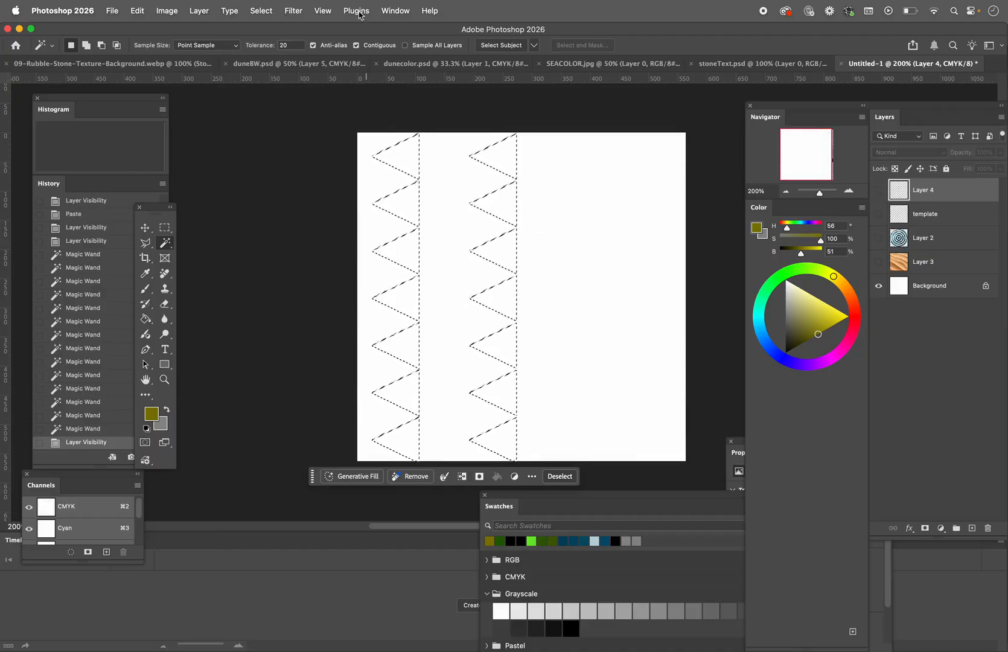
left_click(567, 64)
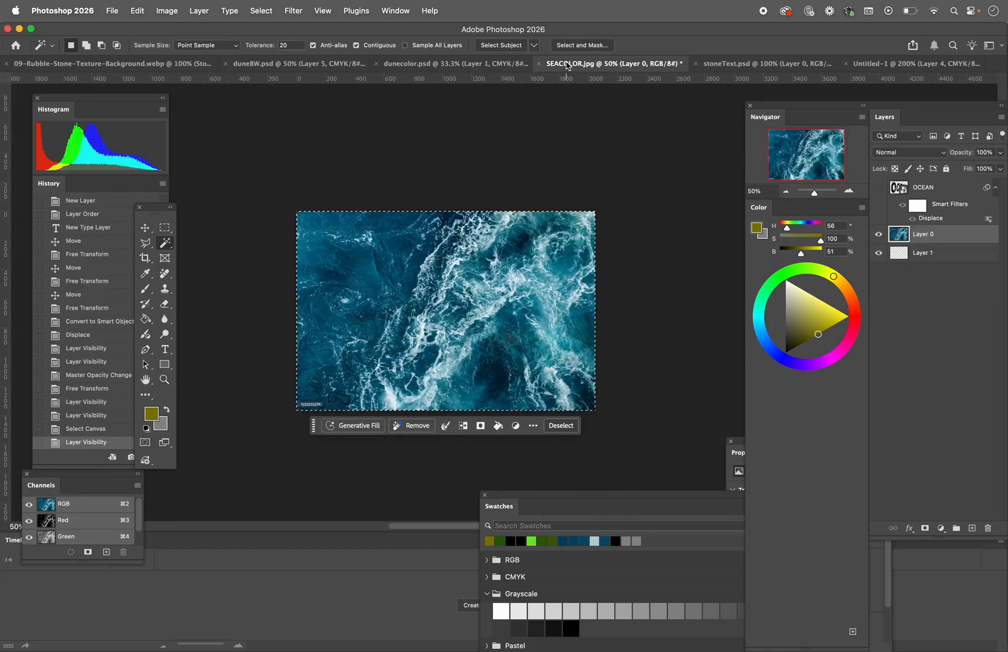
left_click(720, 64)
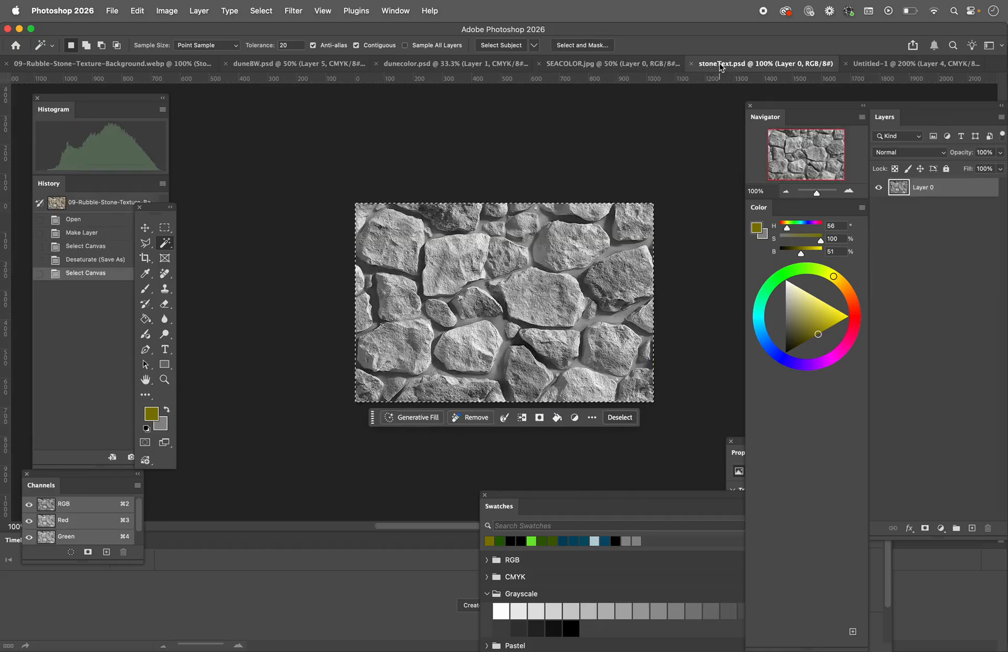
key("super+c")
left_click(266, 64)
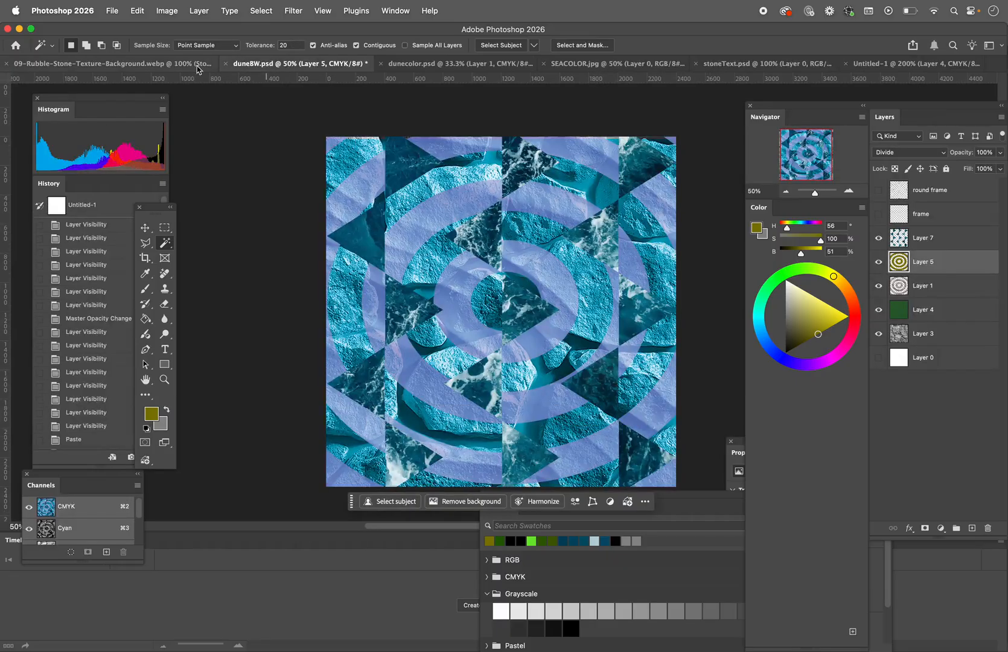
left_click(163, 66)
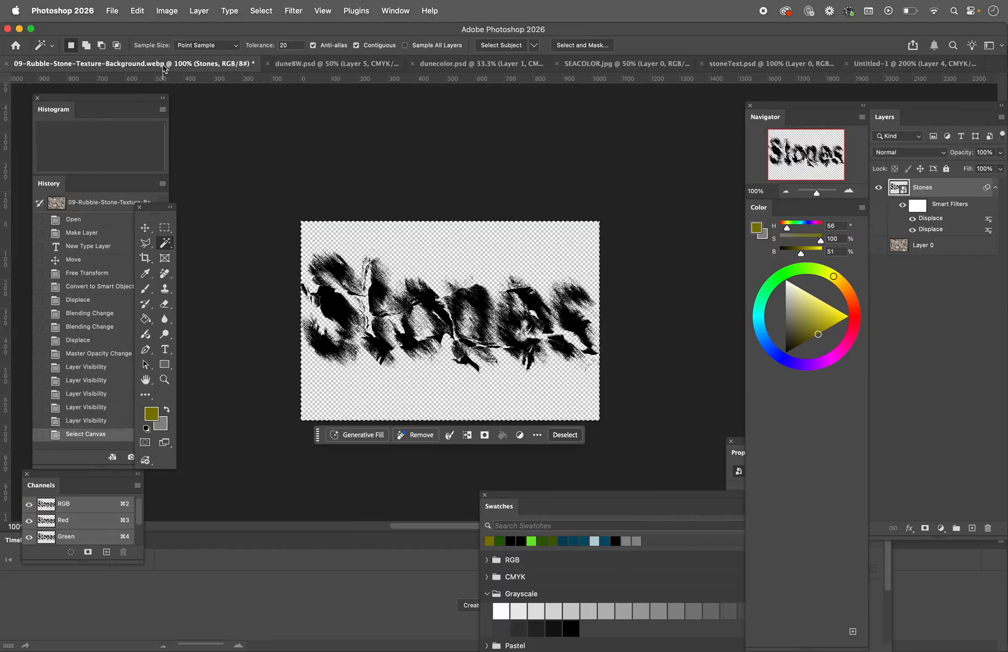
left_click(905, 66)
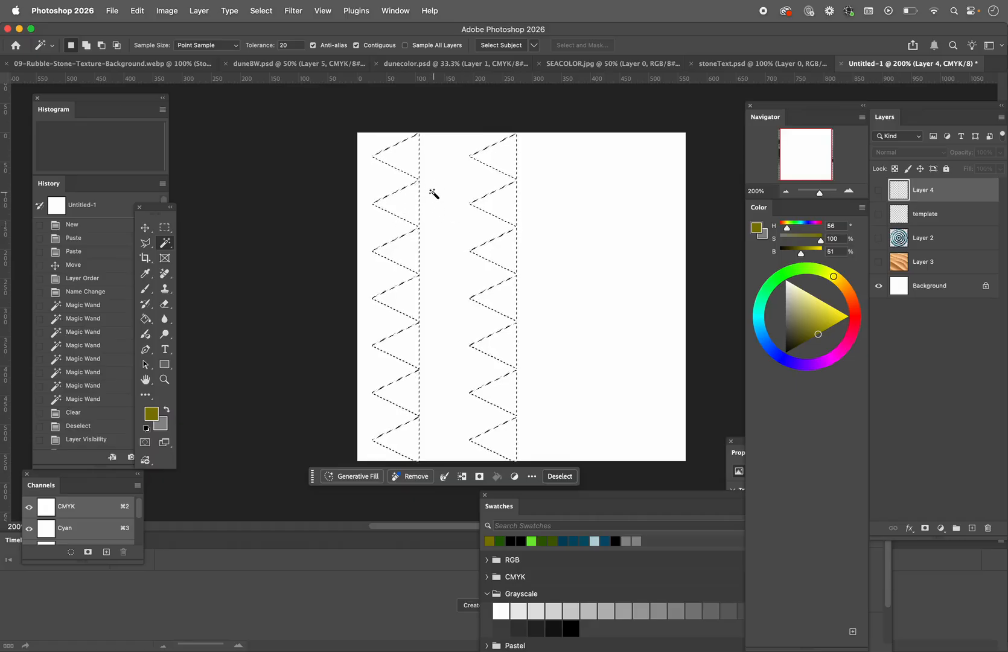
left_click(136, 12)
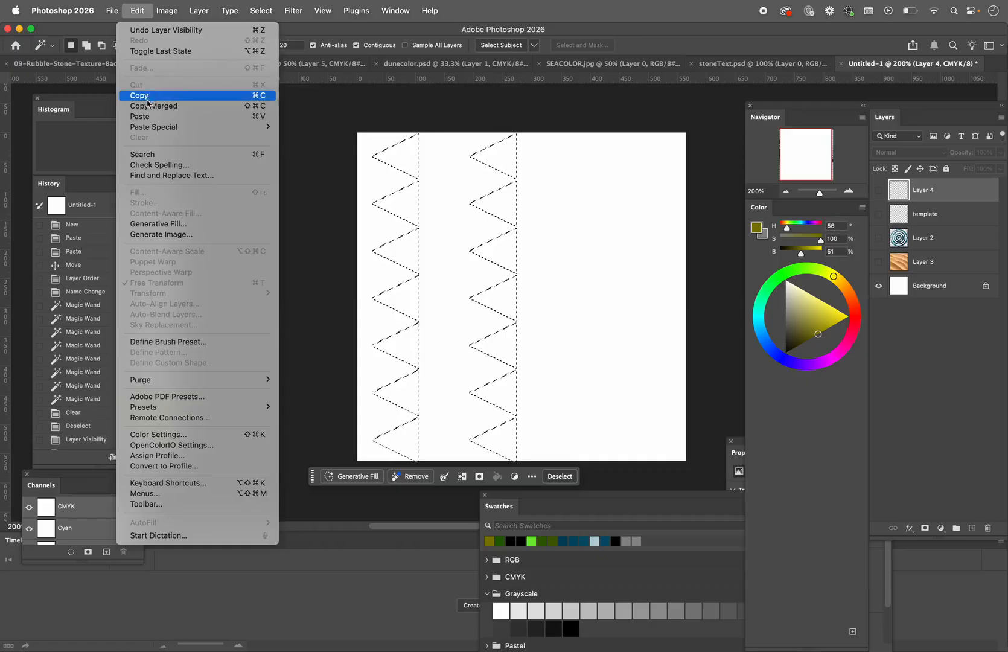
mouse_move(143, 129)
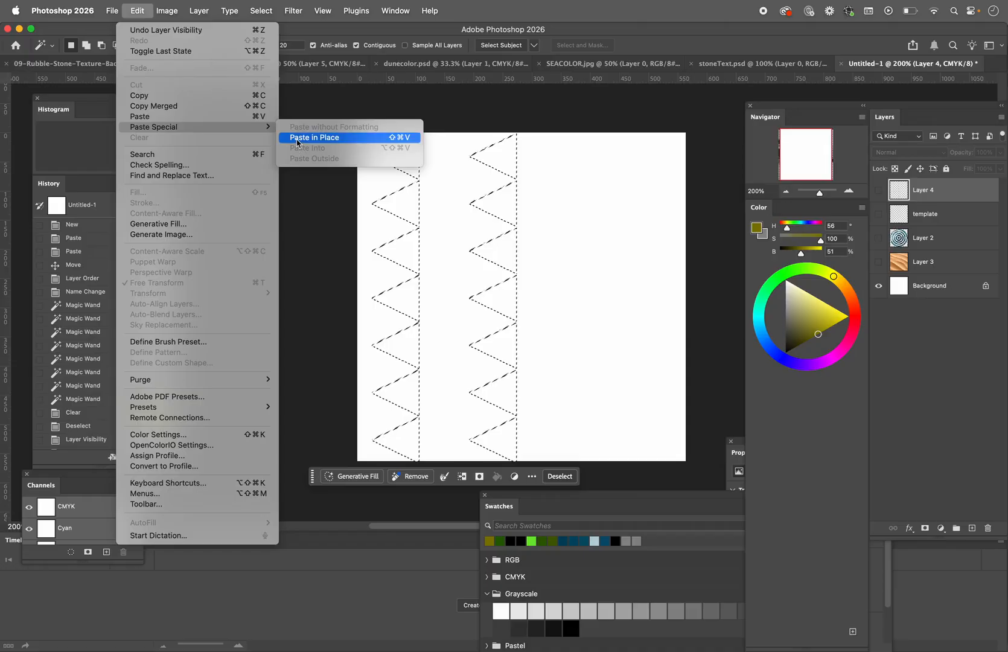
left_click(294, 204)
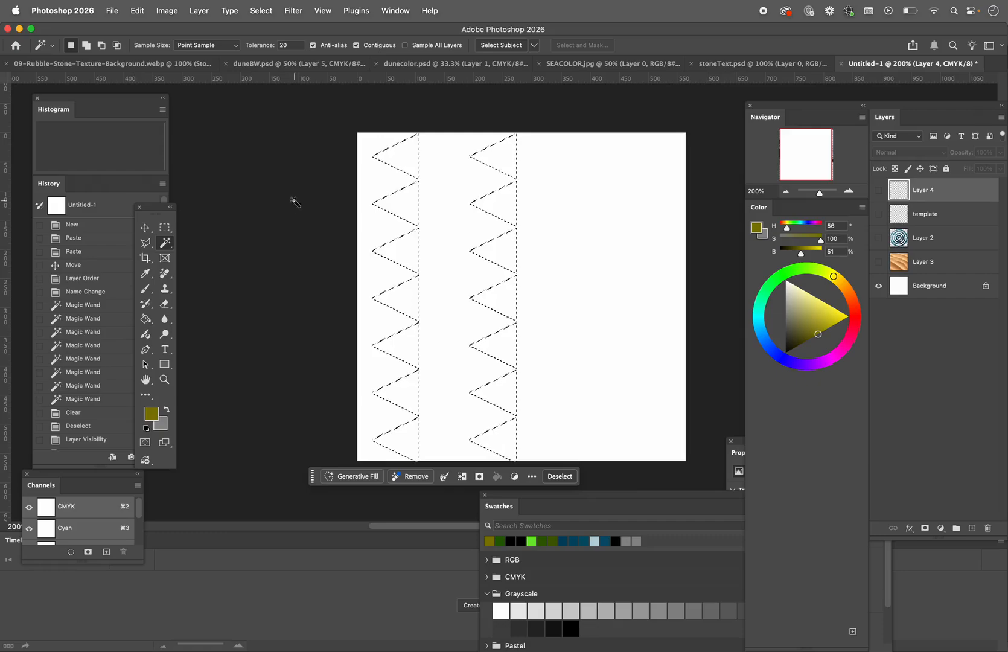
key("super+p")
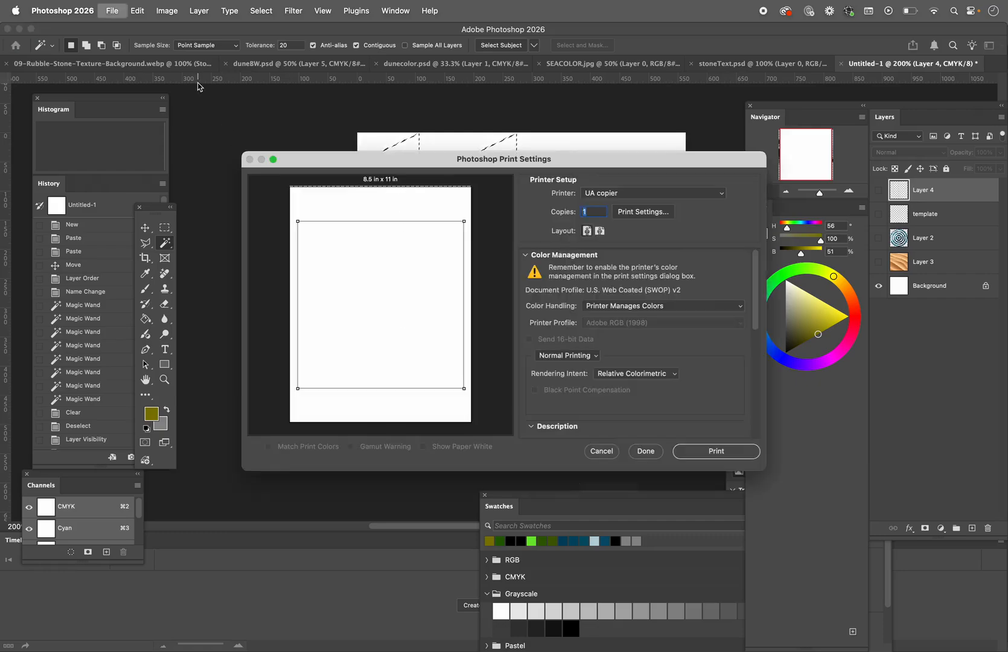
left_click(603, 452)
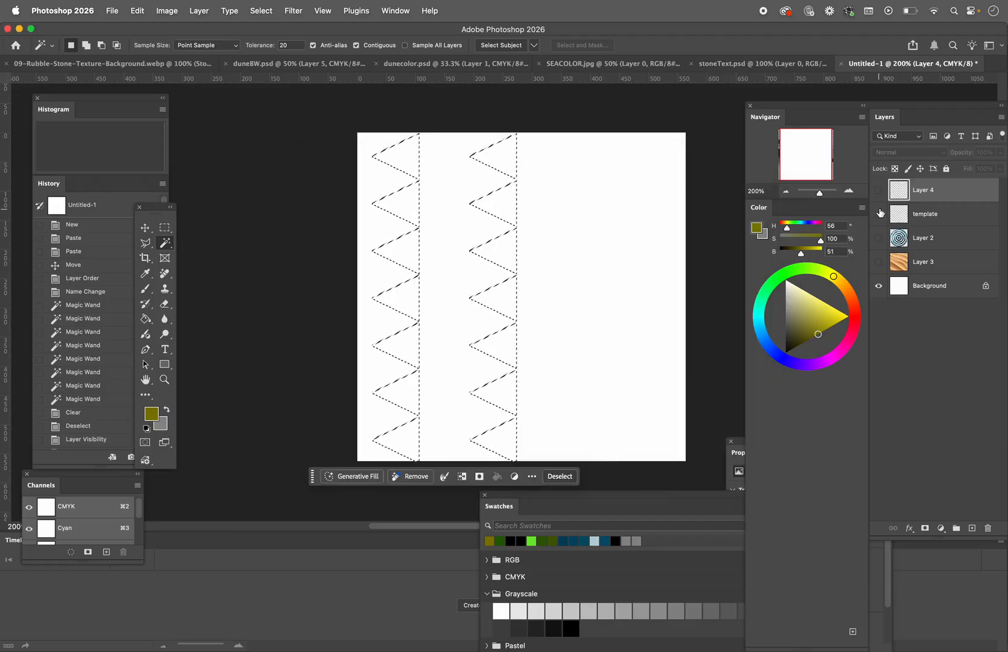
left_click(879, 190)
left_click(878, 190)
Step: Add a new layer above the triangle grid layer and undo a trial paste of the stone texture on it
left_click(972, 528)
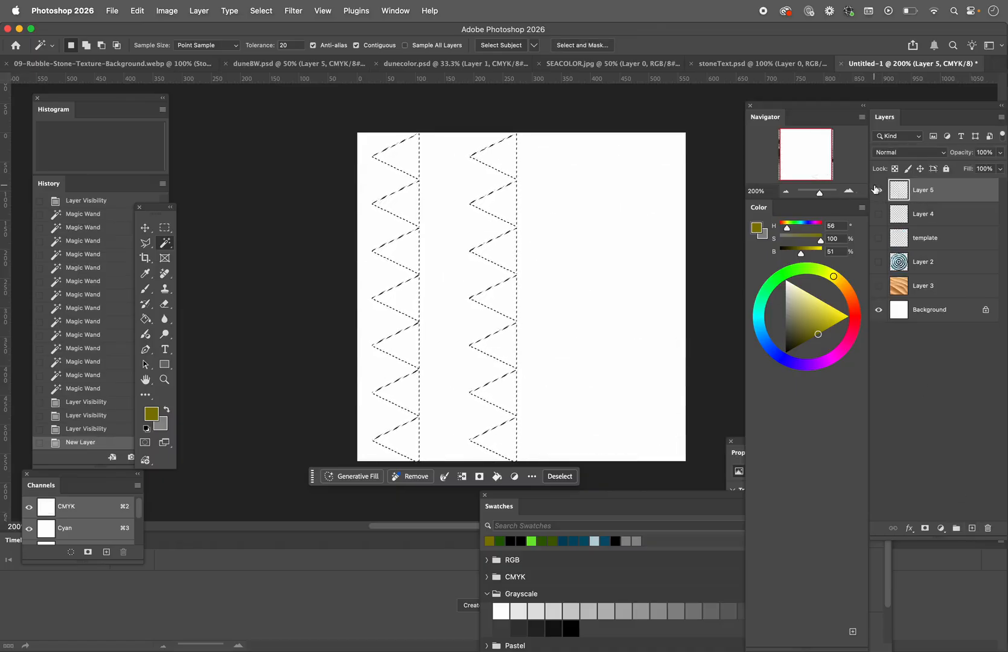
key("super+v")
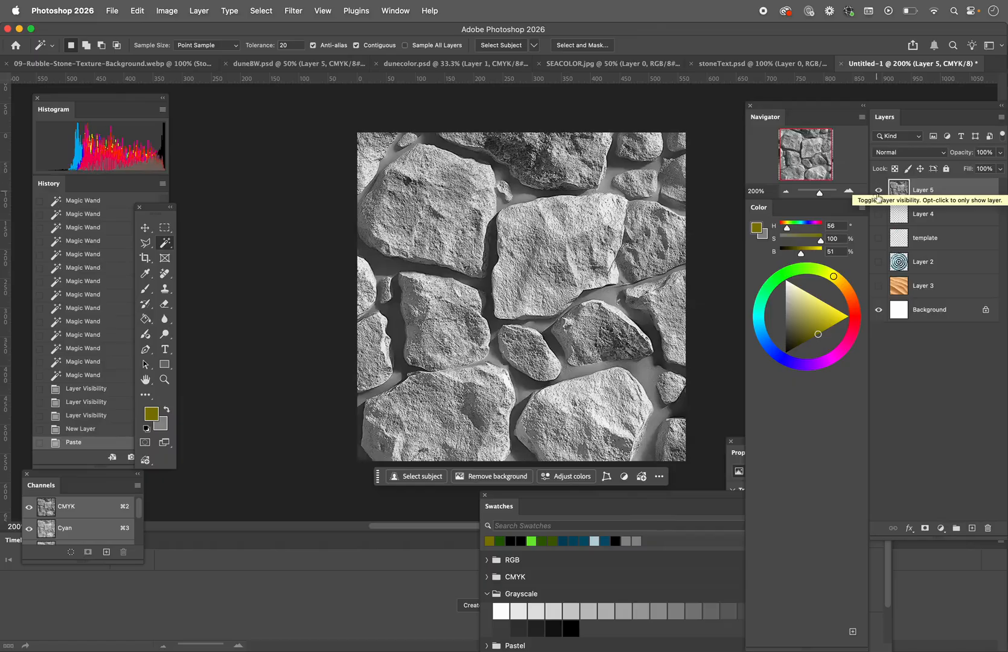
key("super+z")
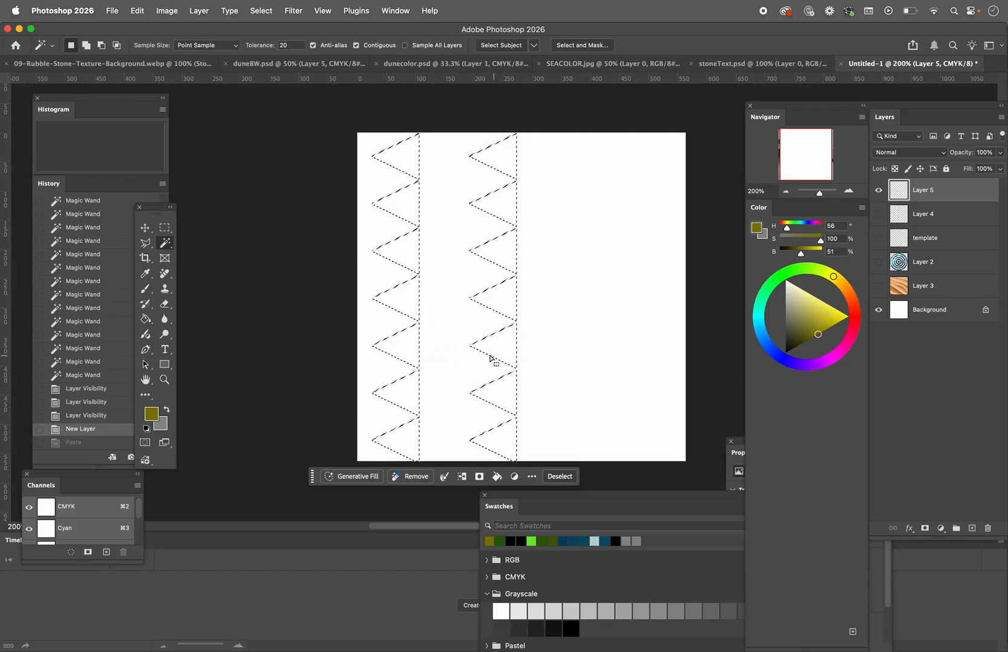
Step: Save the triangle selection in Untitled-1 as a new channel named triangles
left_click(260, 11)
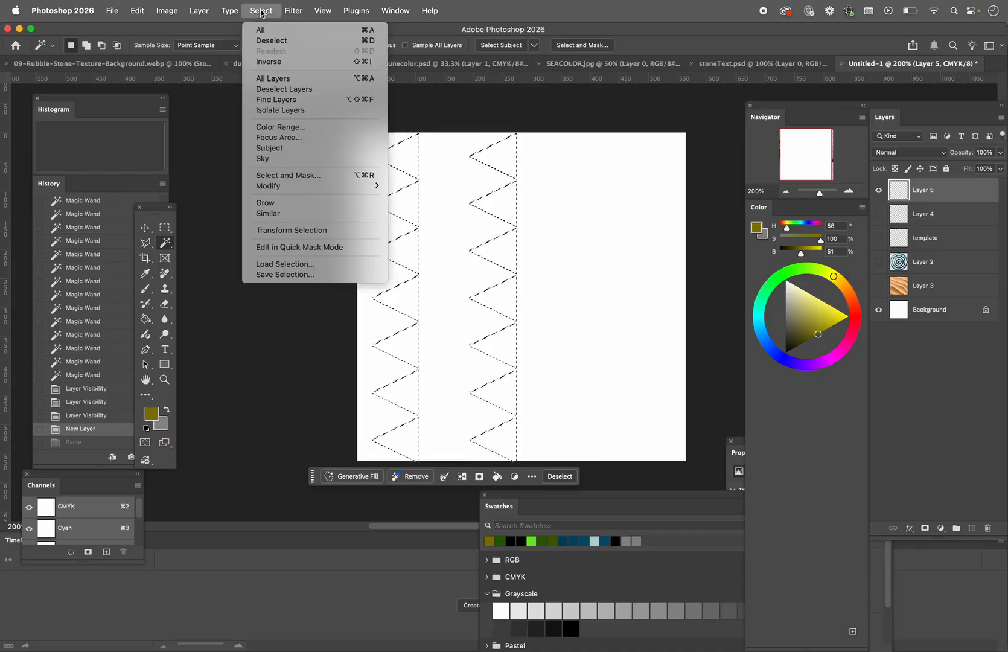
left_click(257, 276)
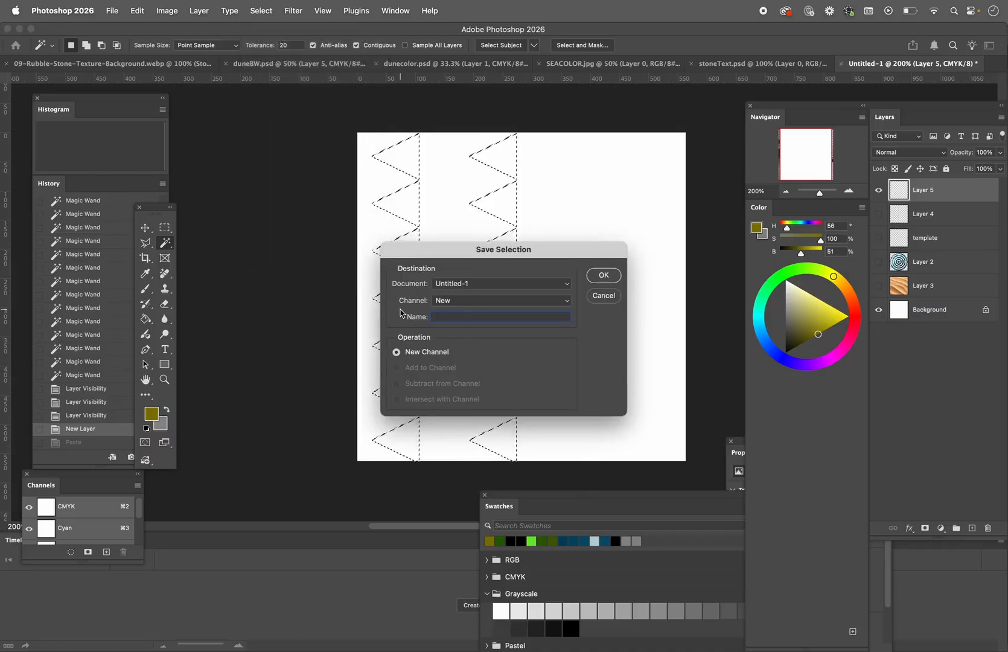
left_click(473, 284)
left_click(437, 278)
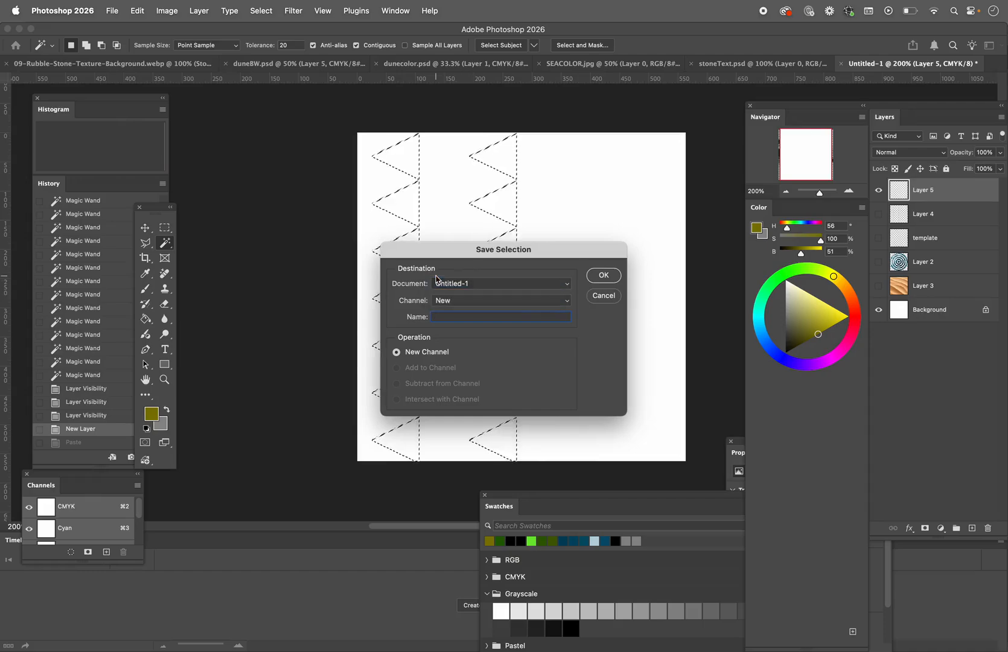
left_click(457, 300)
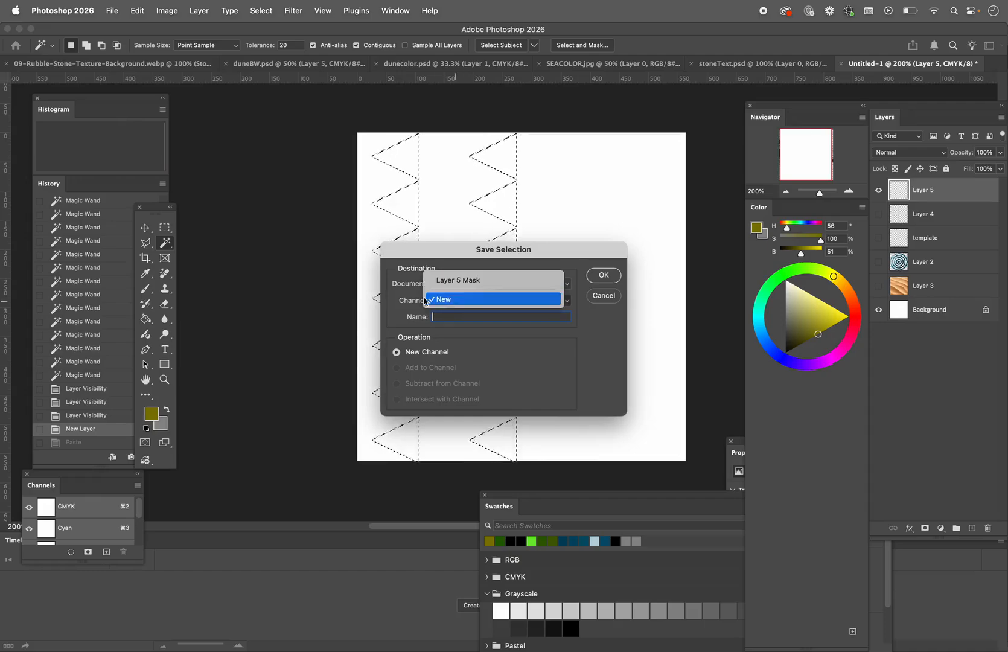
left_click(443, 300)
type("triangles")
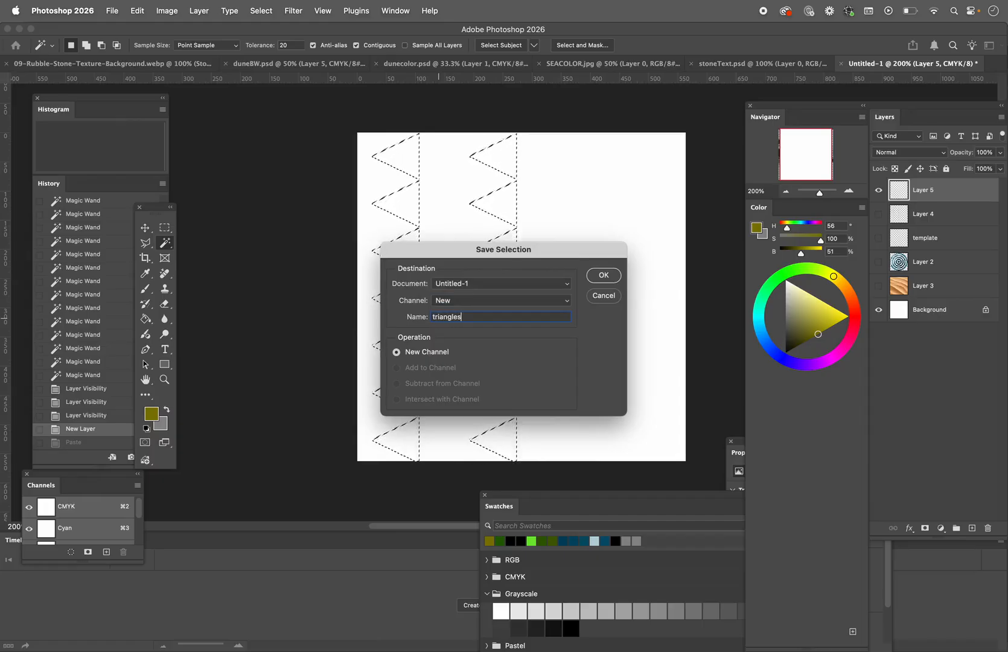
left_click(603, 274)
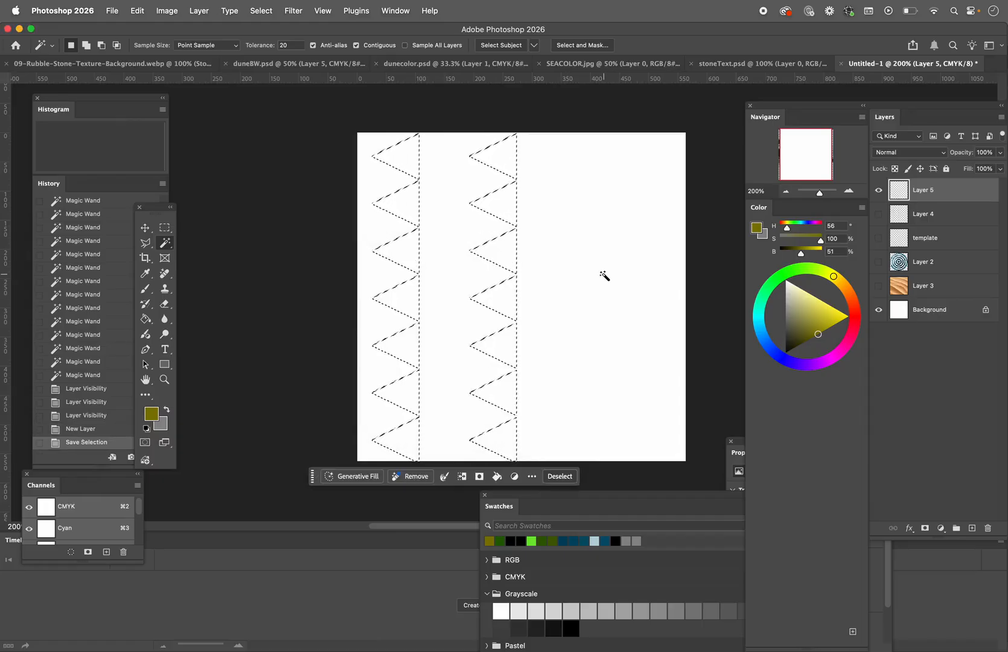
Step: Paste the stone texture onto the new layer and load the saved triangles channel as a new selection
key("super+v")
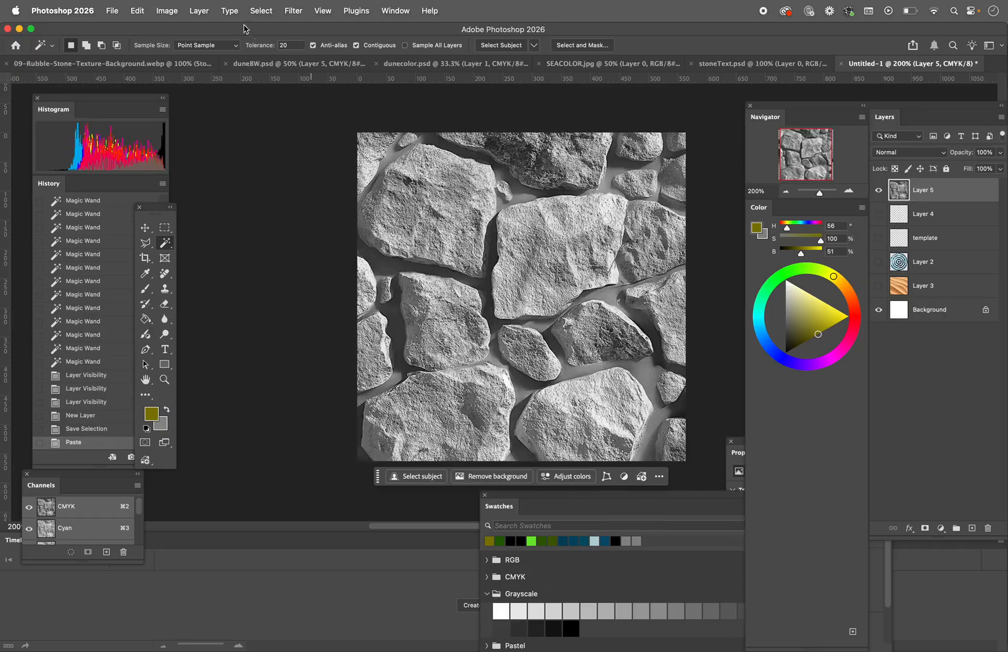
left_click(256, 10)
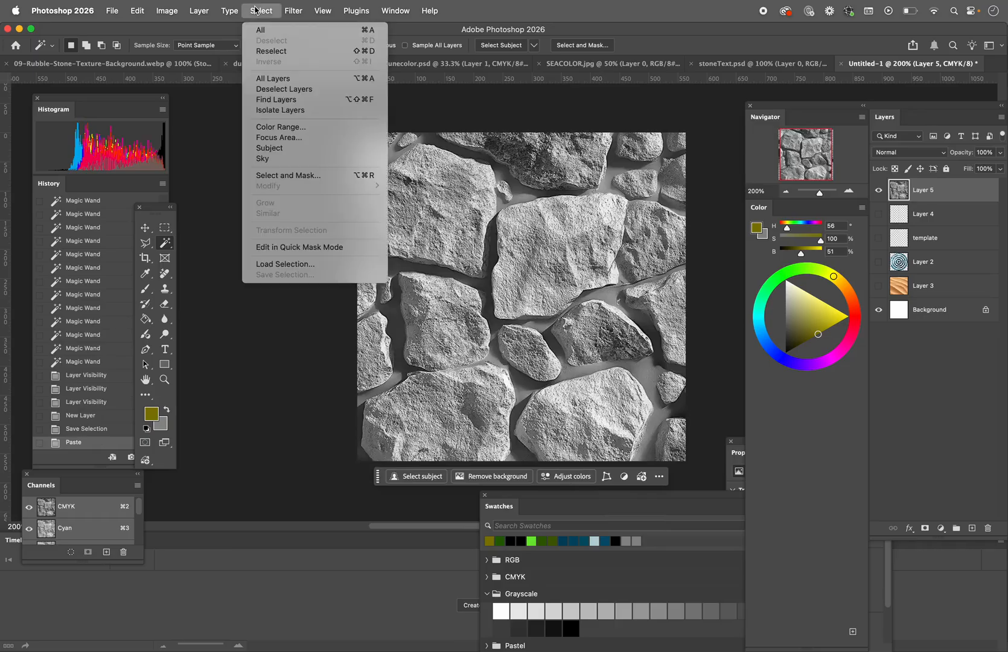
left_click(286, 263)
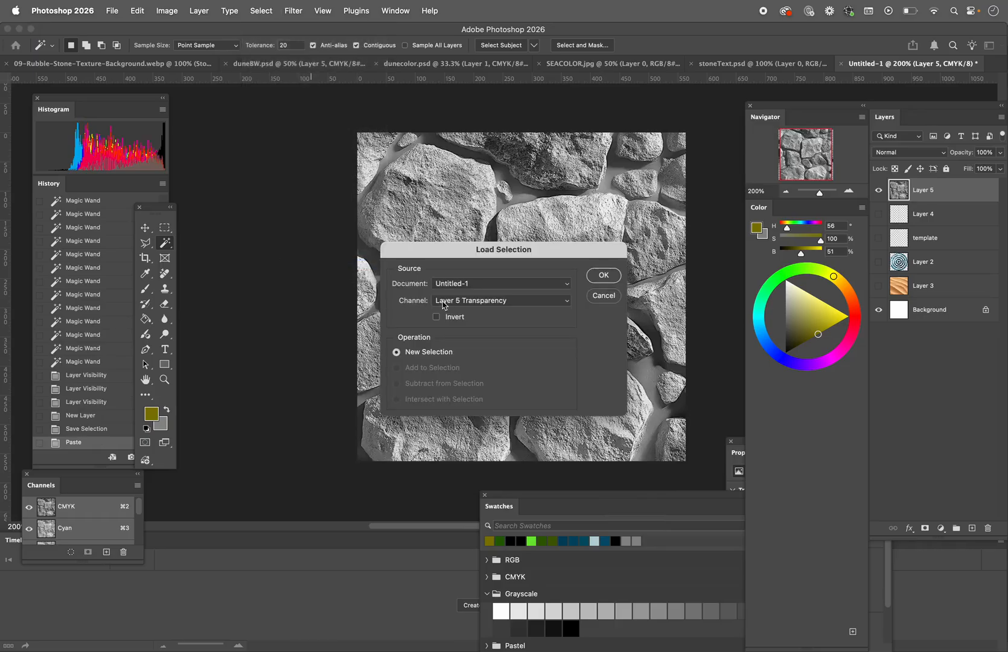
left_click(443, 301)
left_click(443, 304)
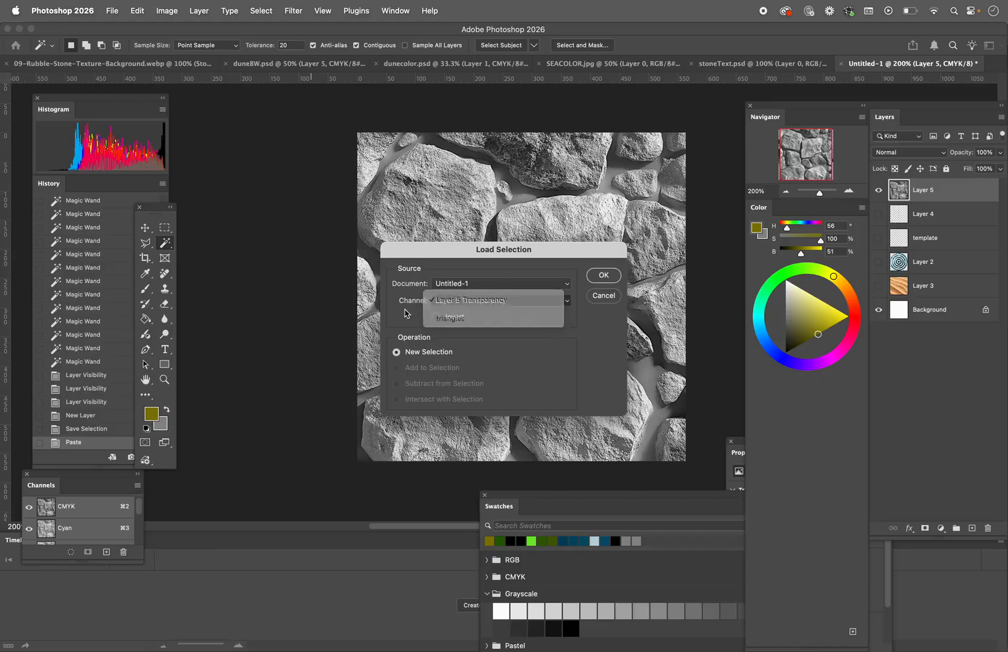
left_click(458, 301)
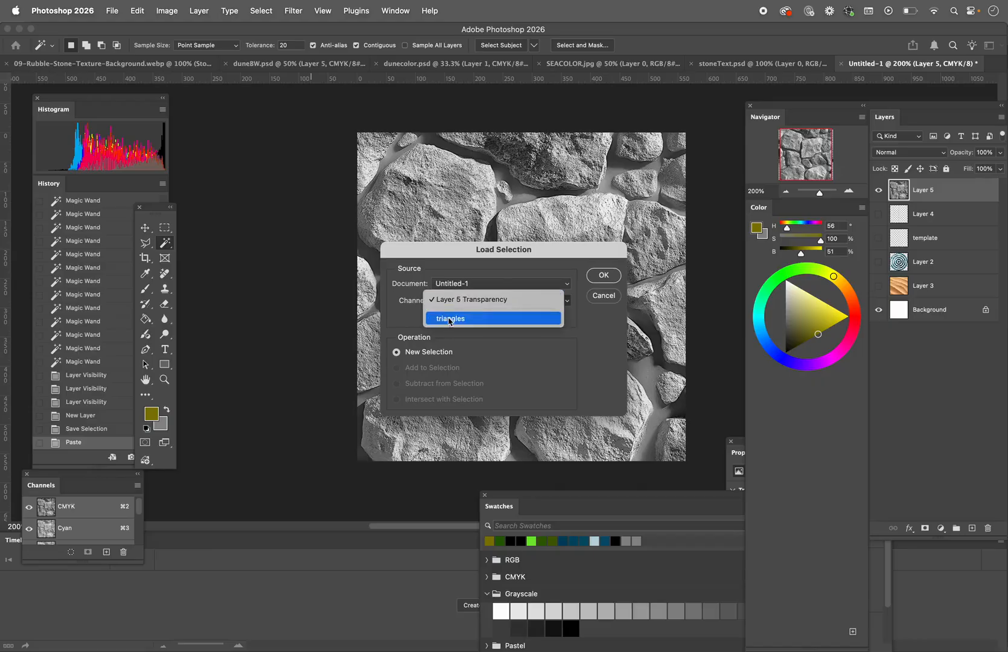
left_click(446, 321)
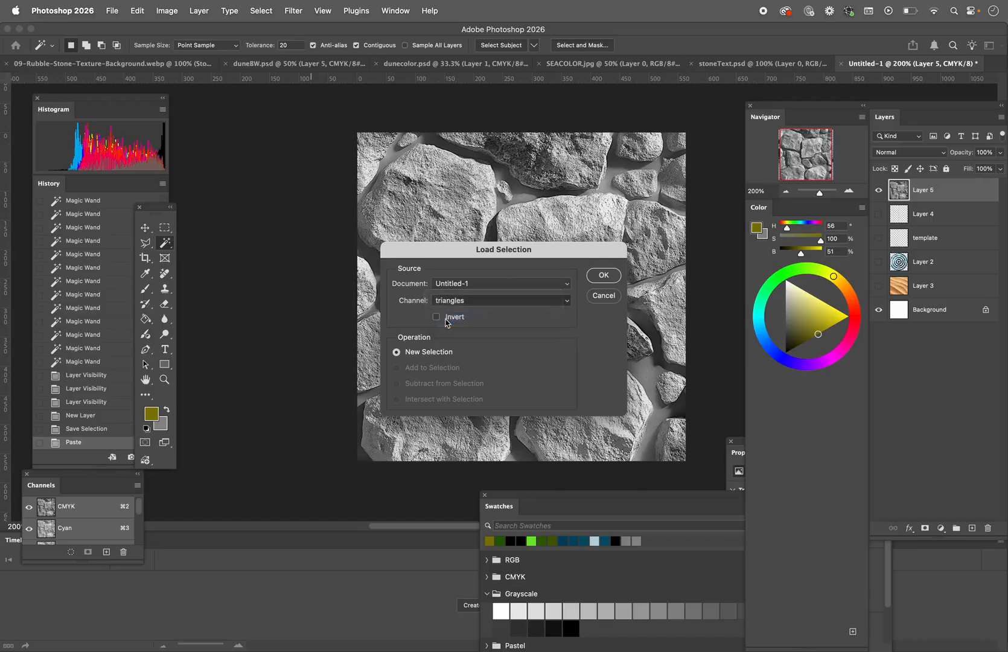
left_click(603, 276)
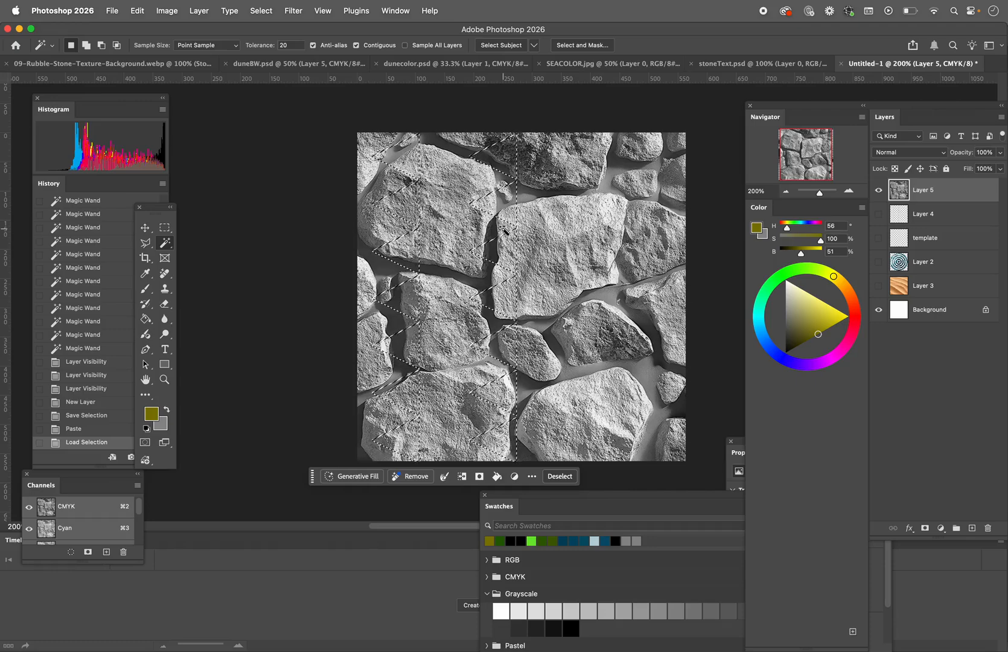
Step: Invert the selection and delete the stone texture outside the triangles
left_click(260, 15)
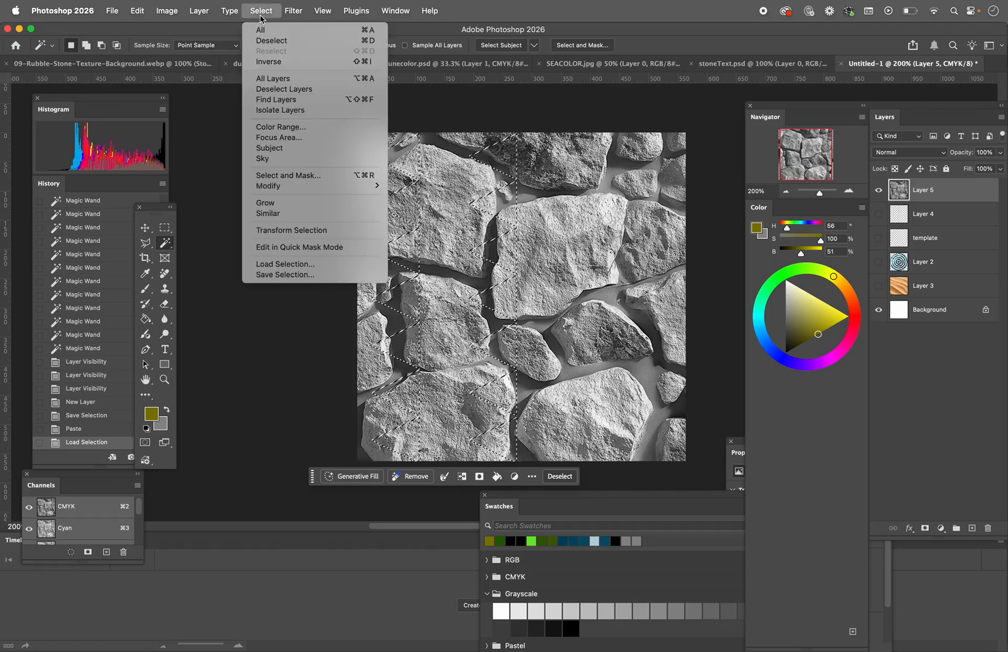
left_click(265, 63)
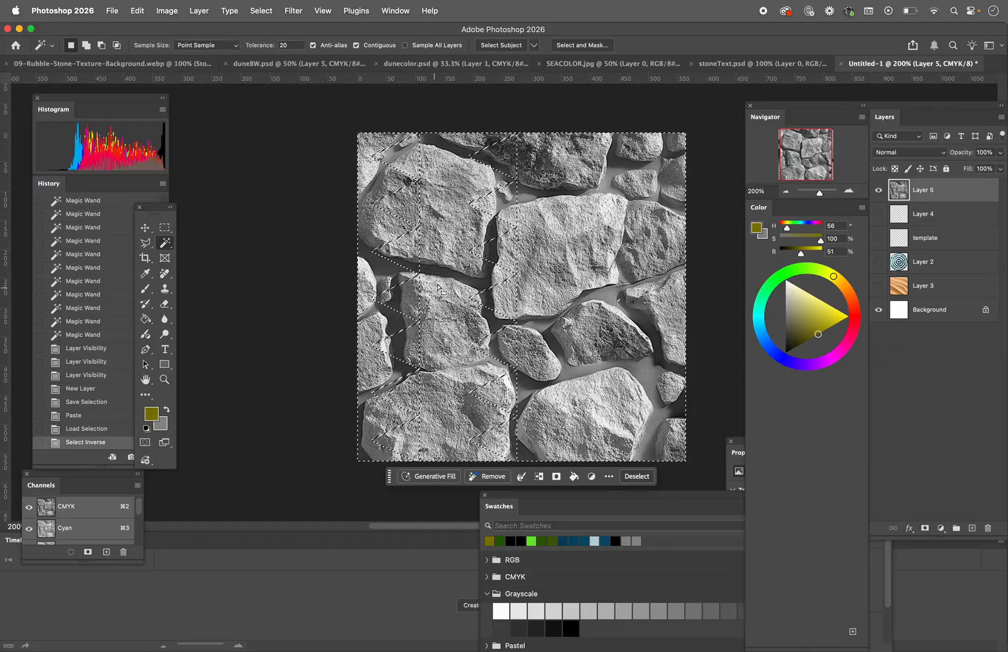
key("Delete")
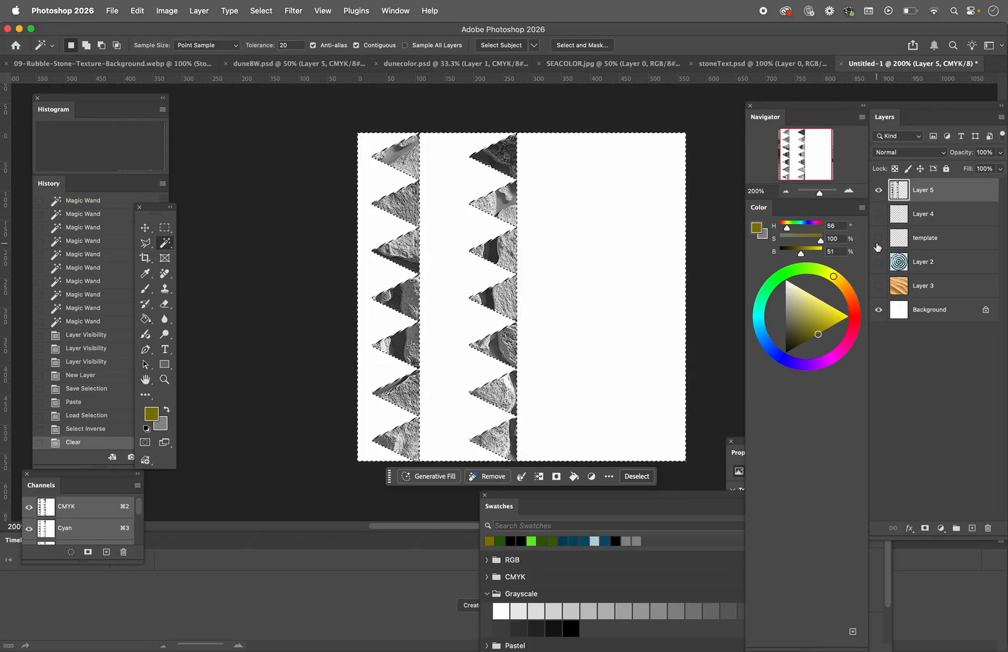
Step: Show the ocean rings on Layer 2 and the dune photo on Layer 3, and deselect the selection
left_click(877, 261)
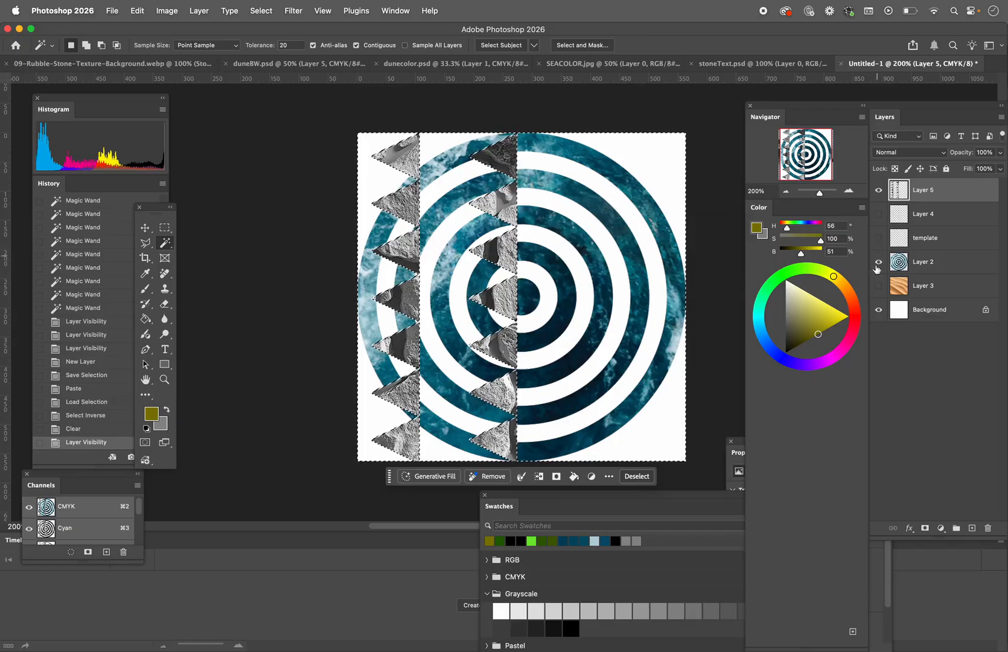
left_click(877, 286)
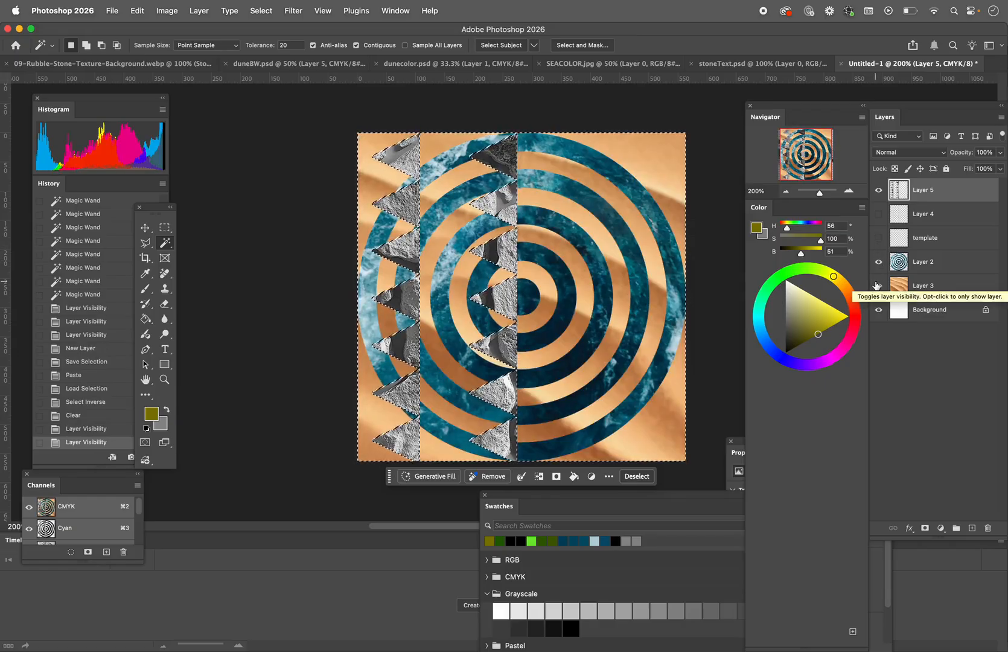
key("super+d")
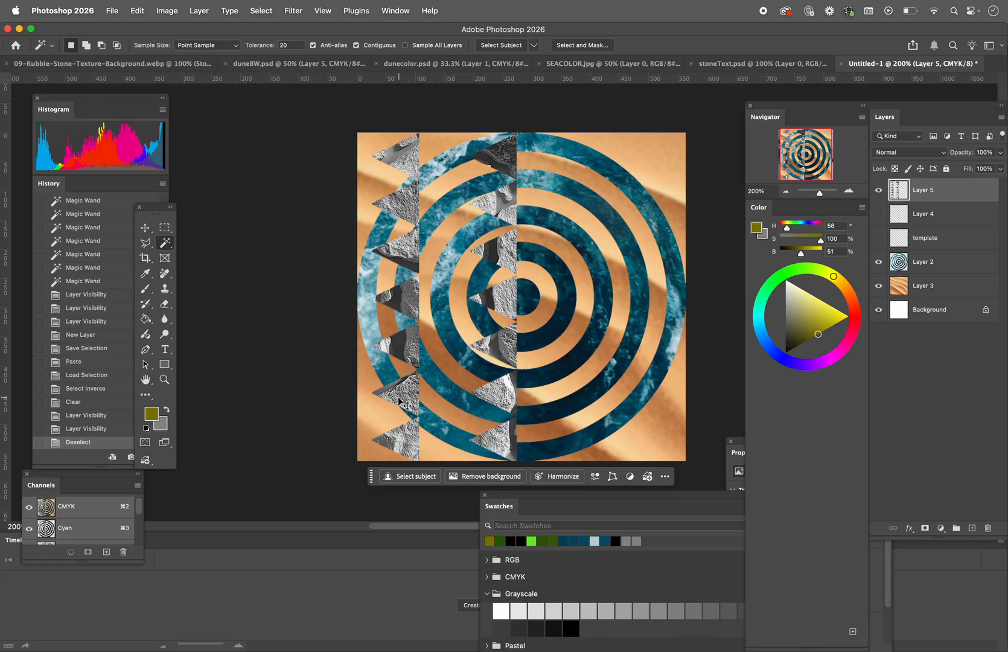
Step: Switch to Chrome, examine the Jelle Martens triangle collages from Wakelet in the image results, and return to Photoshop
key("super+Tab")
key("super+Tab")
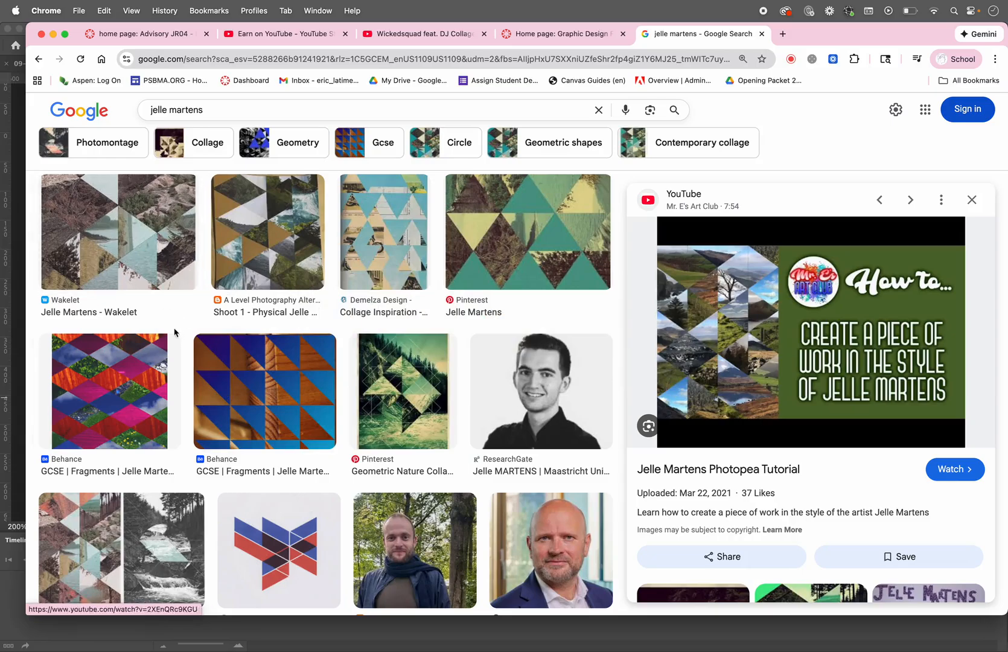
left_click(139, 250)
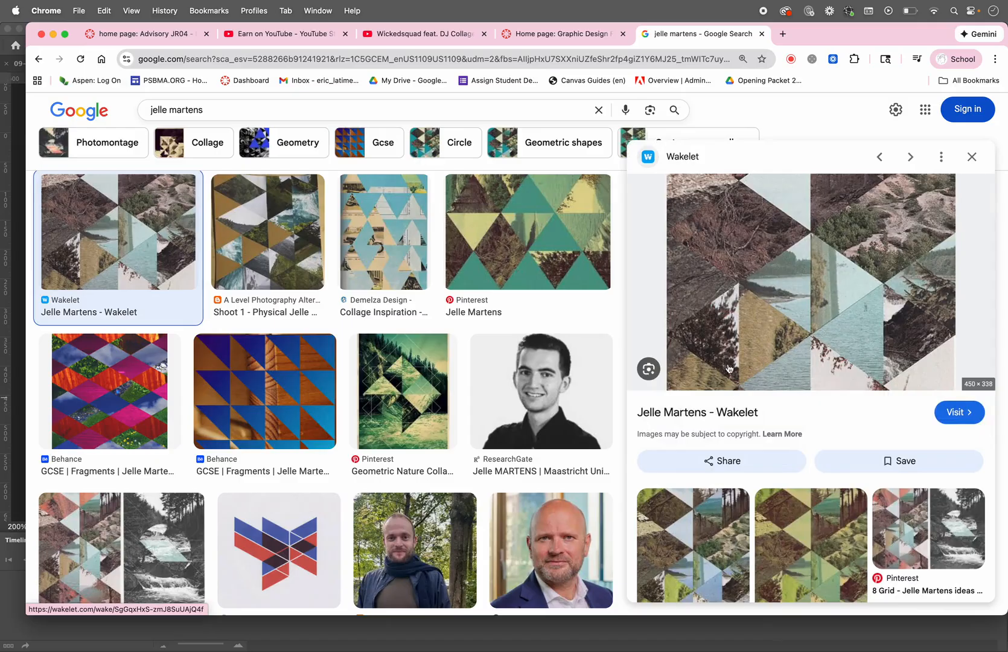
left_click(699, 509)
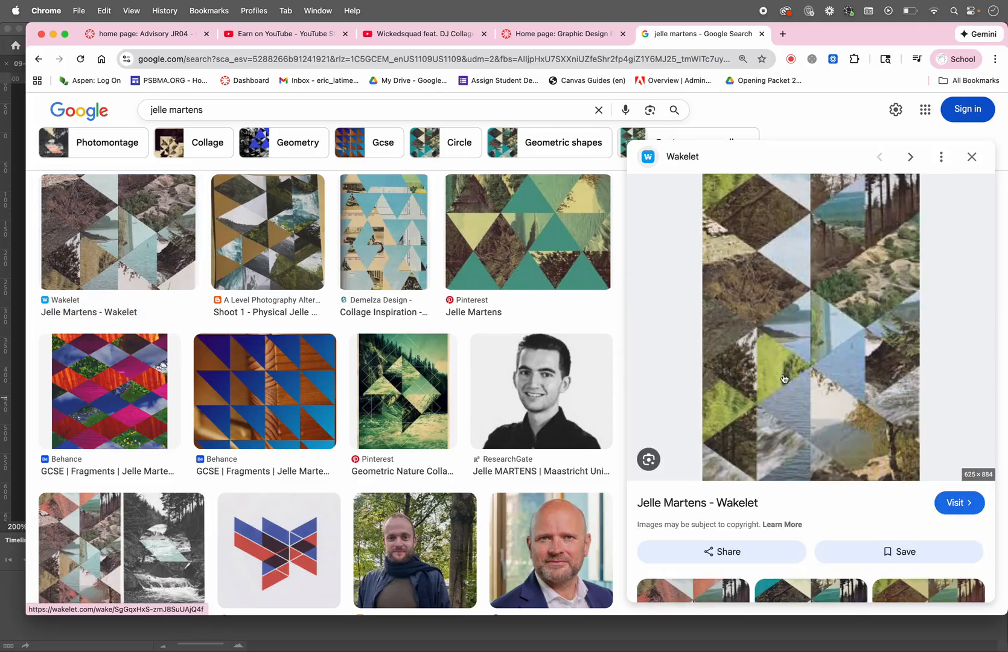
key("super+Tab")
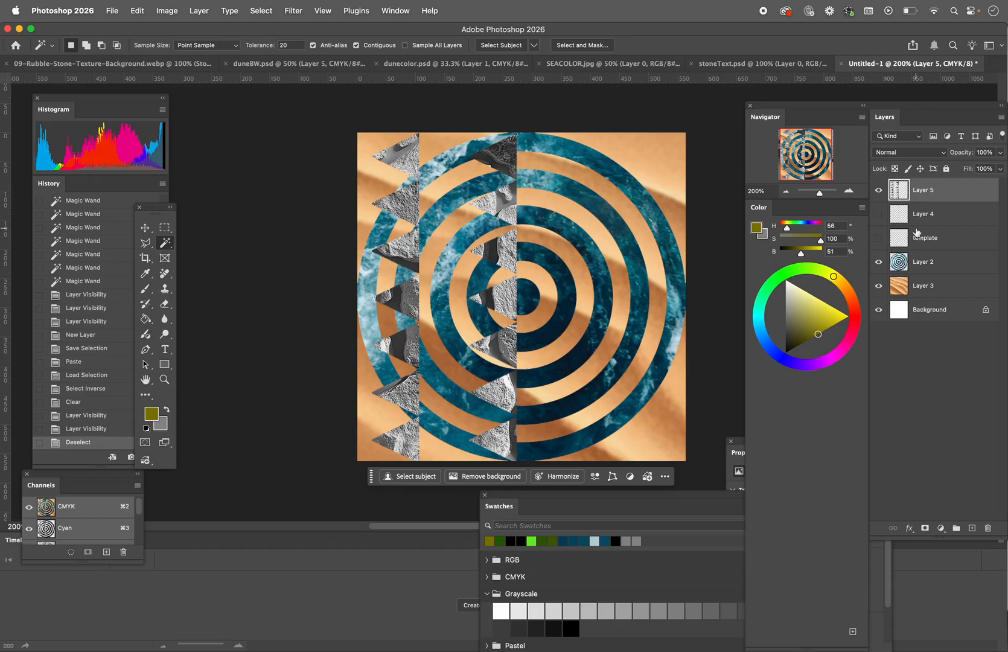
Step: Apply Bevel & Emboss and Drop Shadow layer styles to the stone triangles on Layer 5
double_click(968, 190)
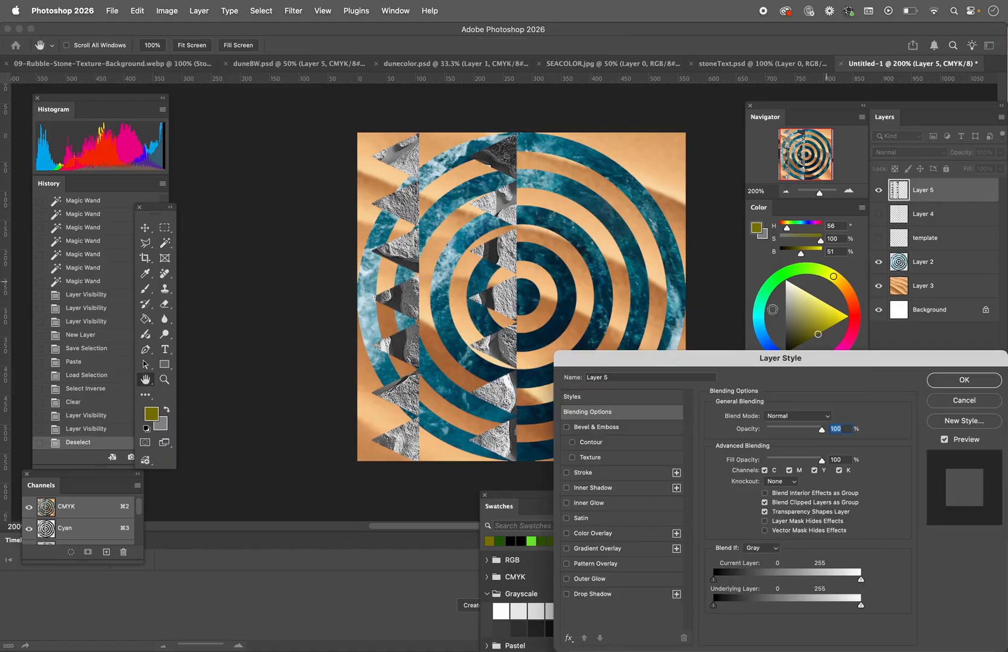
left_click_drag(687, 364, 698, 162)
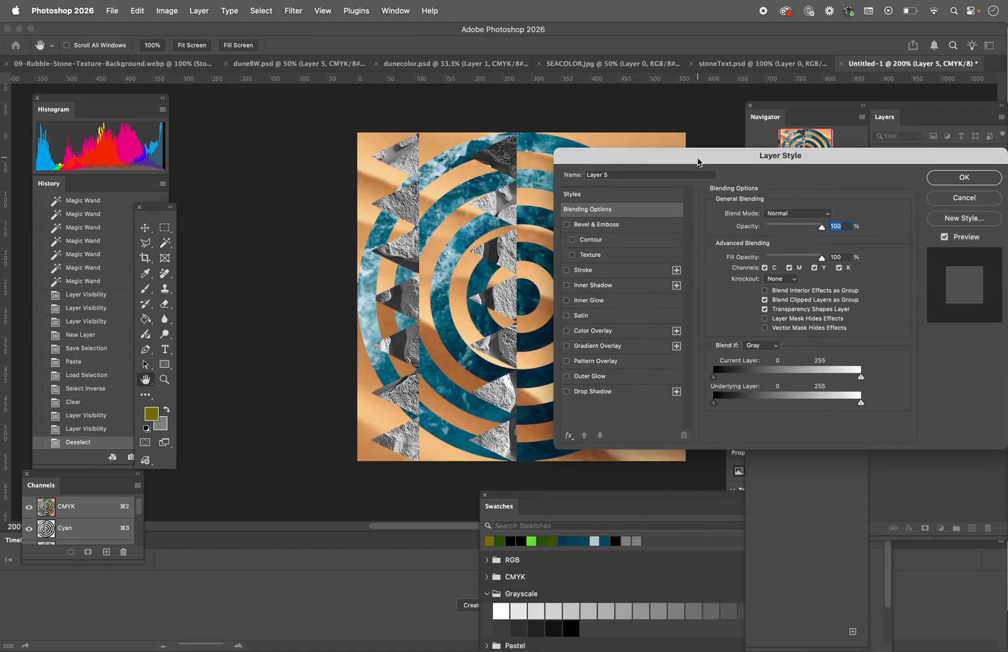
left_click(566, 225)
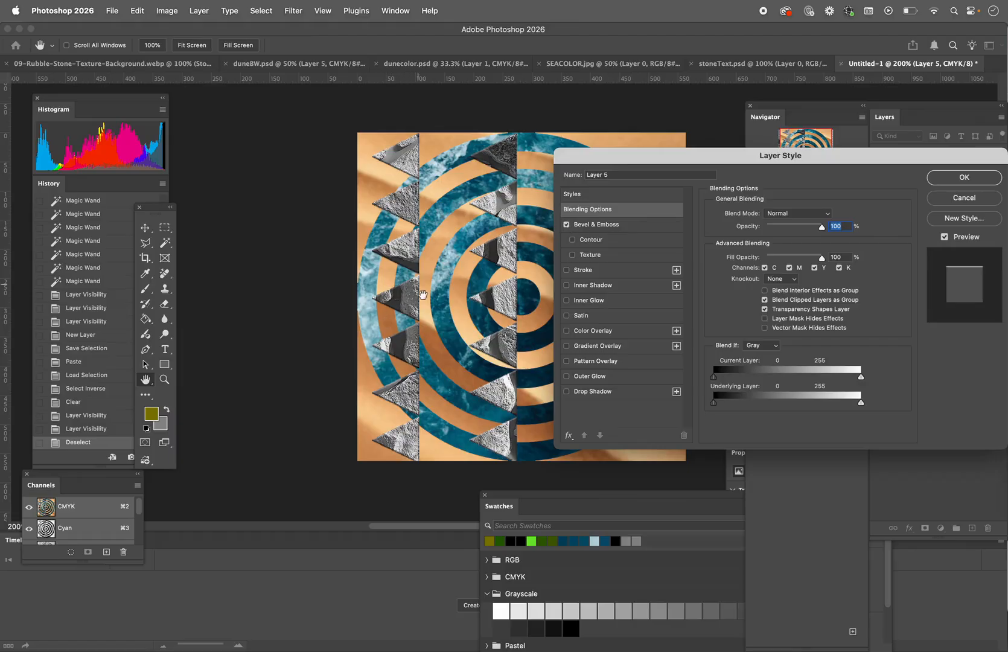
left_click(566, 392)
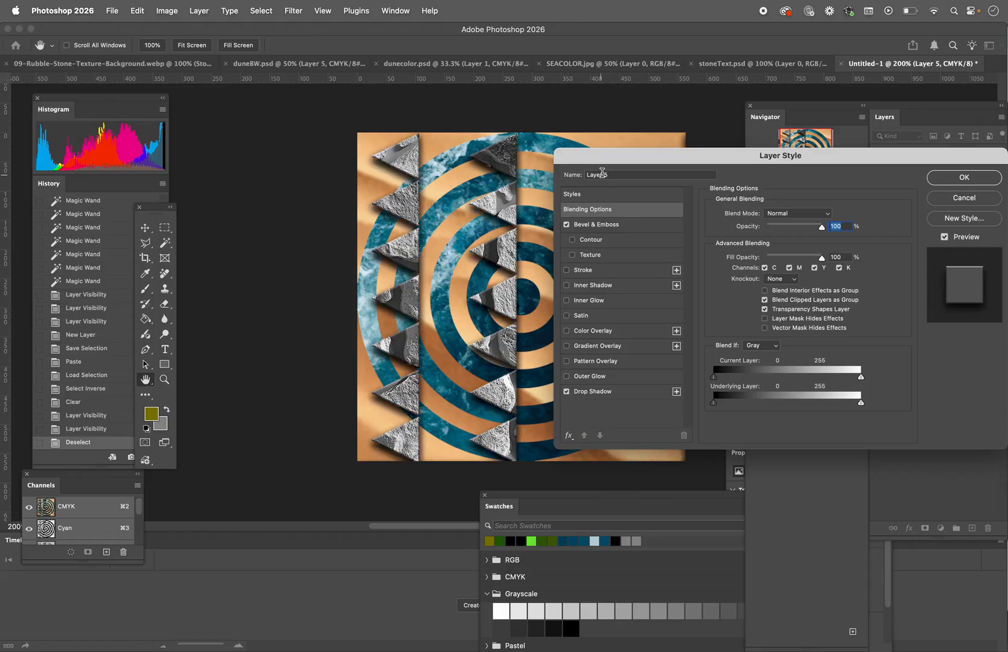
left_click_drag(608, 160, 696, 373)
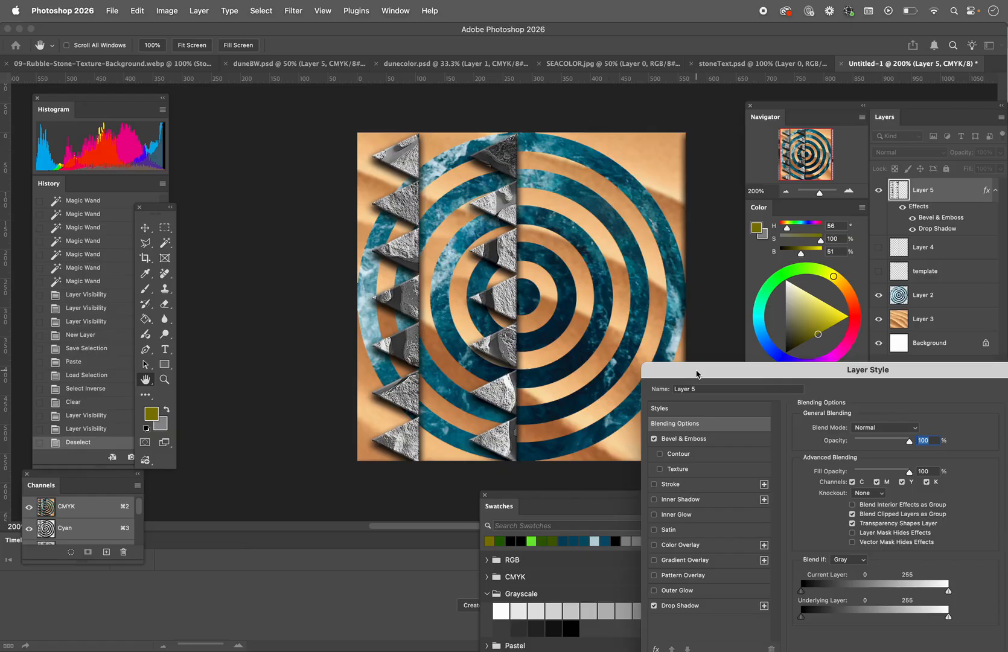
left_click_drag(696, 373, 581, 491)
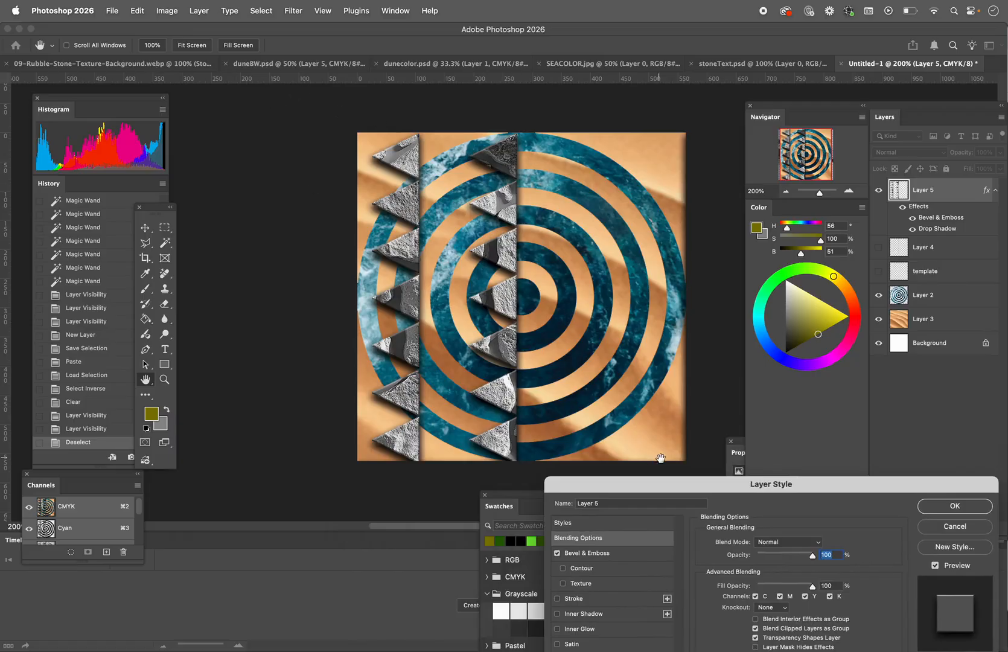
left_click(955, 506)
Step: Copy the displaced Stones text from the 09-Rubble-Stone-Texture-Background document and paste it into Untitled-1
left_click(86, 68)
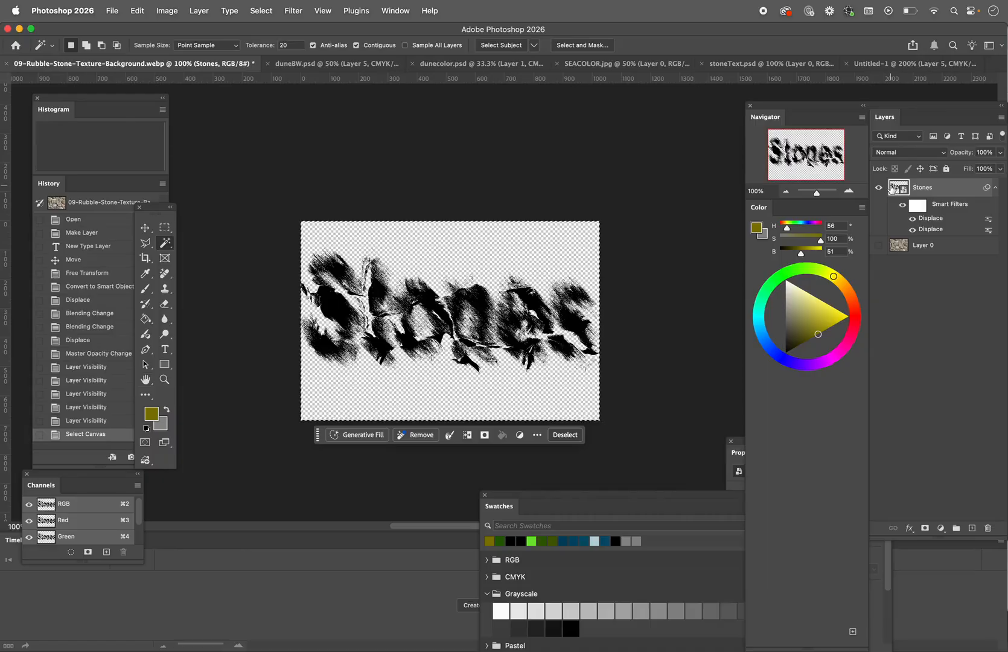
key("super+a")
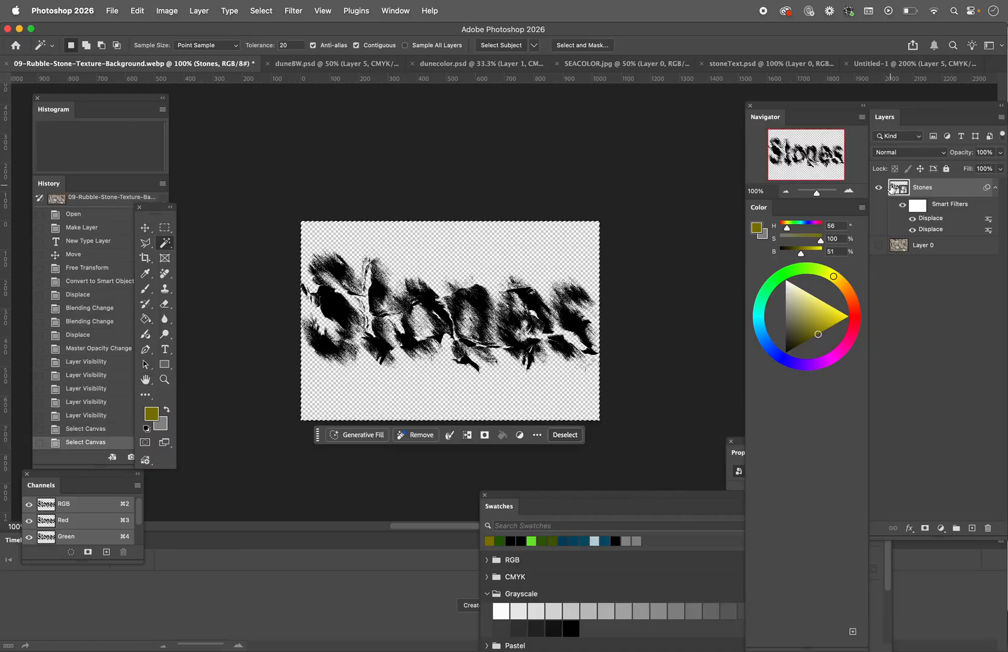
left_click(802, 64)
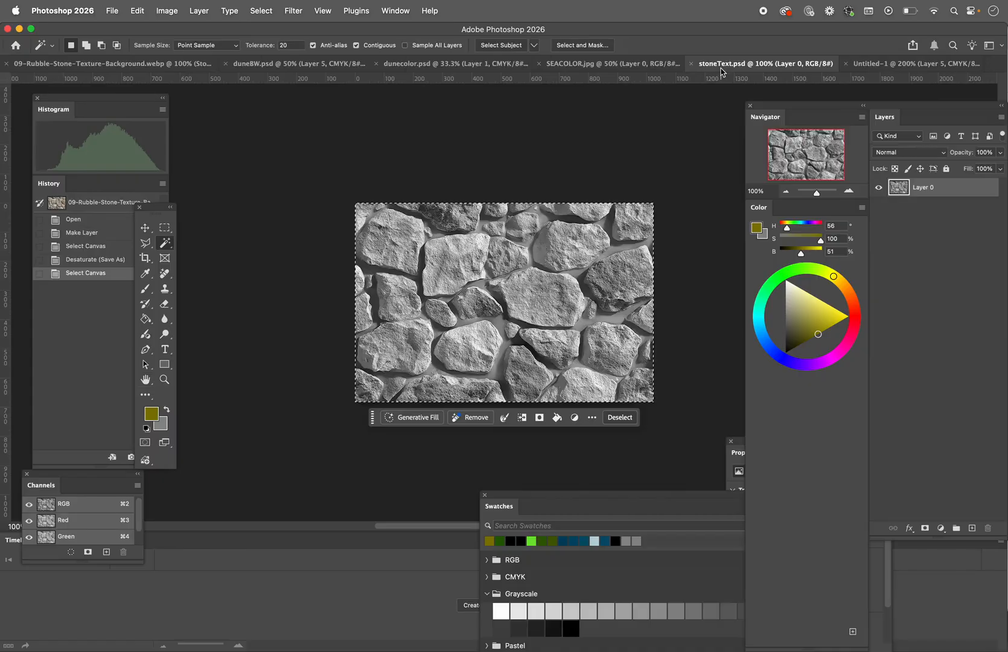
left_click(887, 64)
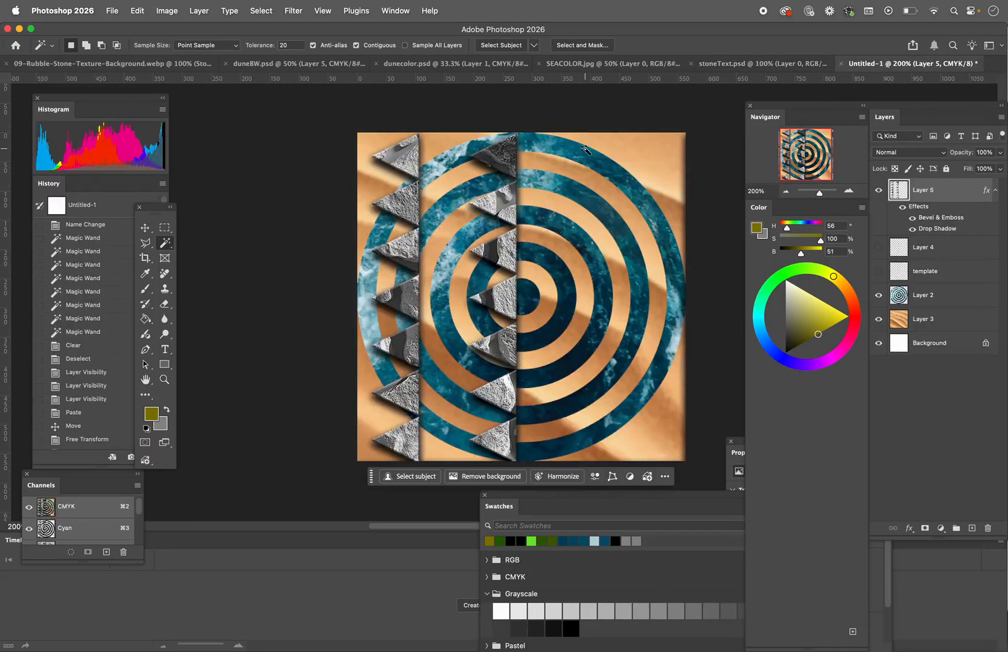
key("super+v")
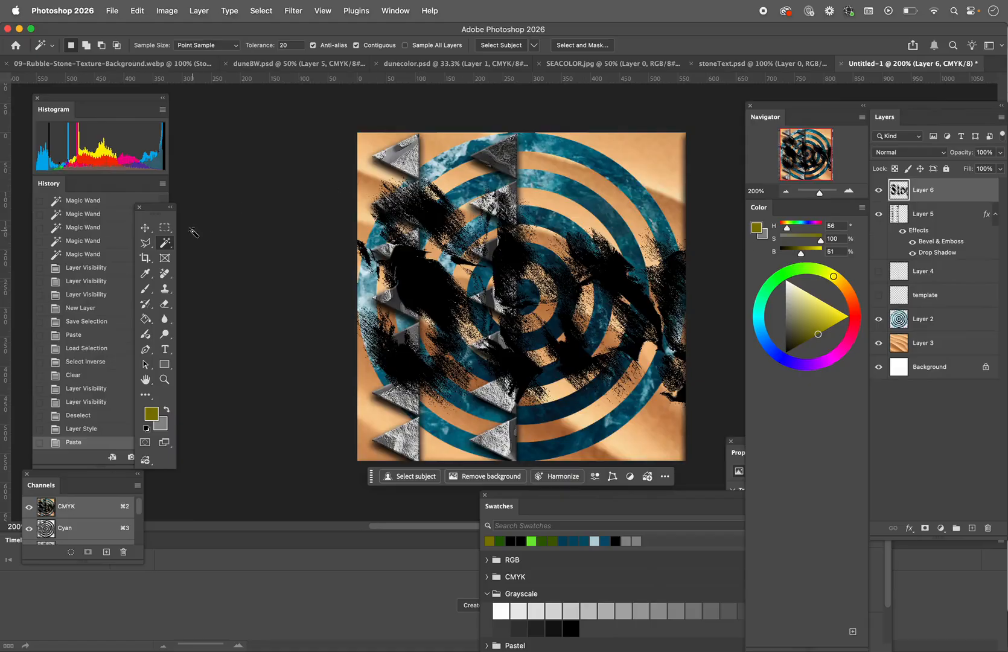
Step: Scale down the pasted Stones text, place it across the upper part of the collage, and hide its layer
left_click(145, 228)
mouse_move(439, 296)
left_mouse_down()
mouse_move(401, 286)
mouse_move(442, 293)
left_mouse_up()
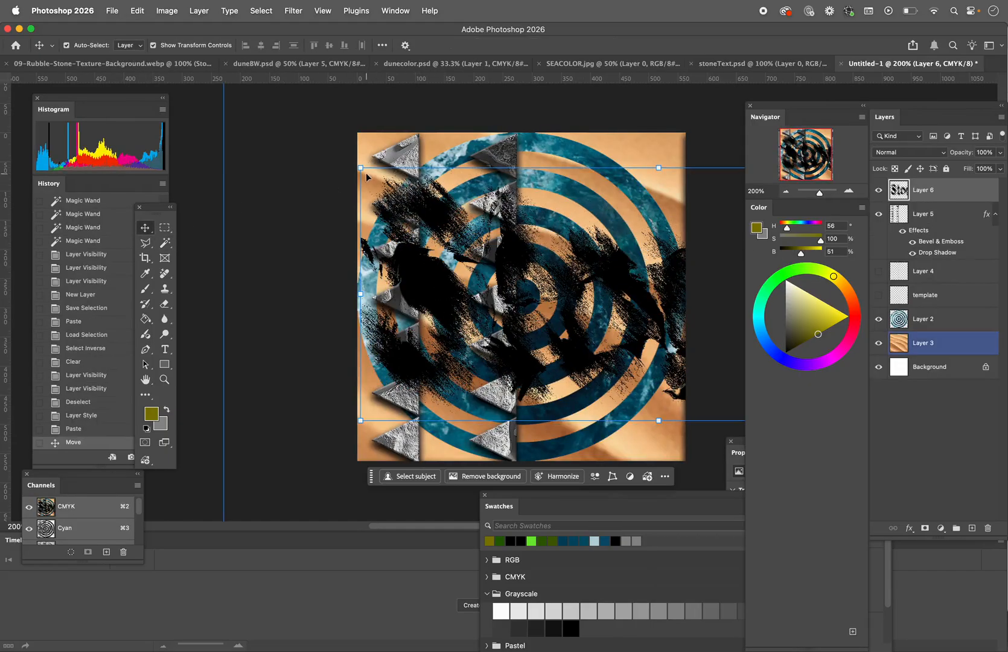
left_click_drag(359, 167, 636, 283)
mouse_move(672, 348)
left_mouse_down()
mouse_move(487, 270)
mouse_move(401, 193)
left_mouse_up()
left_click_drag(686, 266, 635, 233)
left_click_drag(603, 193, 615, 198)
left_click(590, 46)
left_click(280, 197)
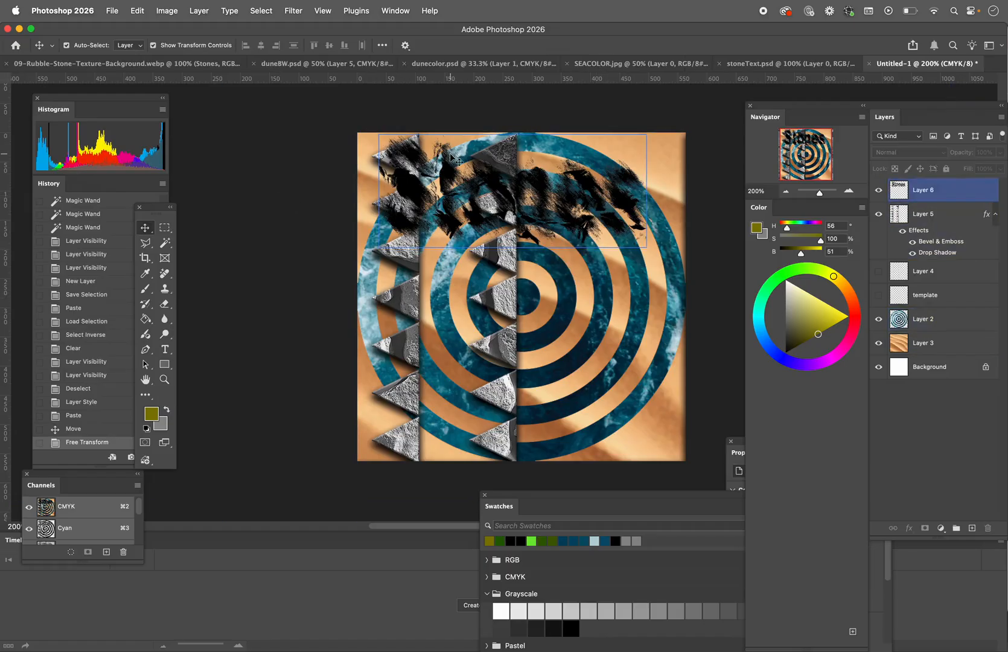
left_click(879, 190)
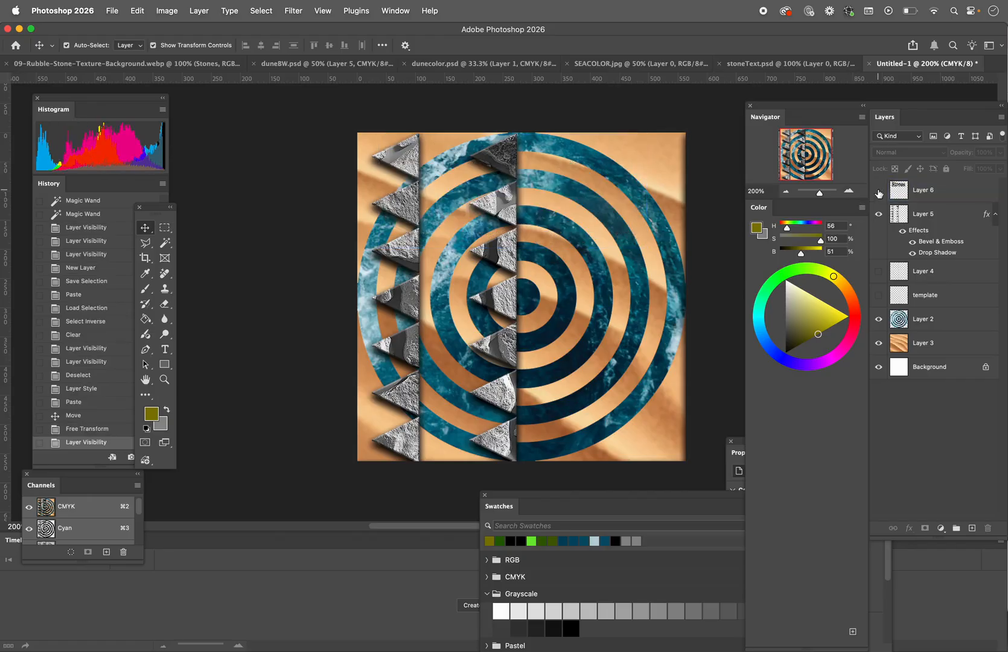